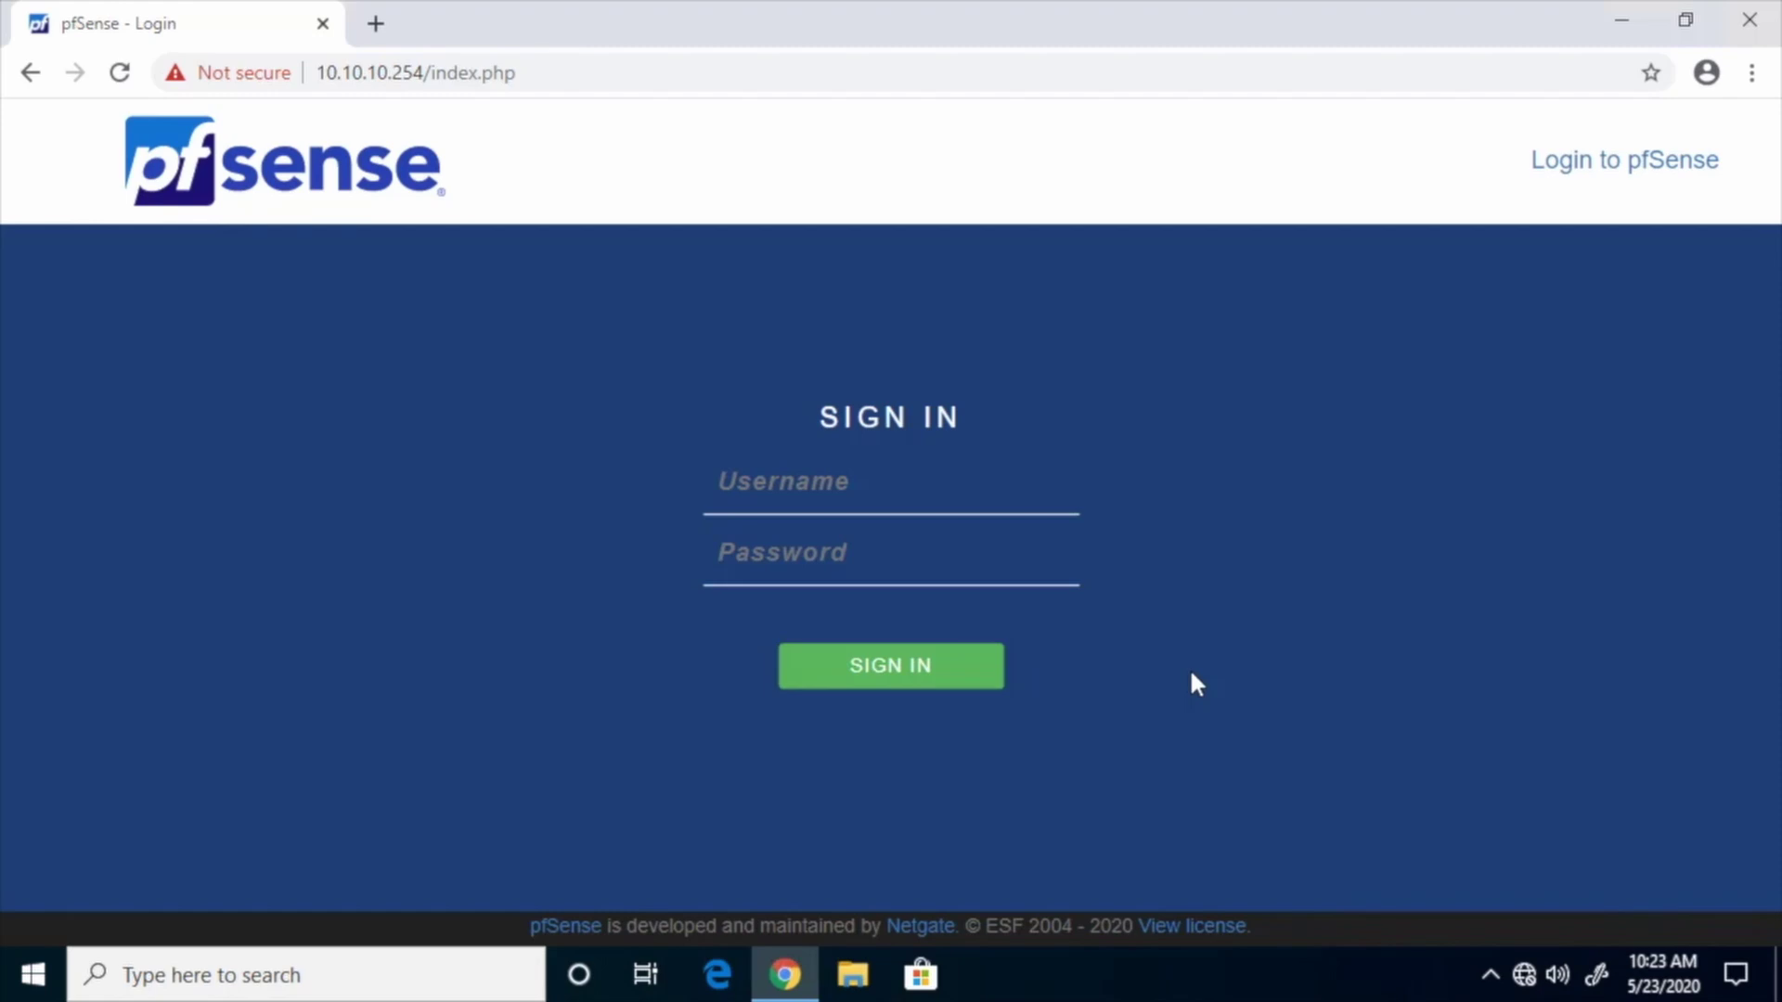
# Sign in to the pfSense web console as admin with the account password
pyautogui.click(881, 497)
pyautogui.write('admin')
pyautogui.press('Tab')
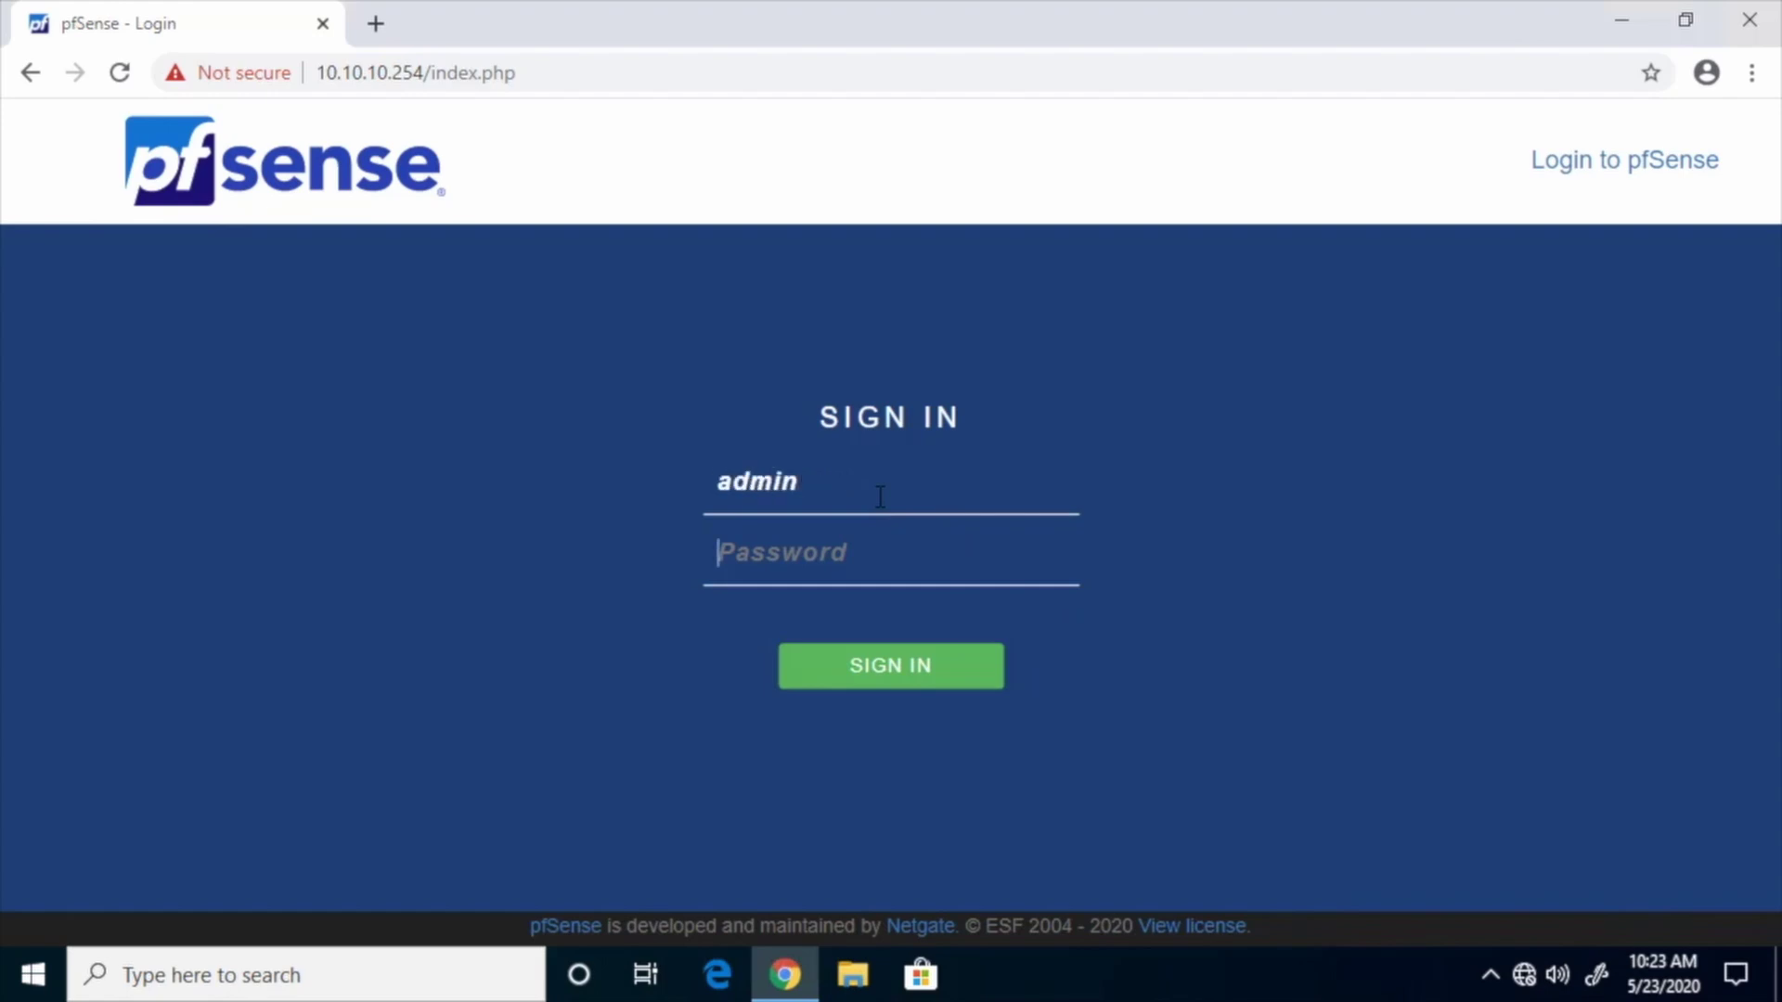
pyautogui.write('pfsense1')
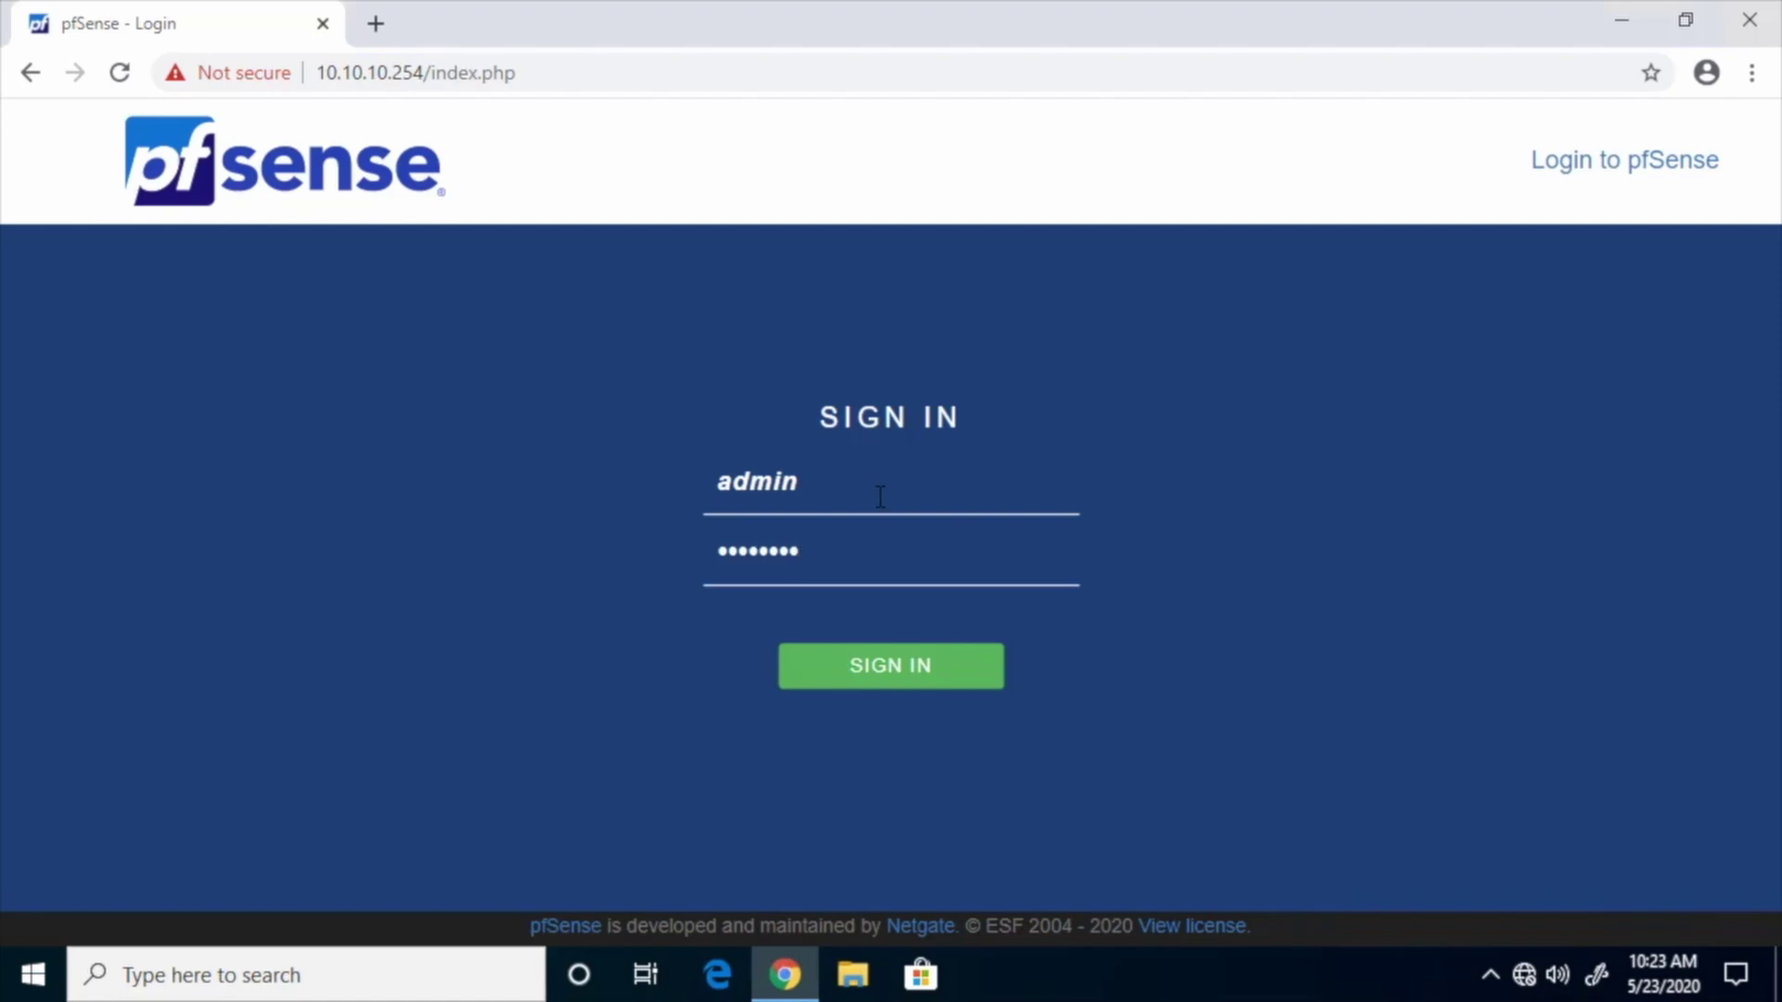
pyautogui.click(893, 666)
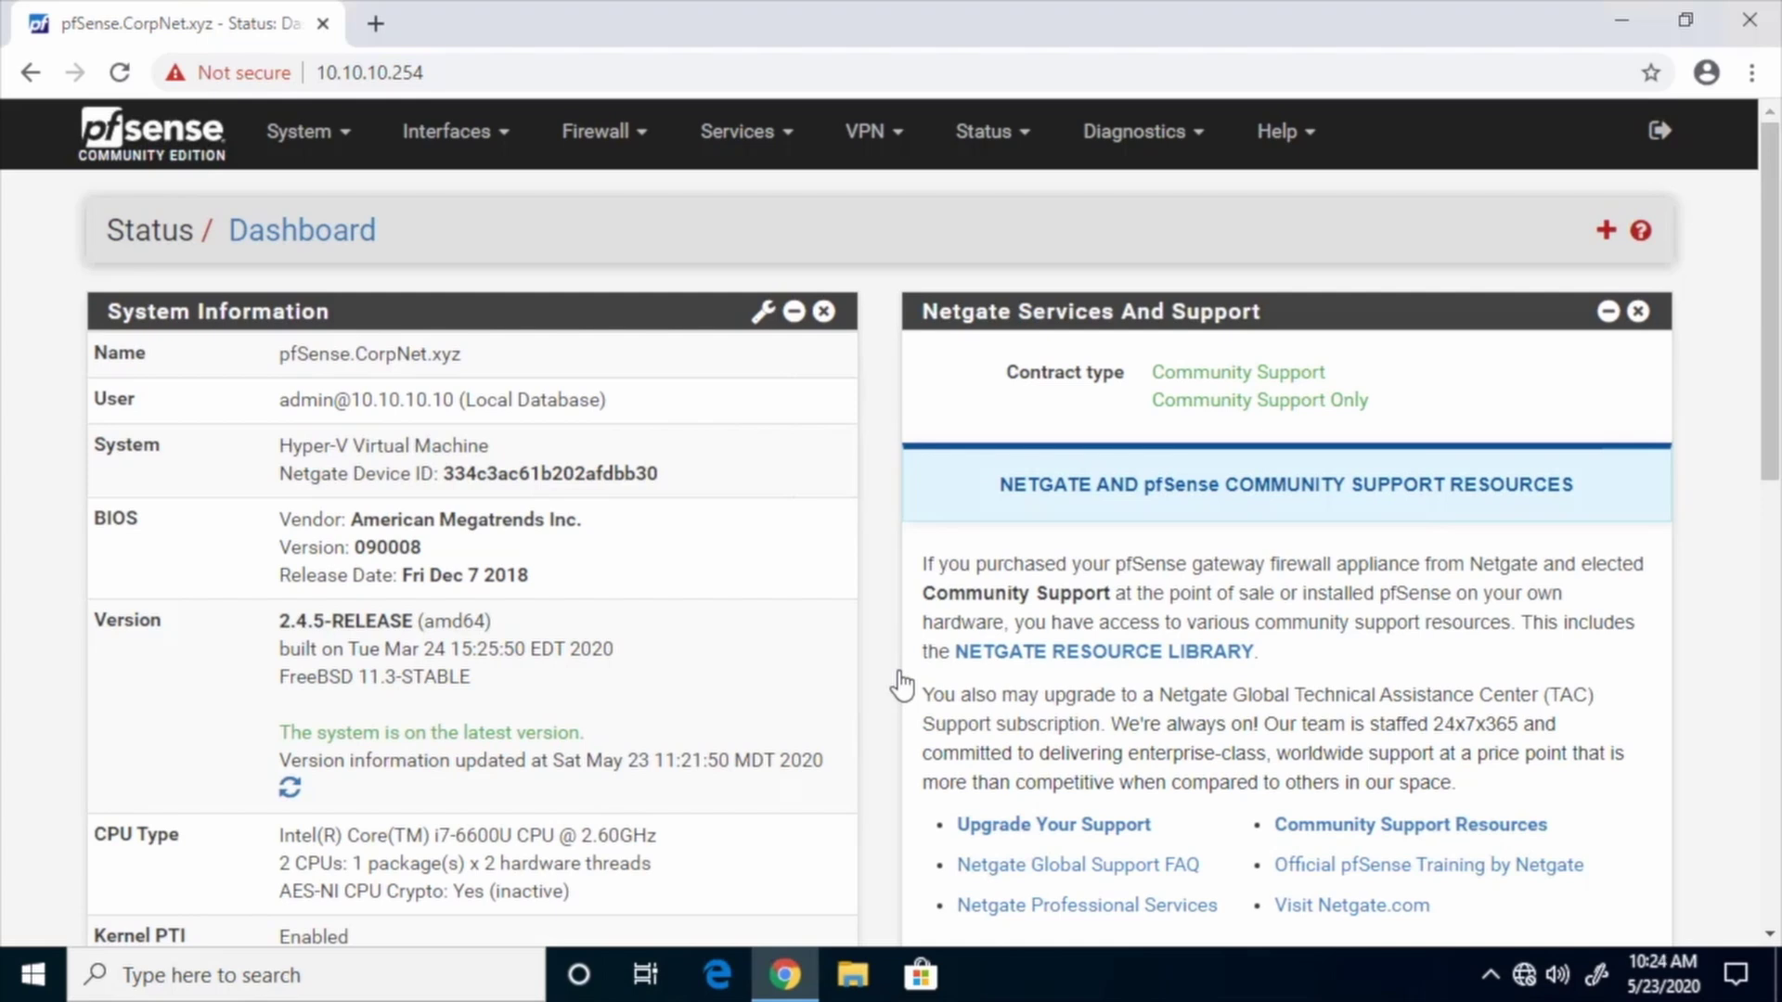
# Change the LAN IPv4 address from 10.10.10.254 to 10.10.10.1 and save it
pyautogui.click(492, 132)
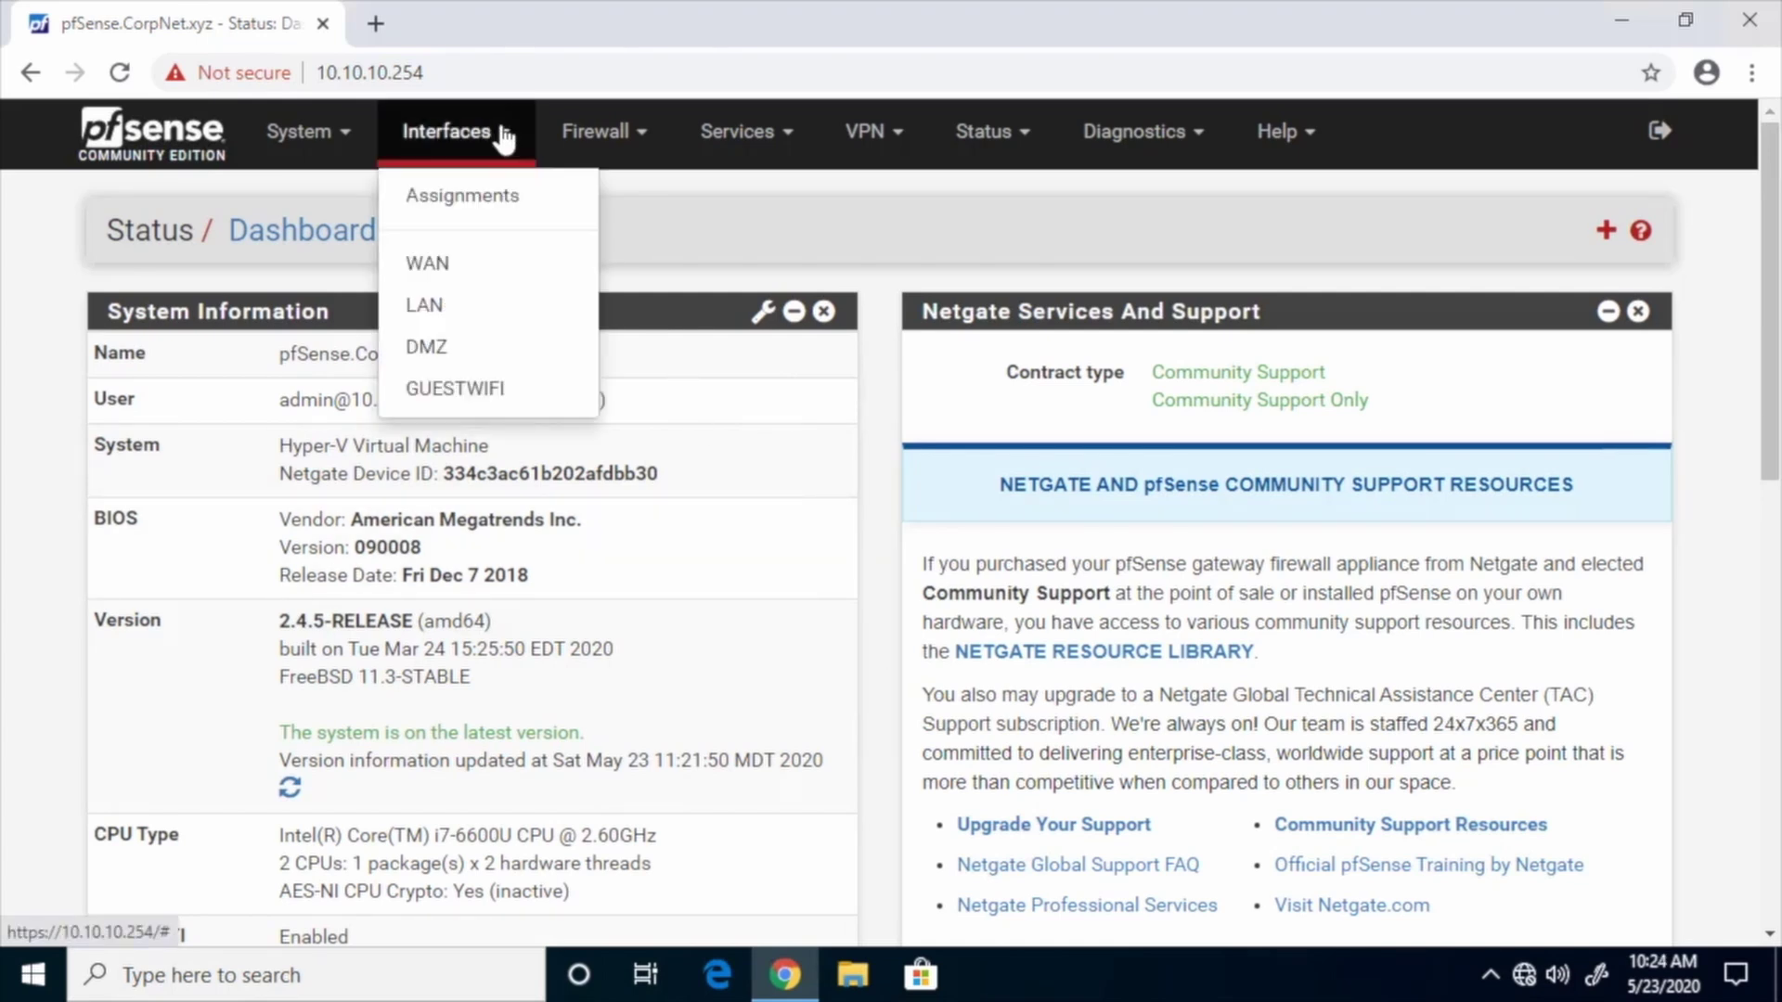
pyautogui.click(433, 309)
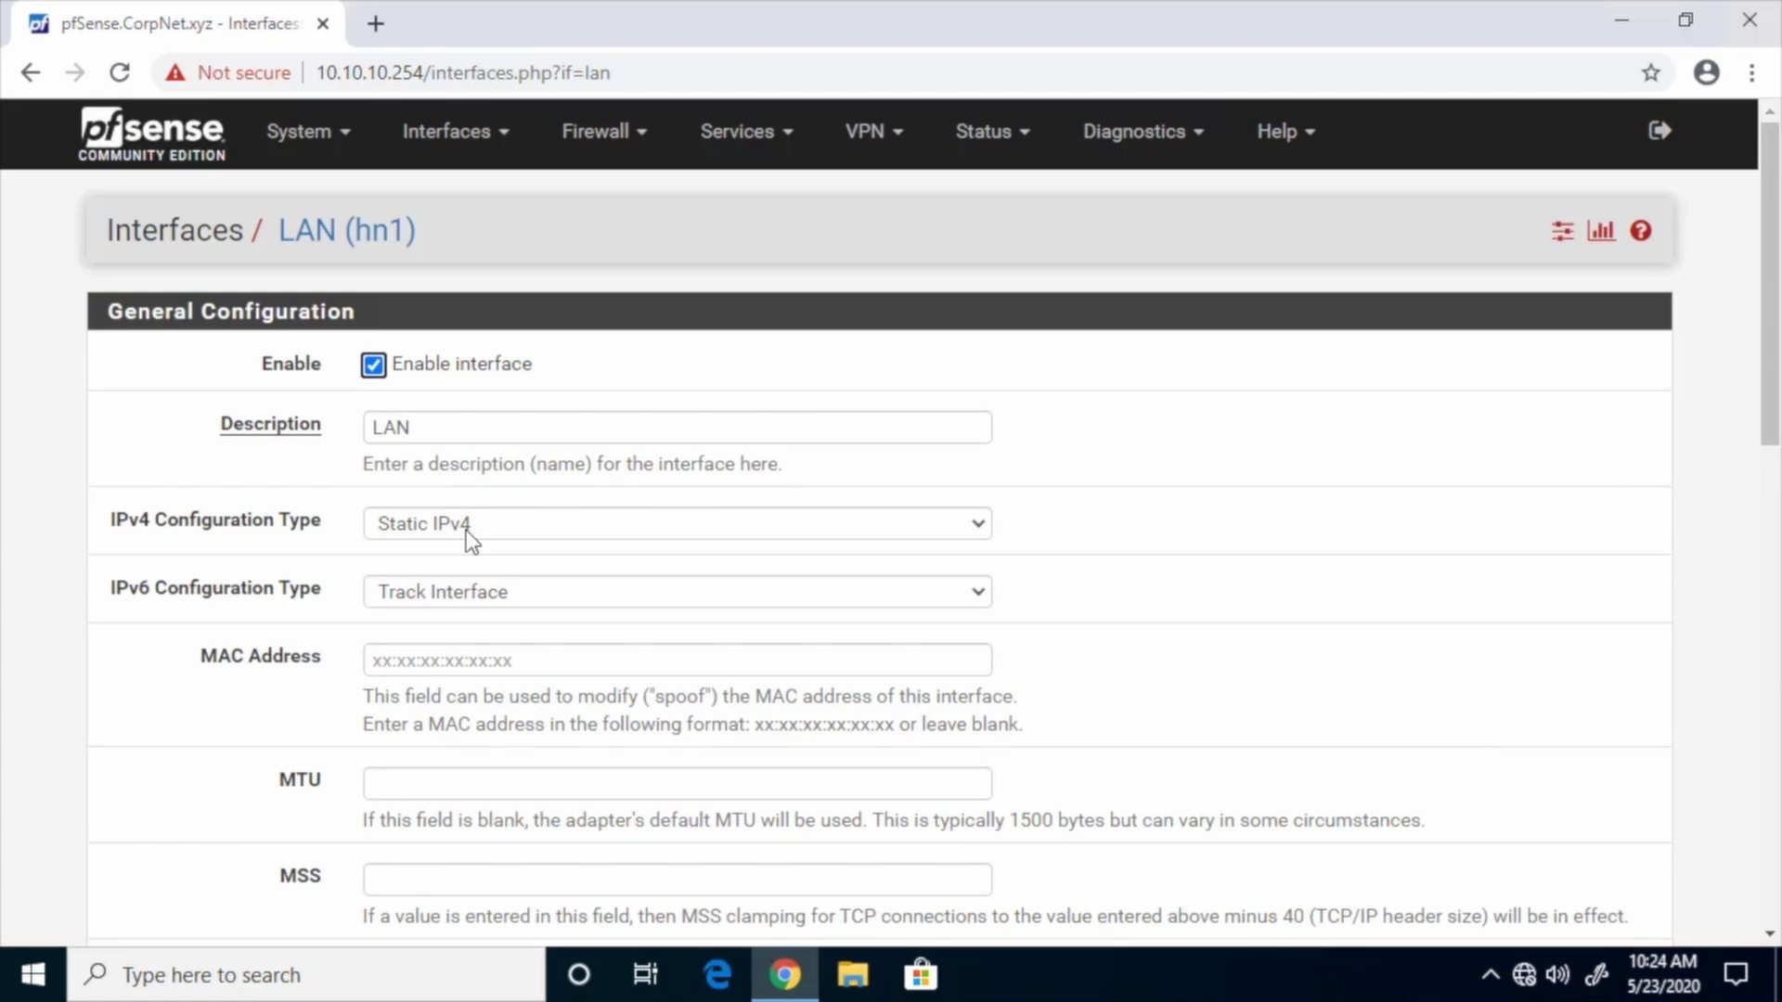
pyautogui.scroll(-6, 1137, 547)
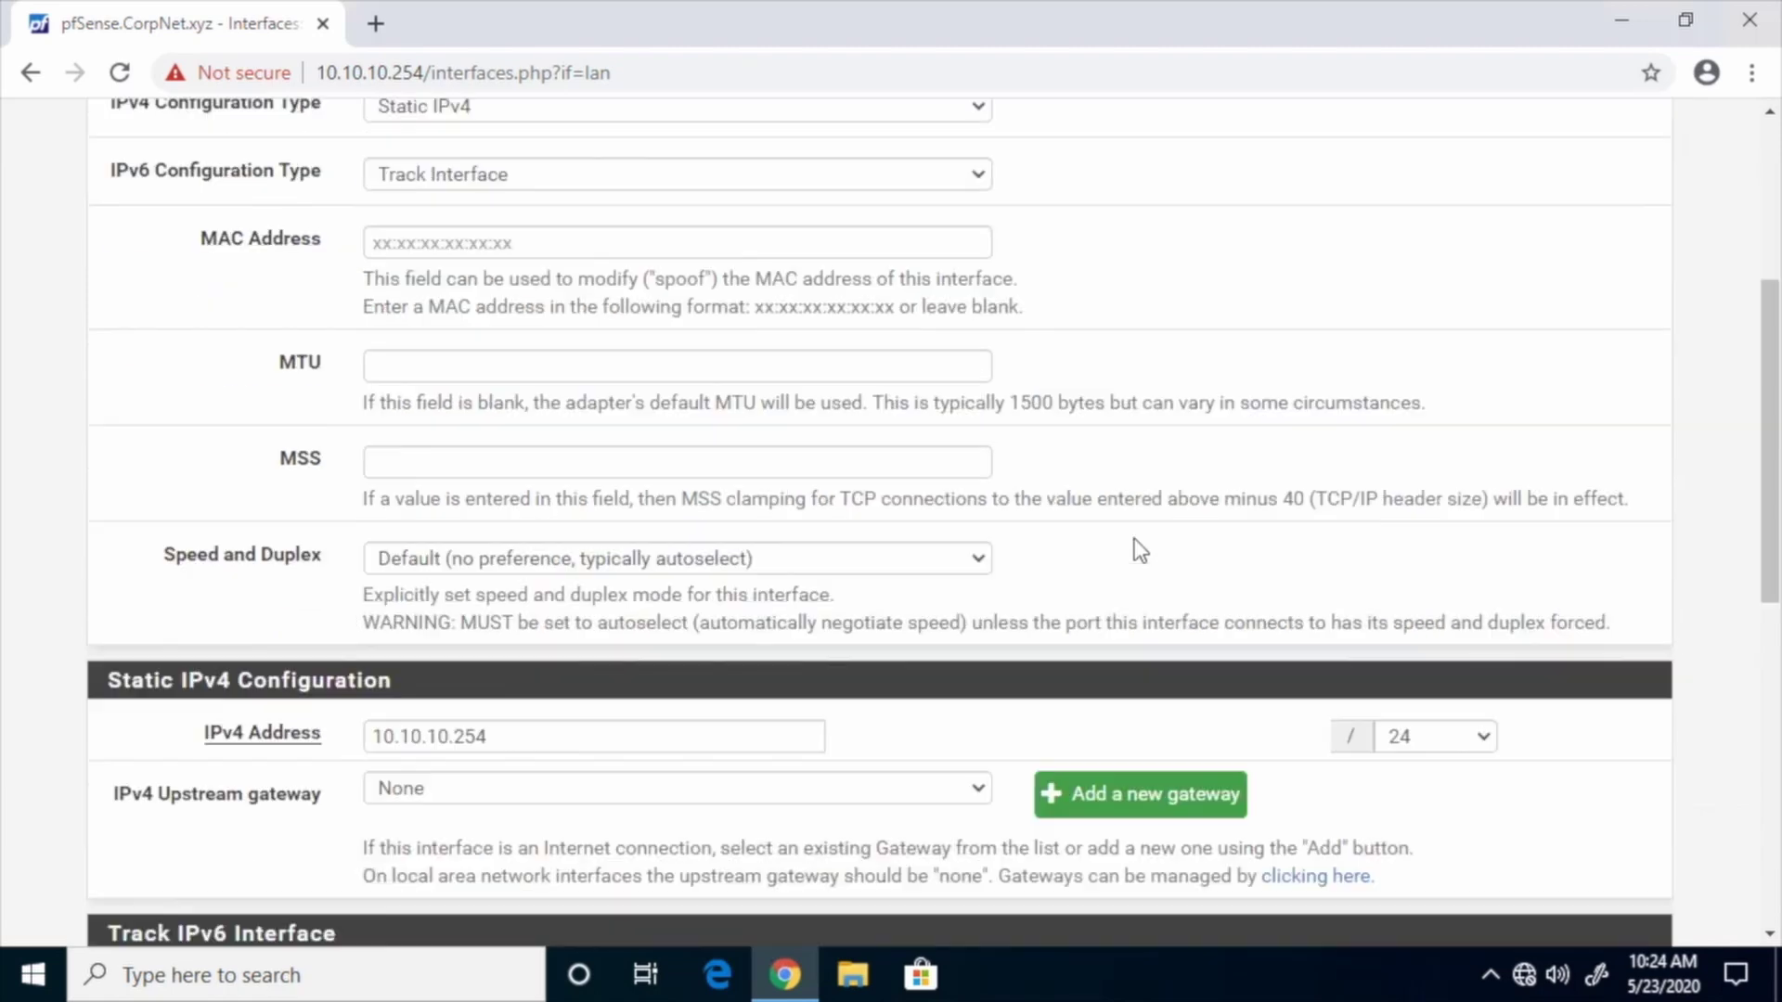
pyautogui.scroll(-1, 1137, 547)
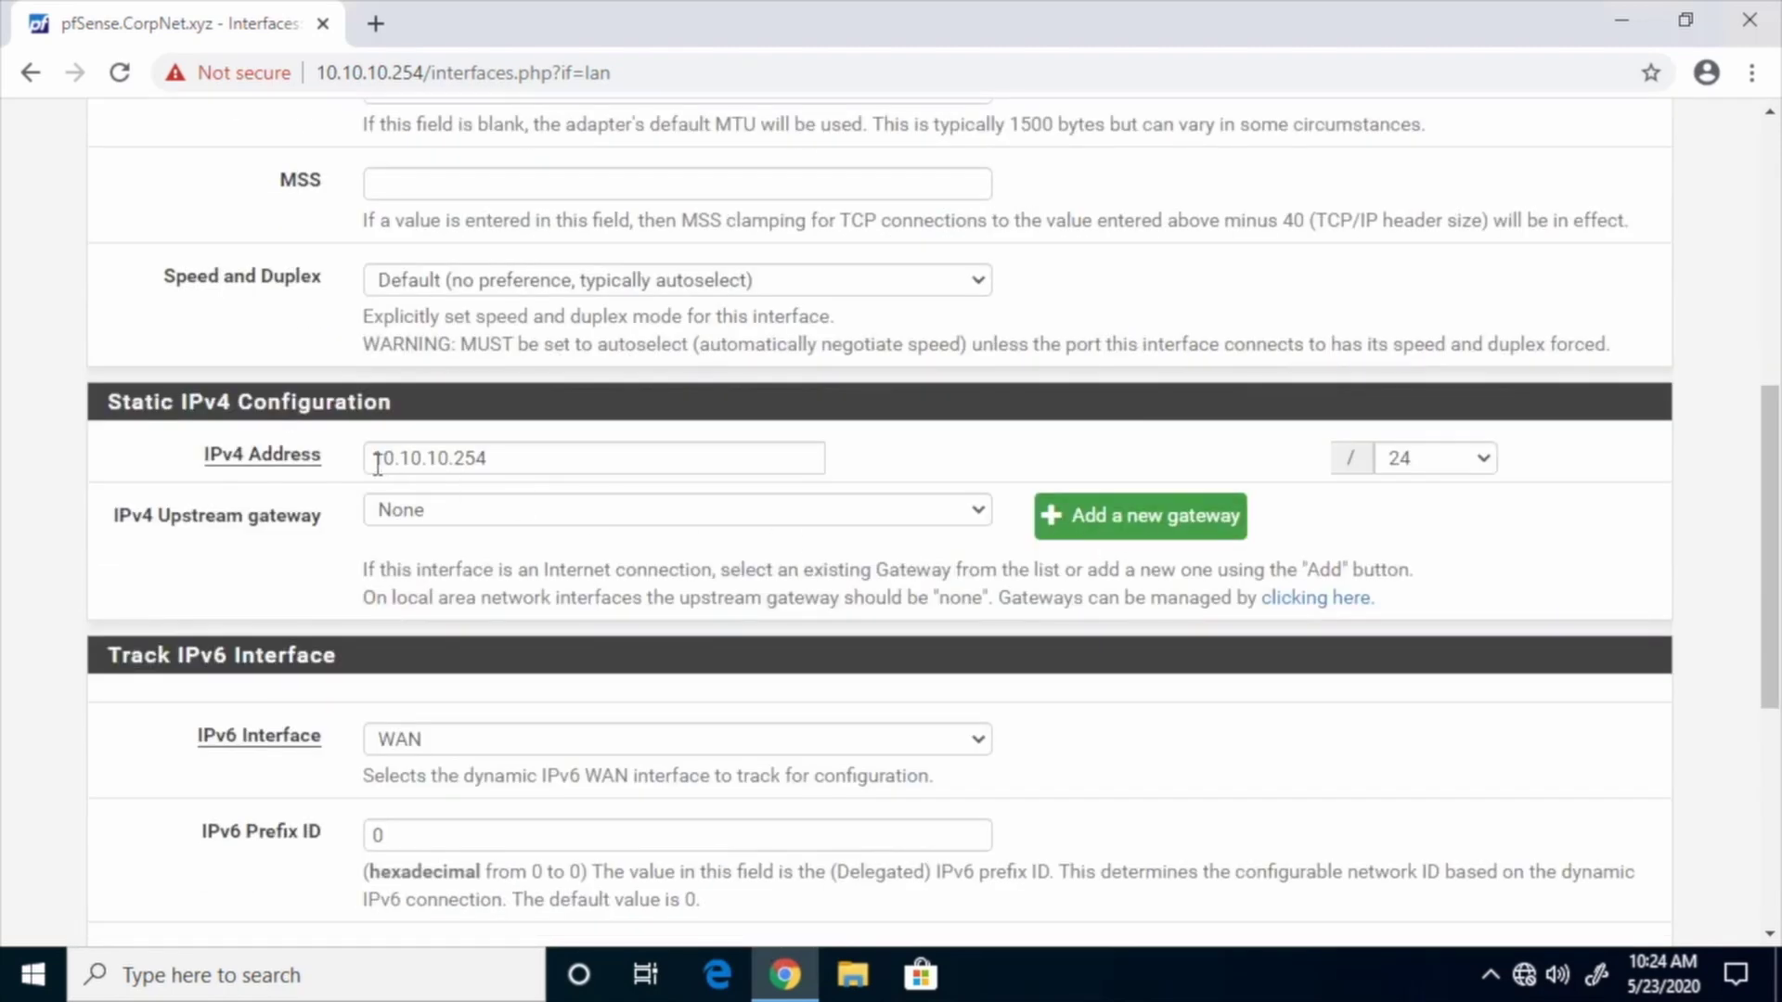
pyautogui.click(511, 461)
pyautogui.hotkey('shift', 'Left')
pyautogui.hotkey('shift', 'Left')
pyautogui.hotkey('shift', 'Left')
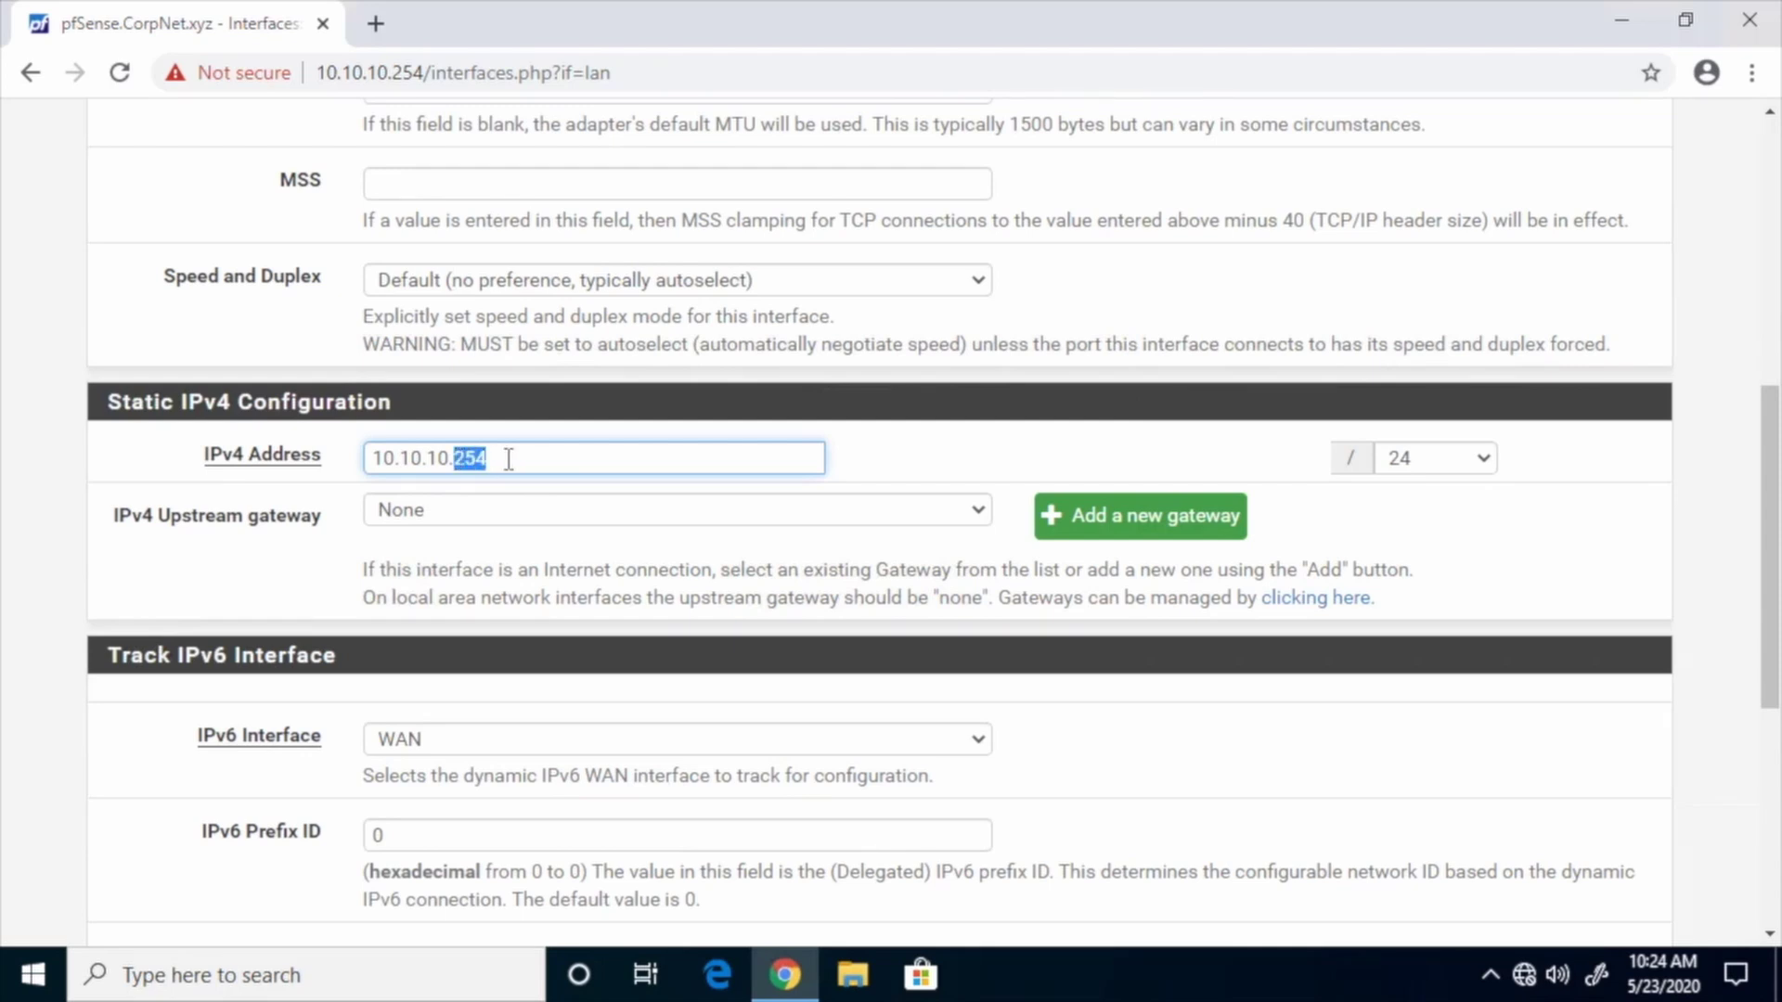
pyautogui.write('1')
pyautogui.moveTo(1768, 509); pyautogui.dragTo(1770, 729)
pyautogui.click(425, 800)
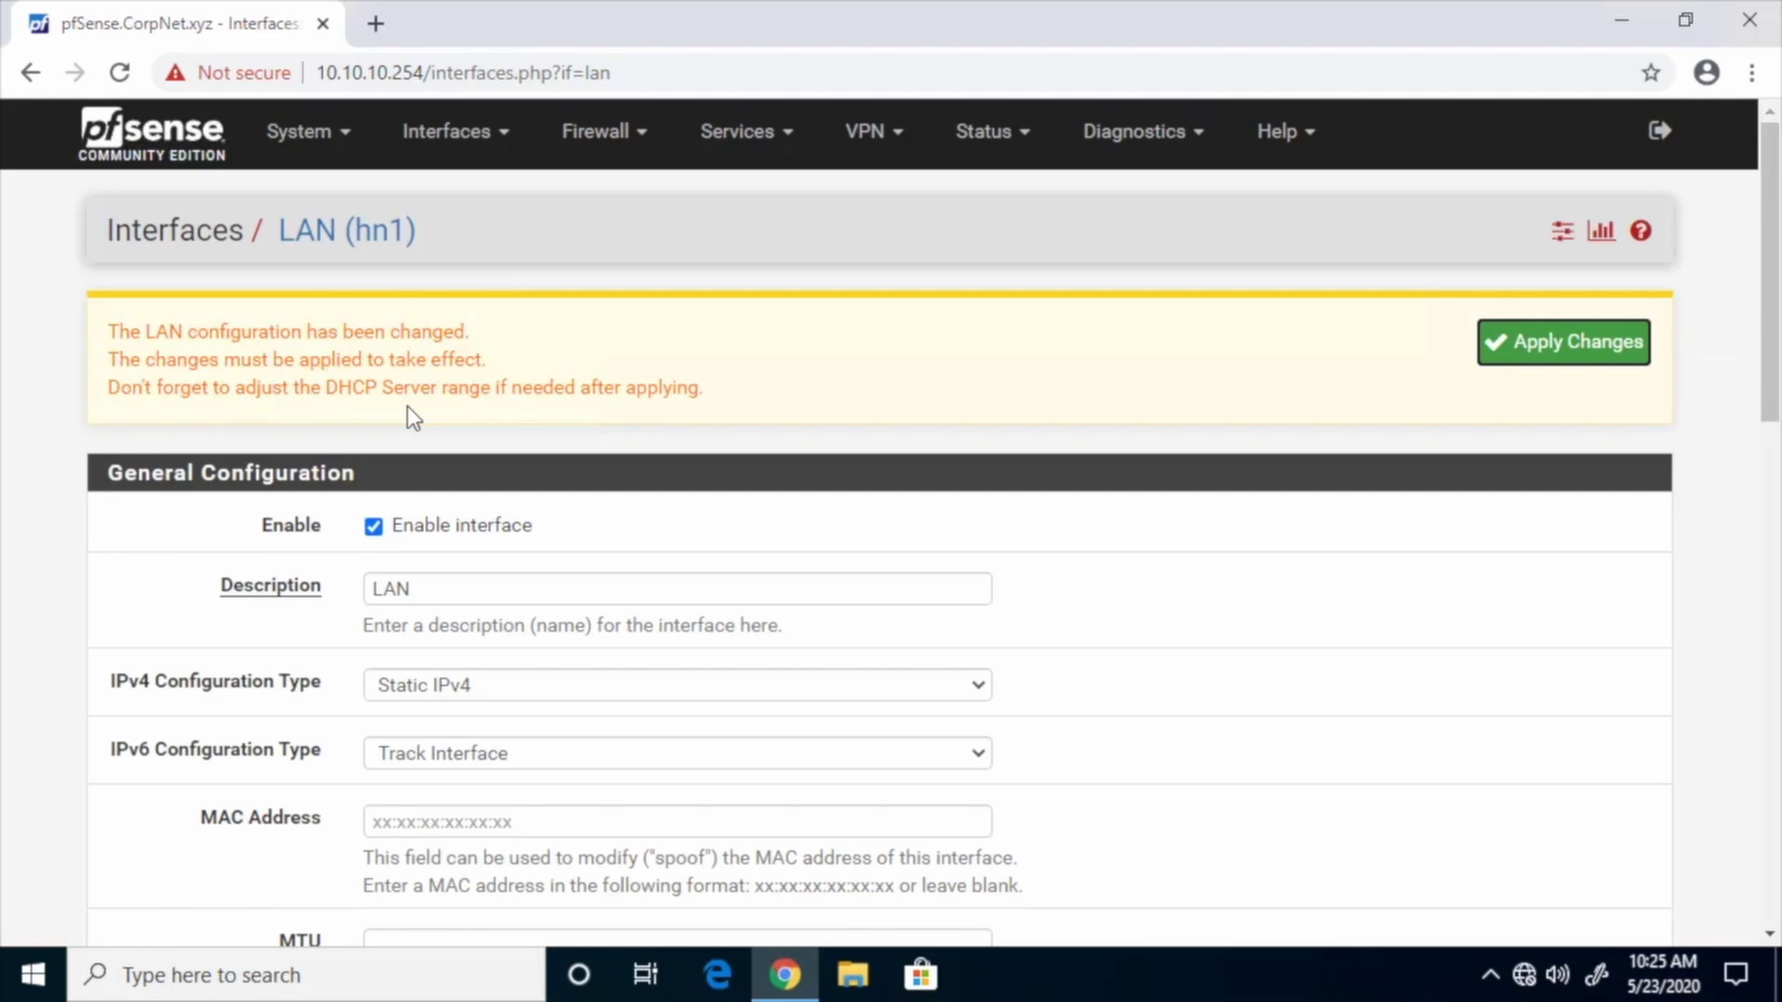
# Apply the pending LAN address change
pyautogui.click(1557, 353)
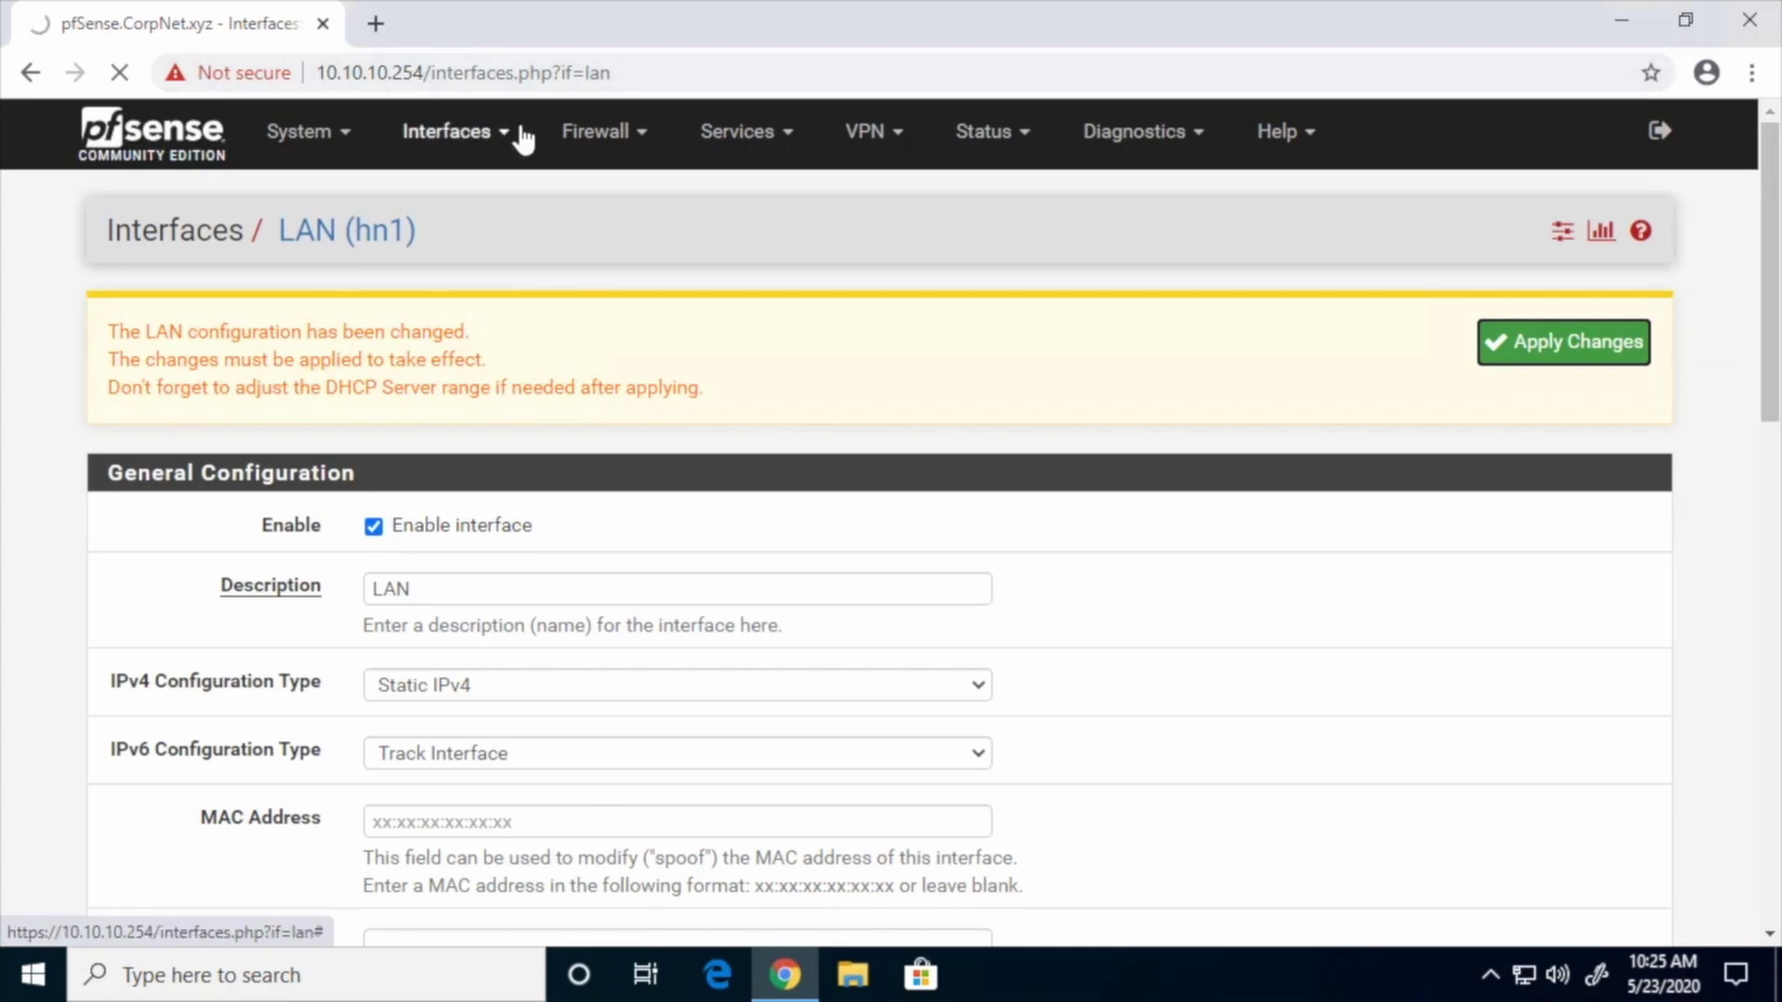
# Reopen the browser at 10.10.10.1 and sign back in as admin
pyautogui.click(1751, 26)
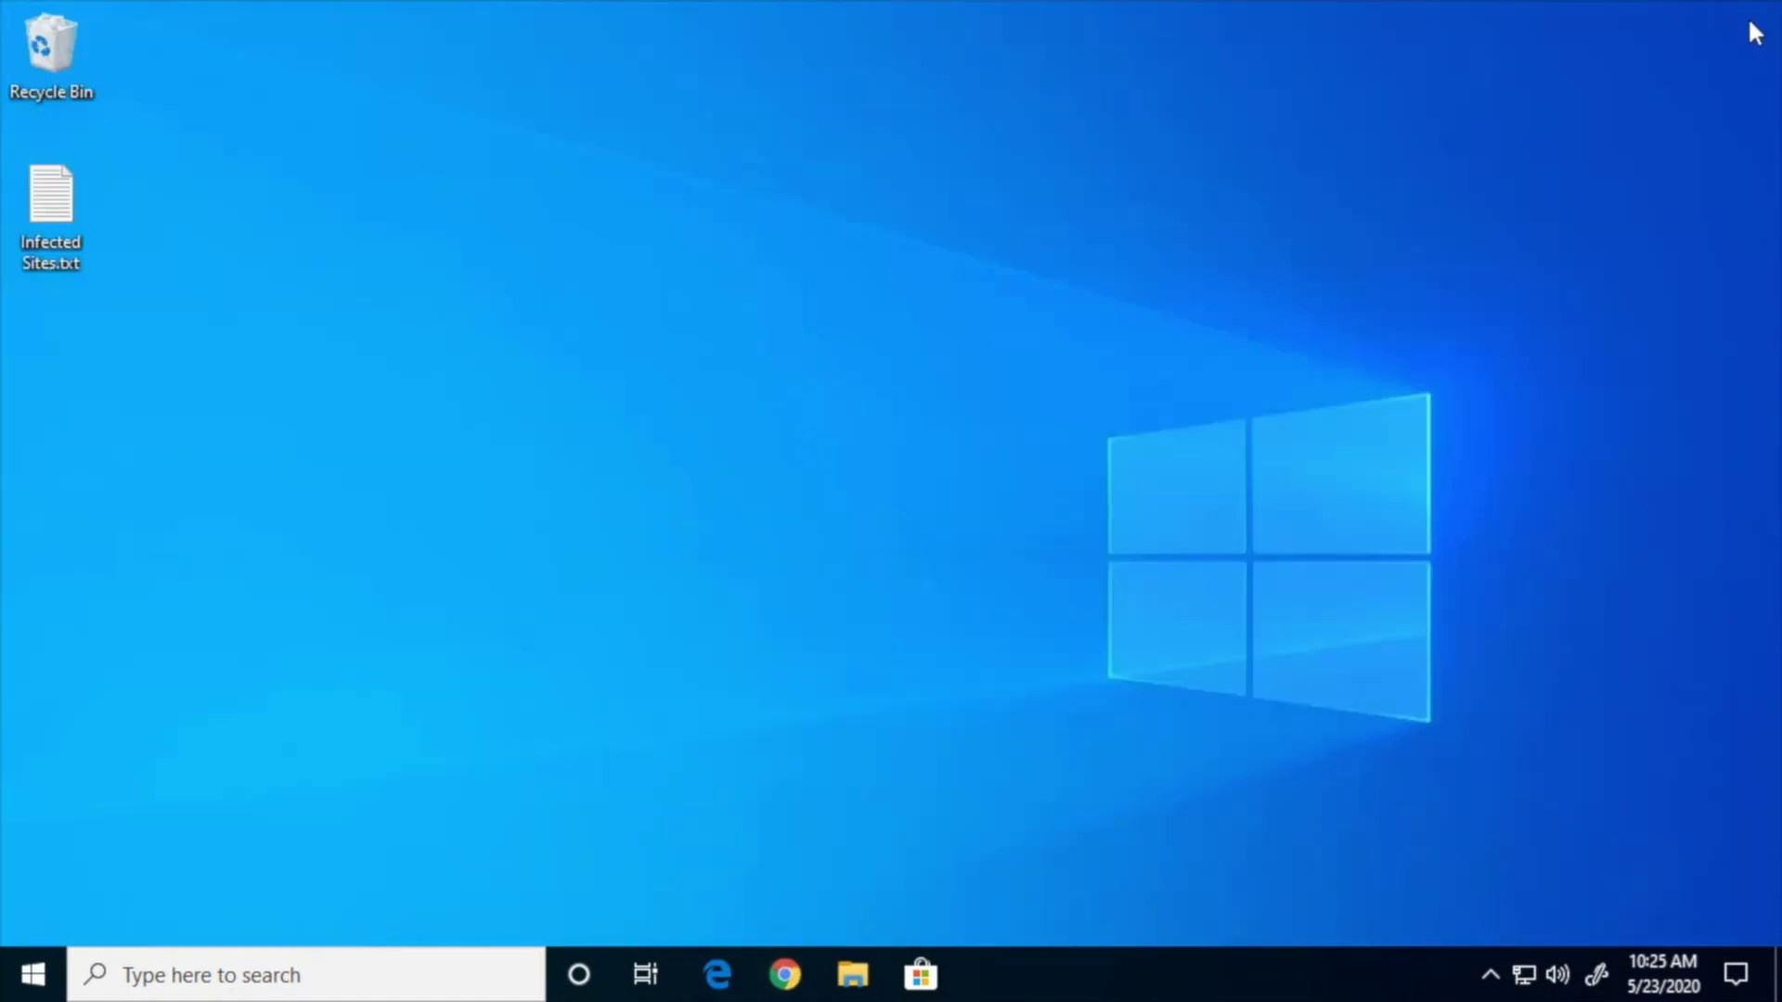
pyautogui.click(785, 973)
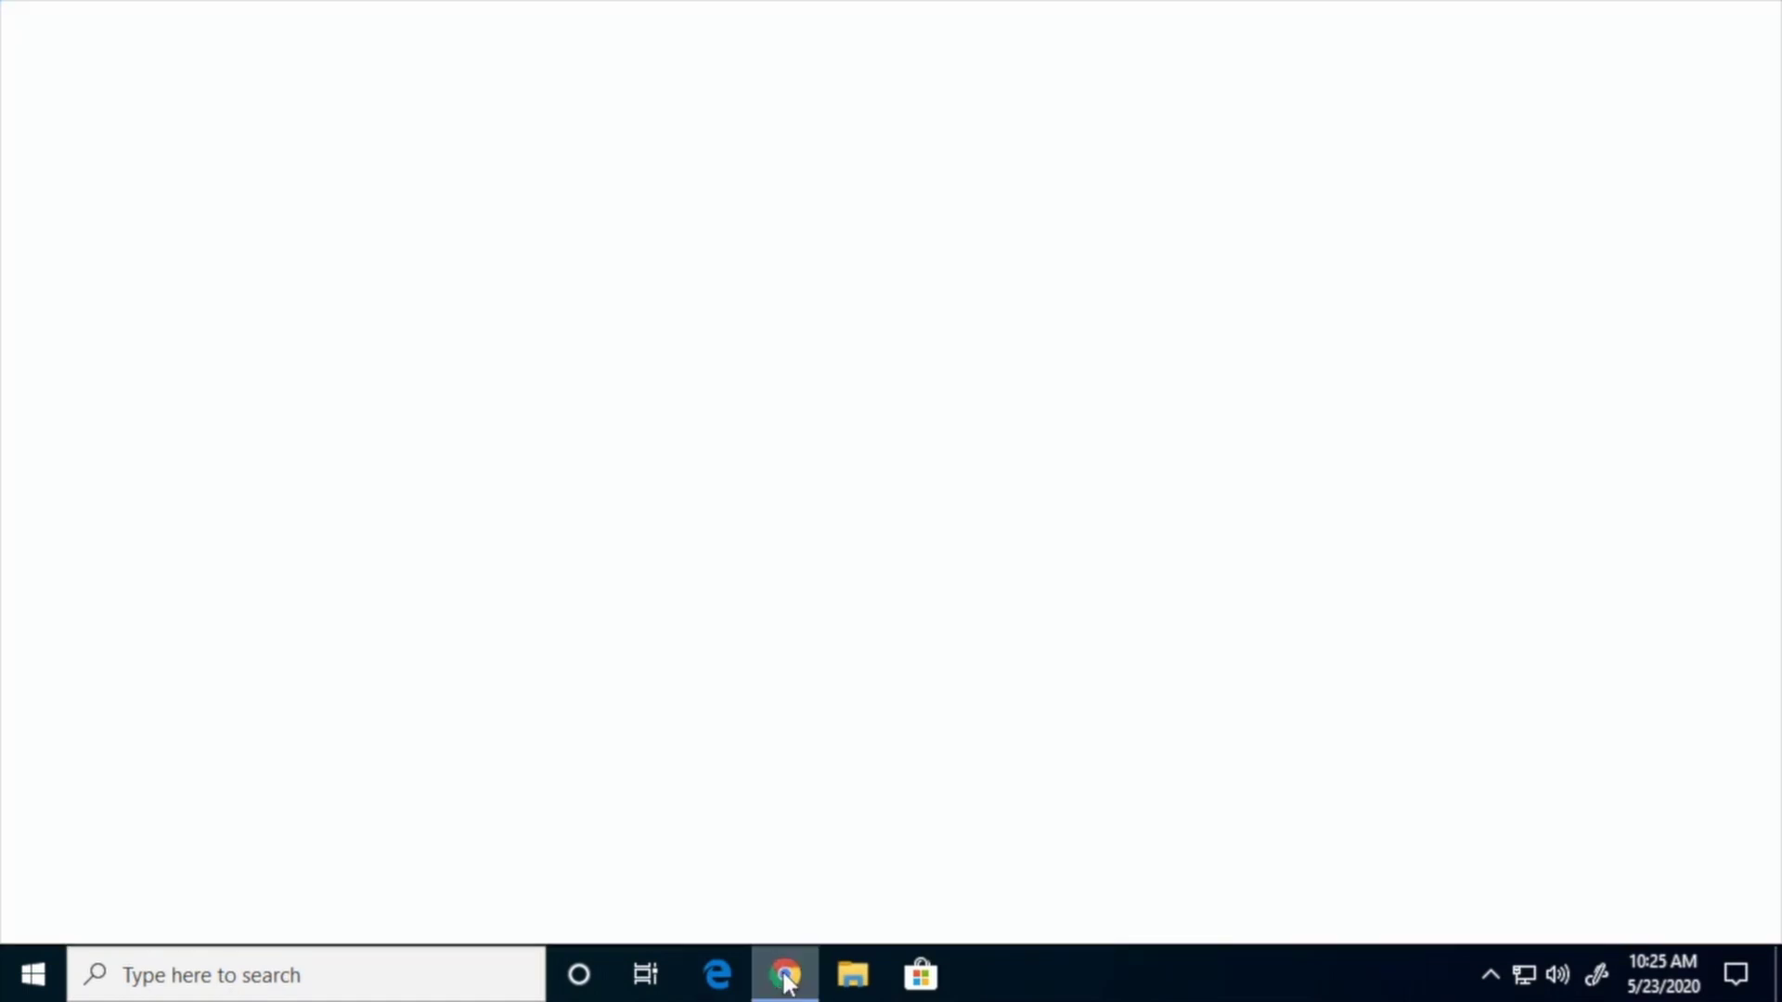
pyautogui.click(482, 74)
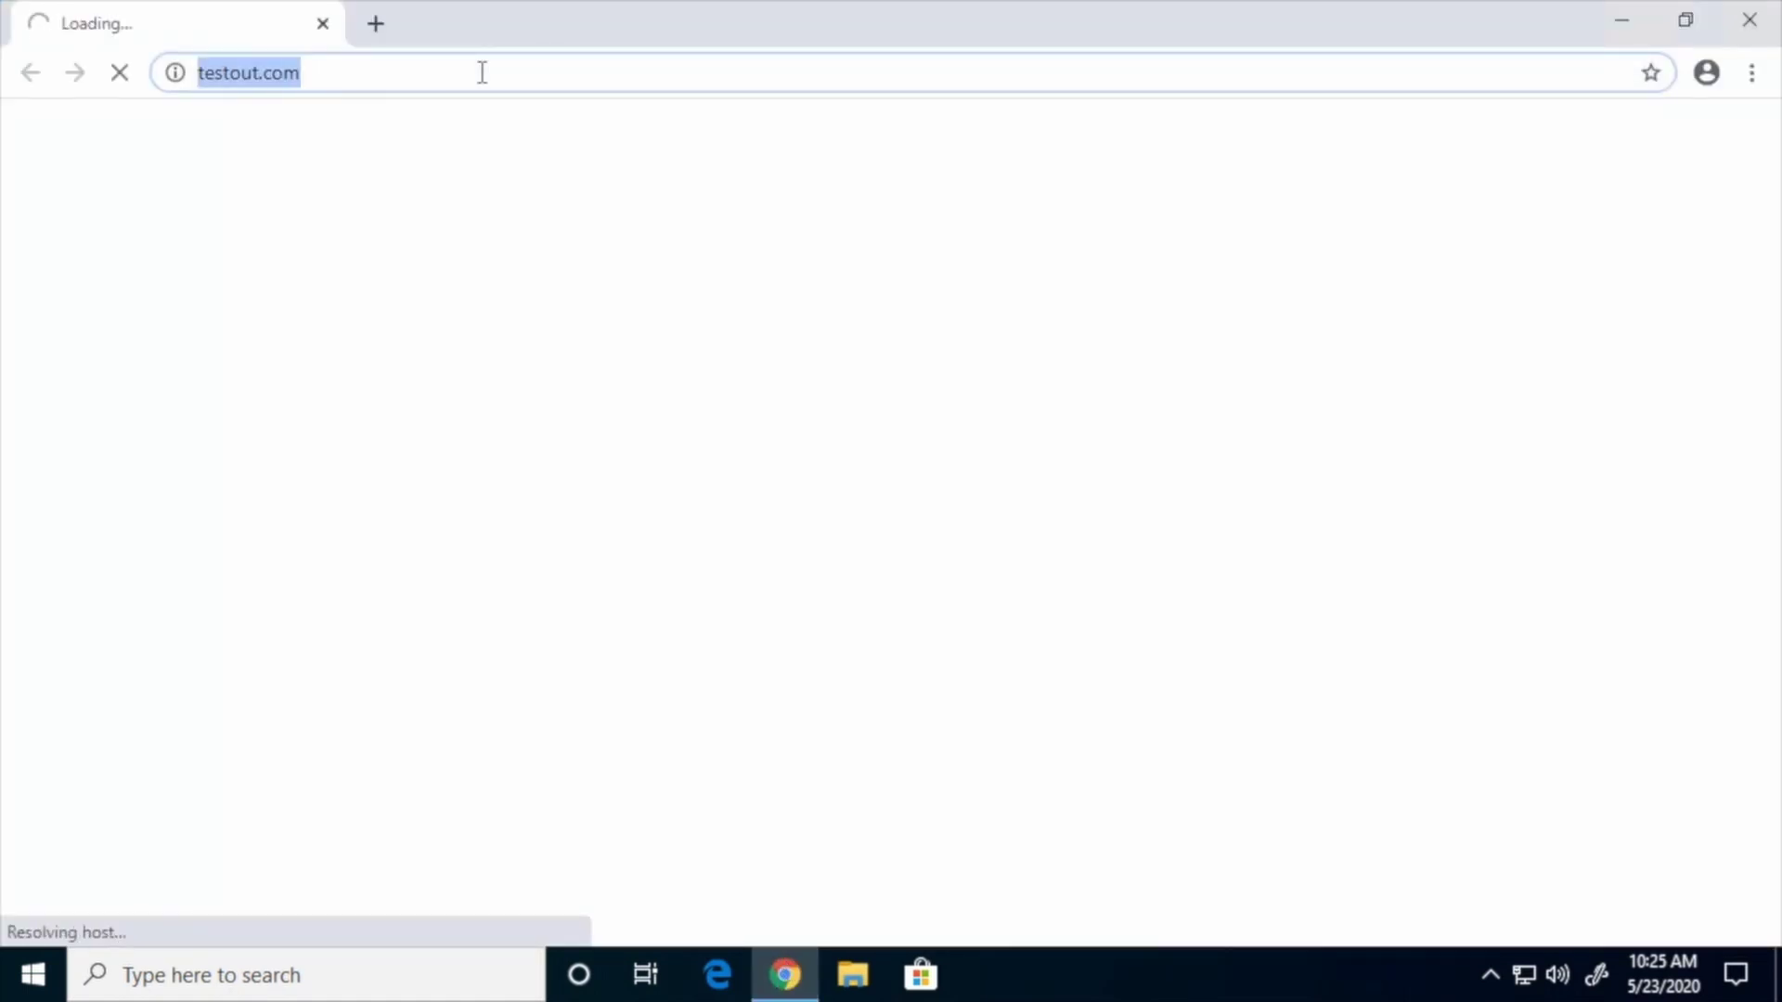
pyautogui.write('10.10.10.1')
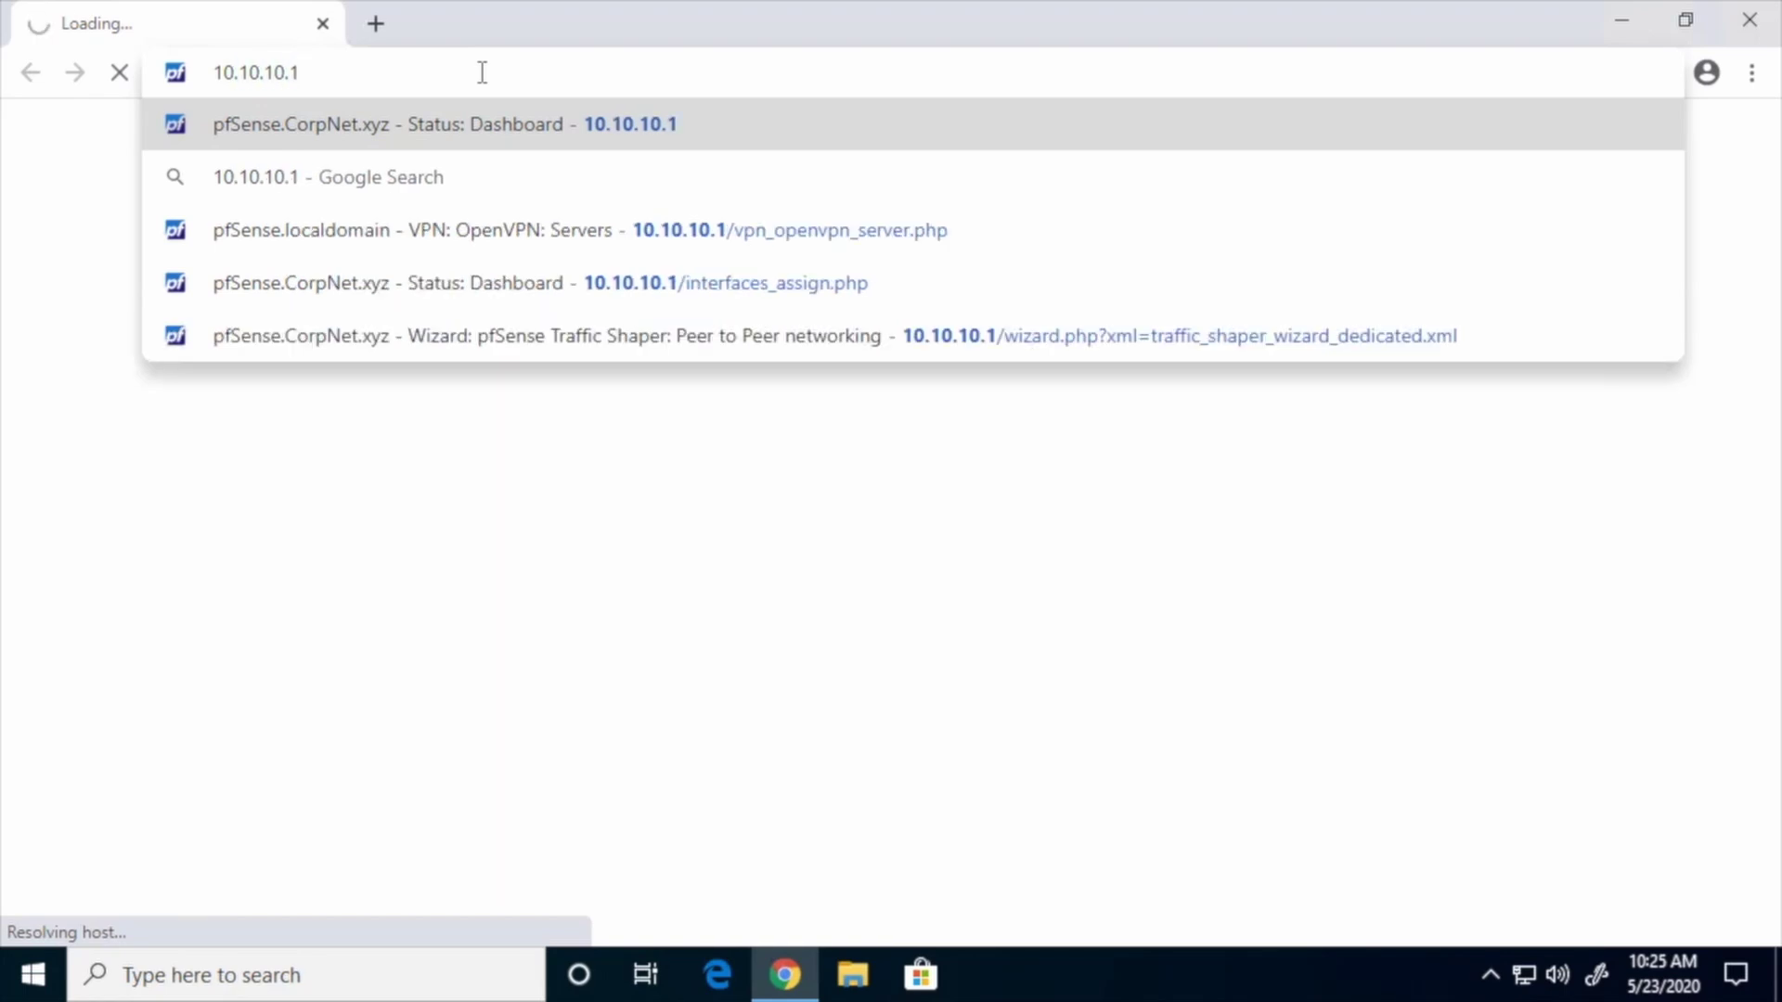
pyautogui.press('Return')
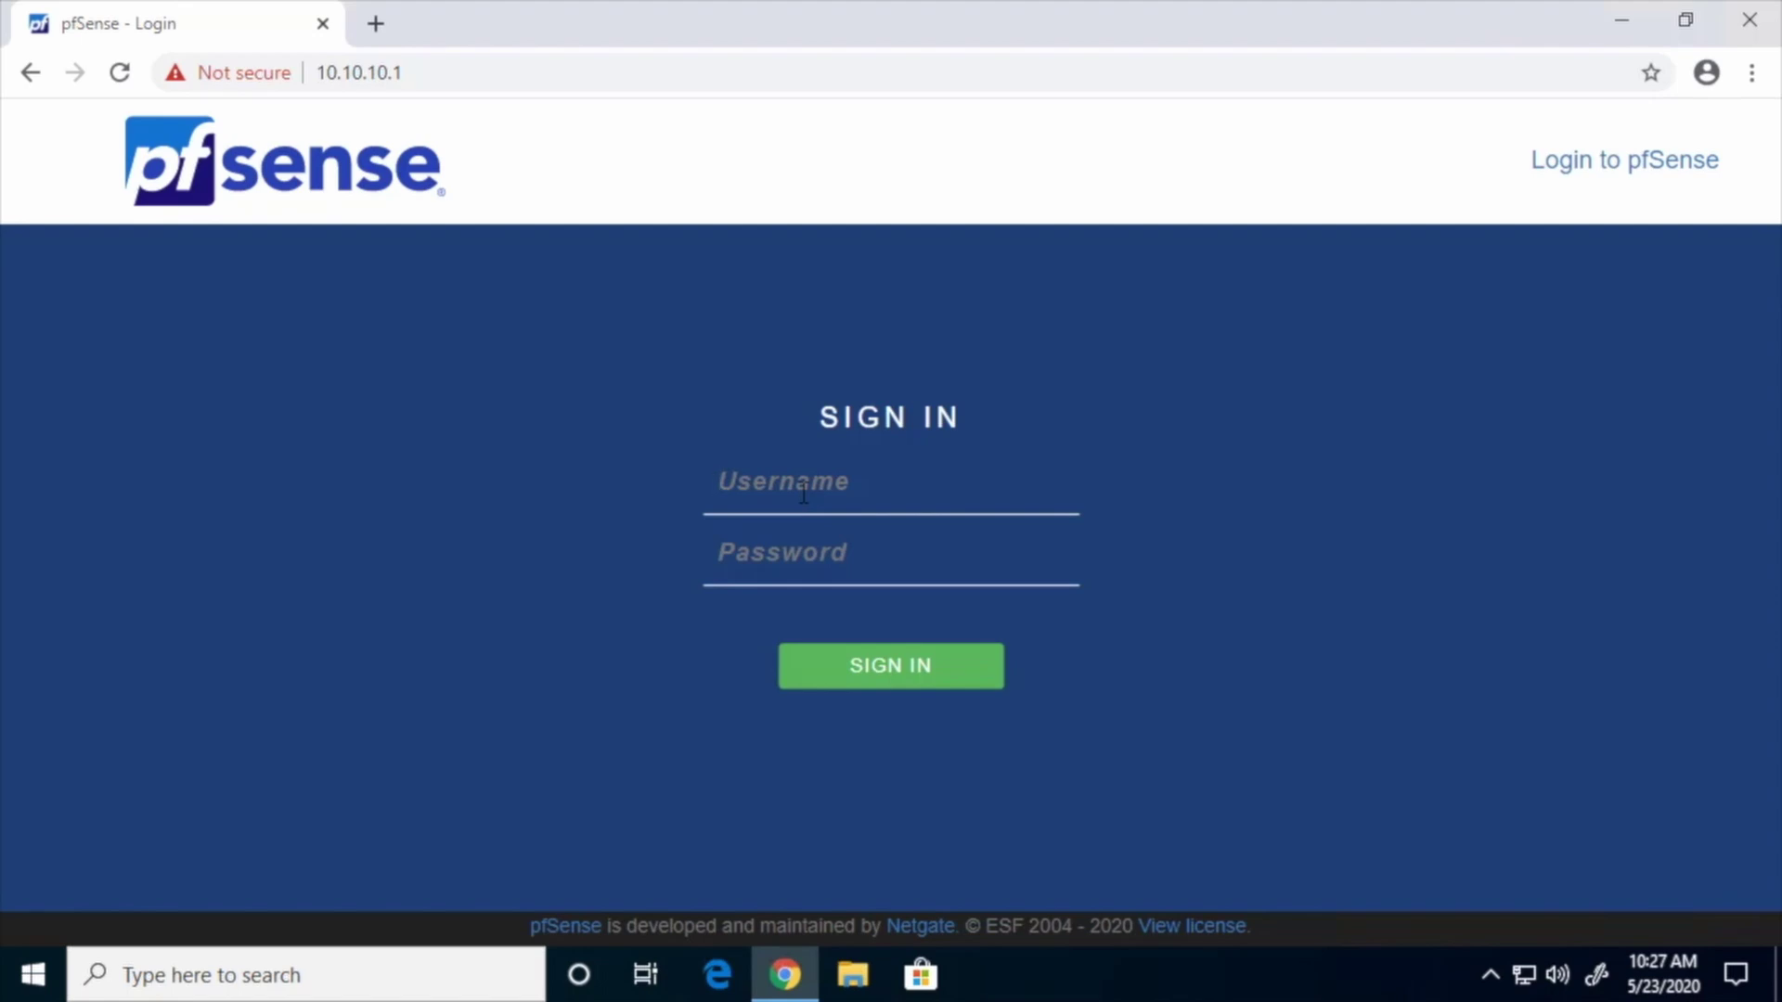
pyautogui.write('admin')
pyautogui.press('Tab')
pyautogui.write('pfsense')
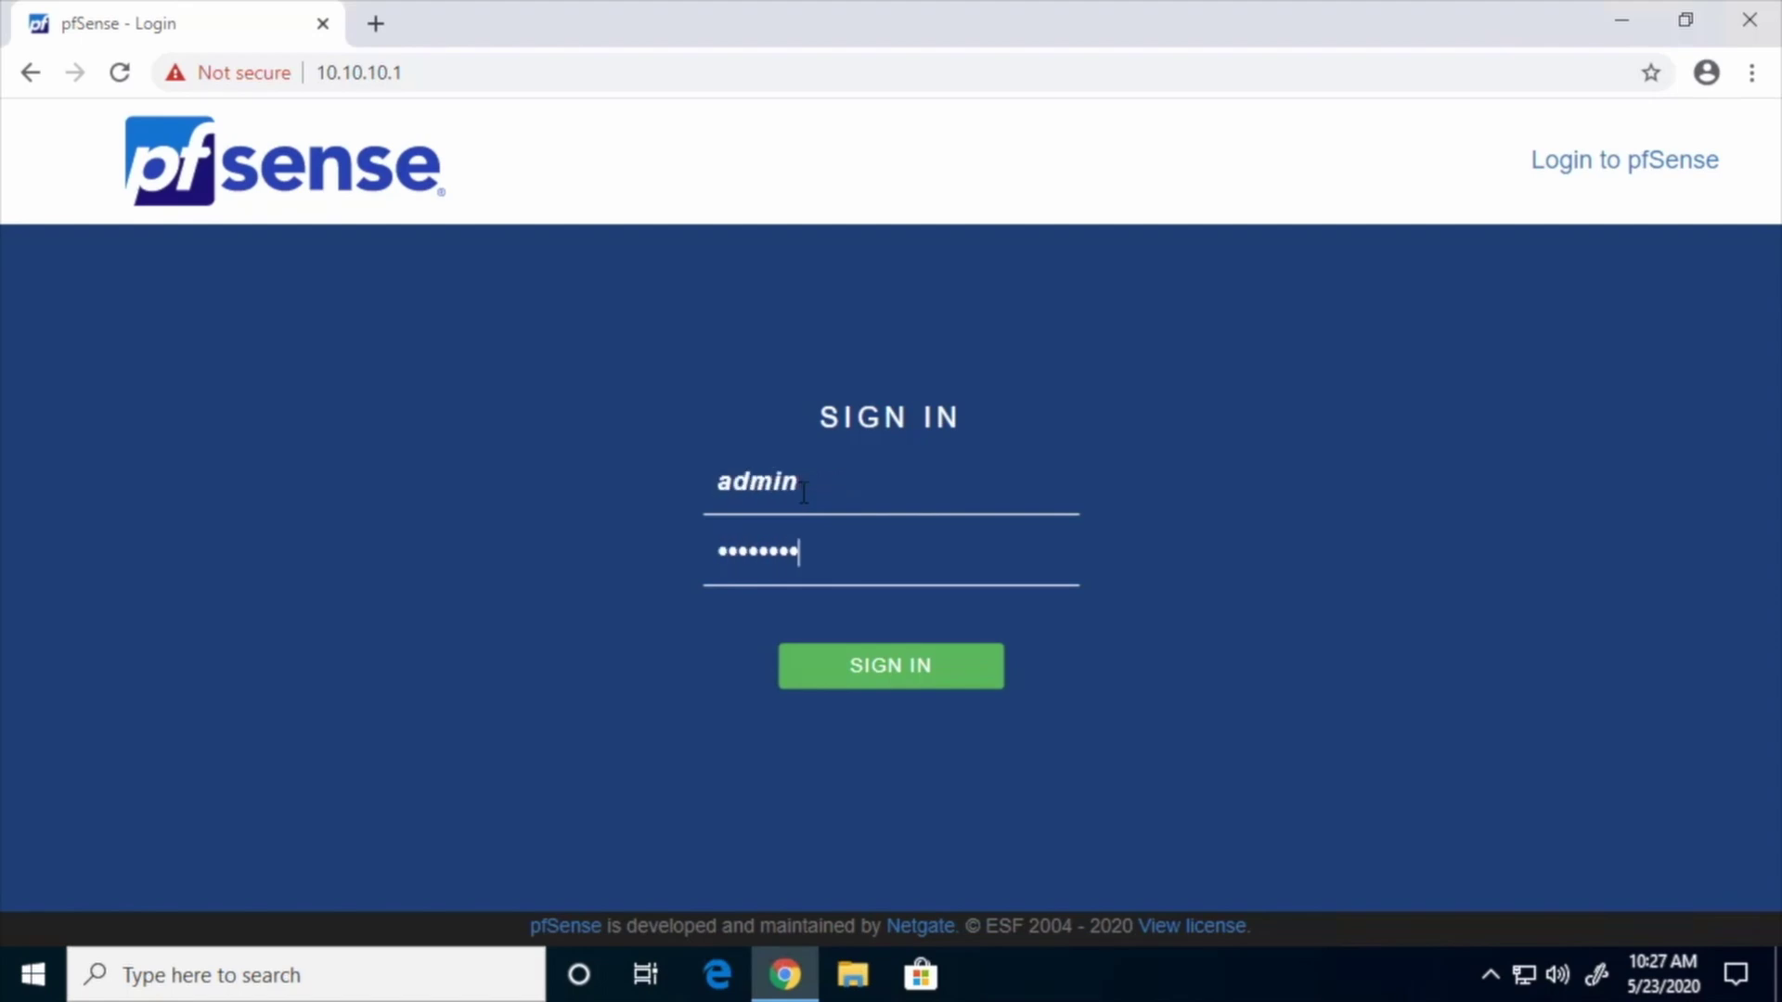
pyautogui.click(910, 664)
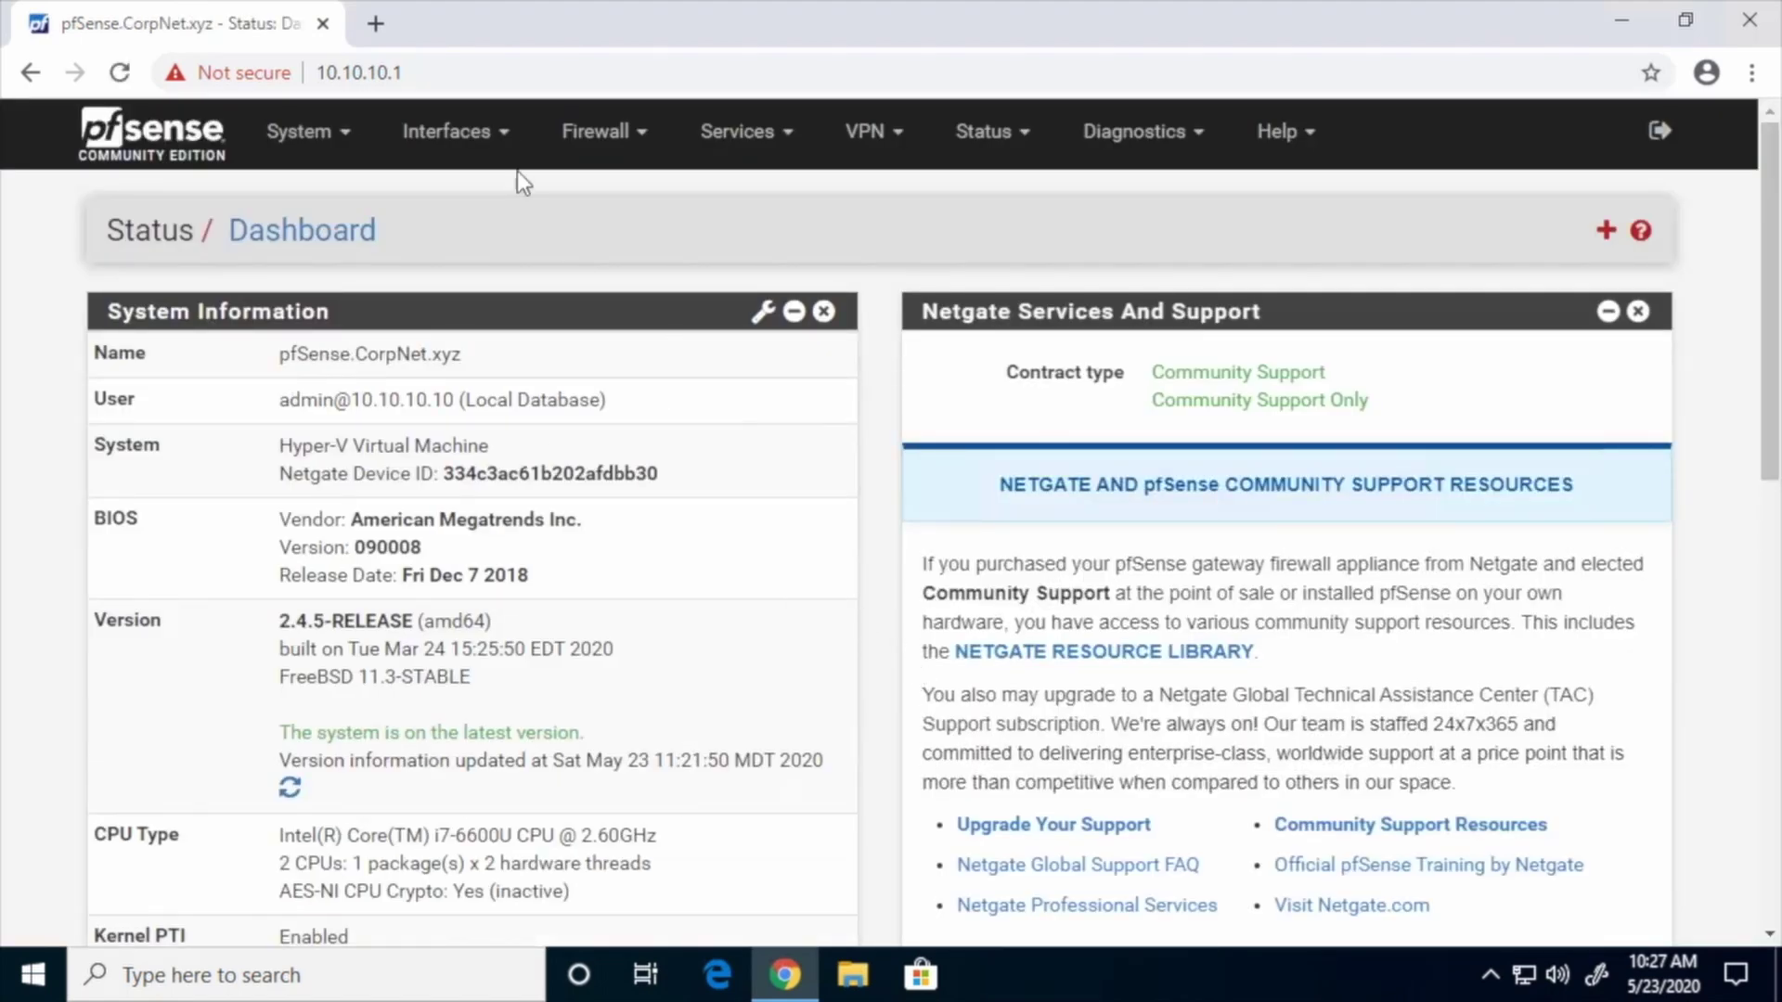
# Check that the LAN interface now shows IPv4 address 10.10.10.1/24
pyautogui.click(501, 136)
pyautogui.click(443, 310)
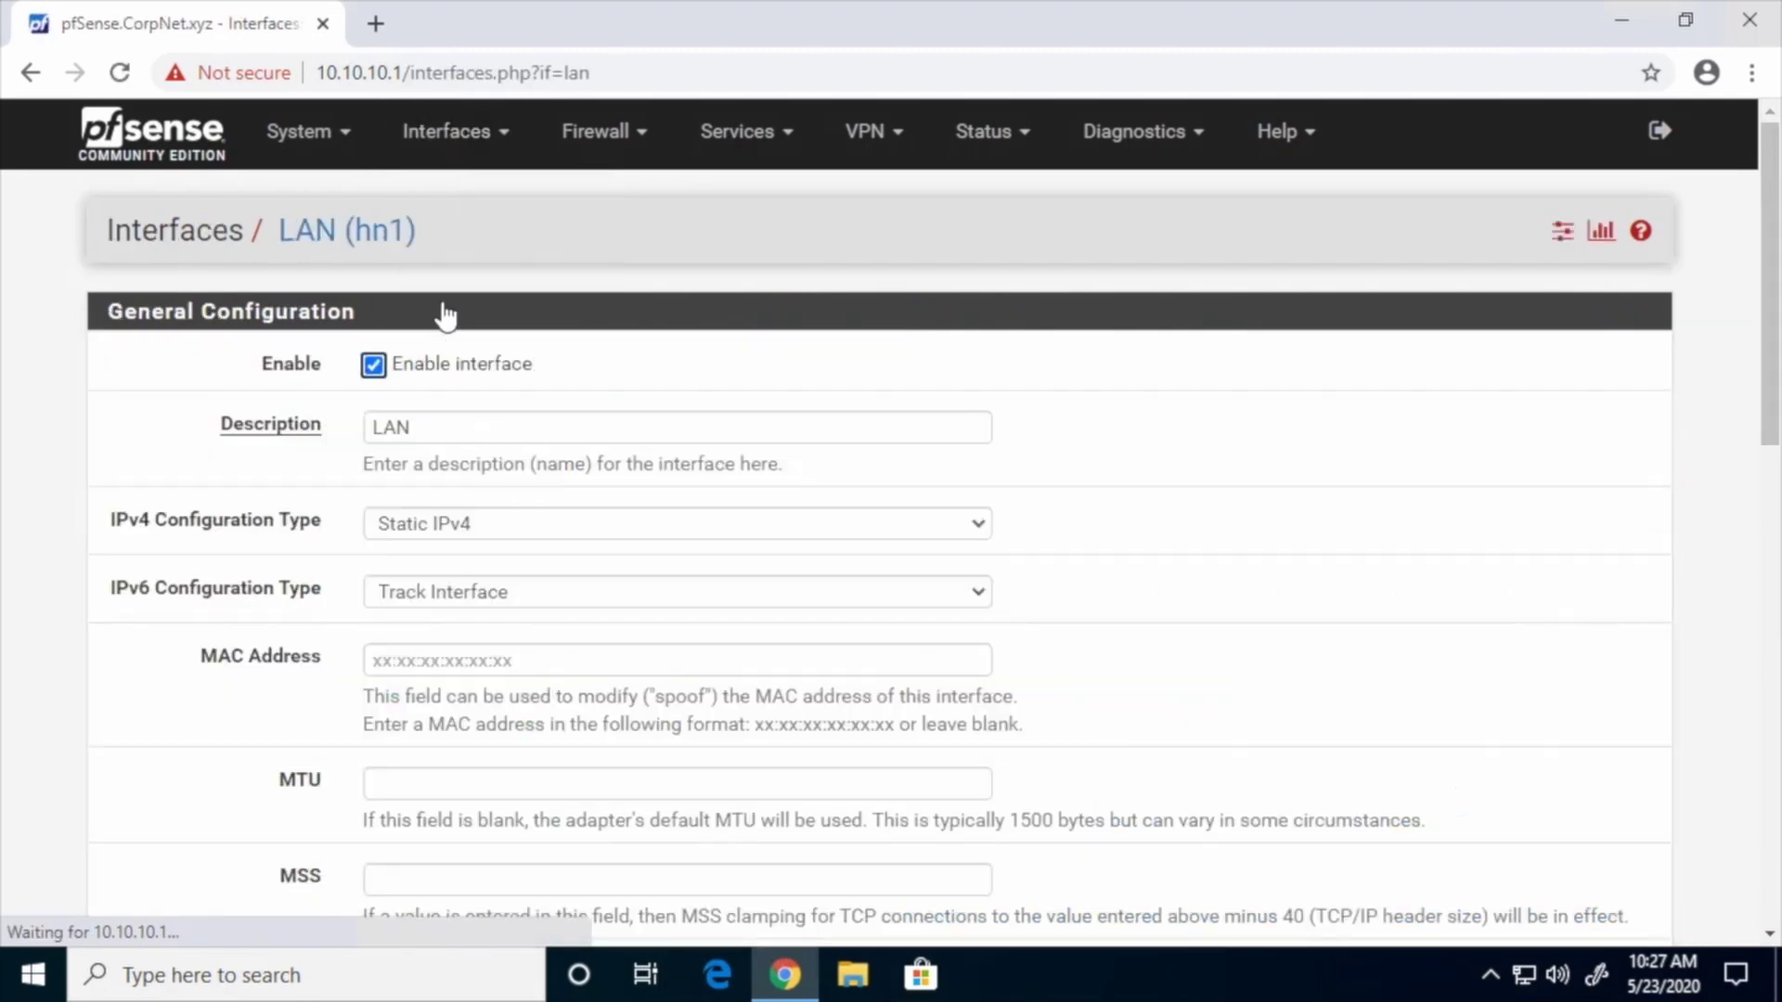
pyautogui.scroll(-3, 1416, 622)
pyautogui.scroll(-3, 1416, 620)
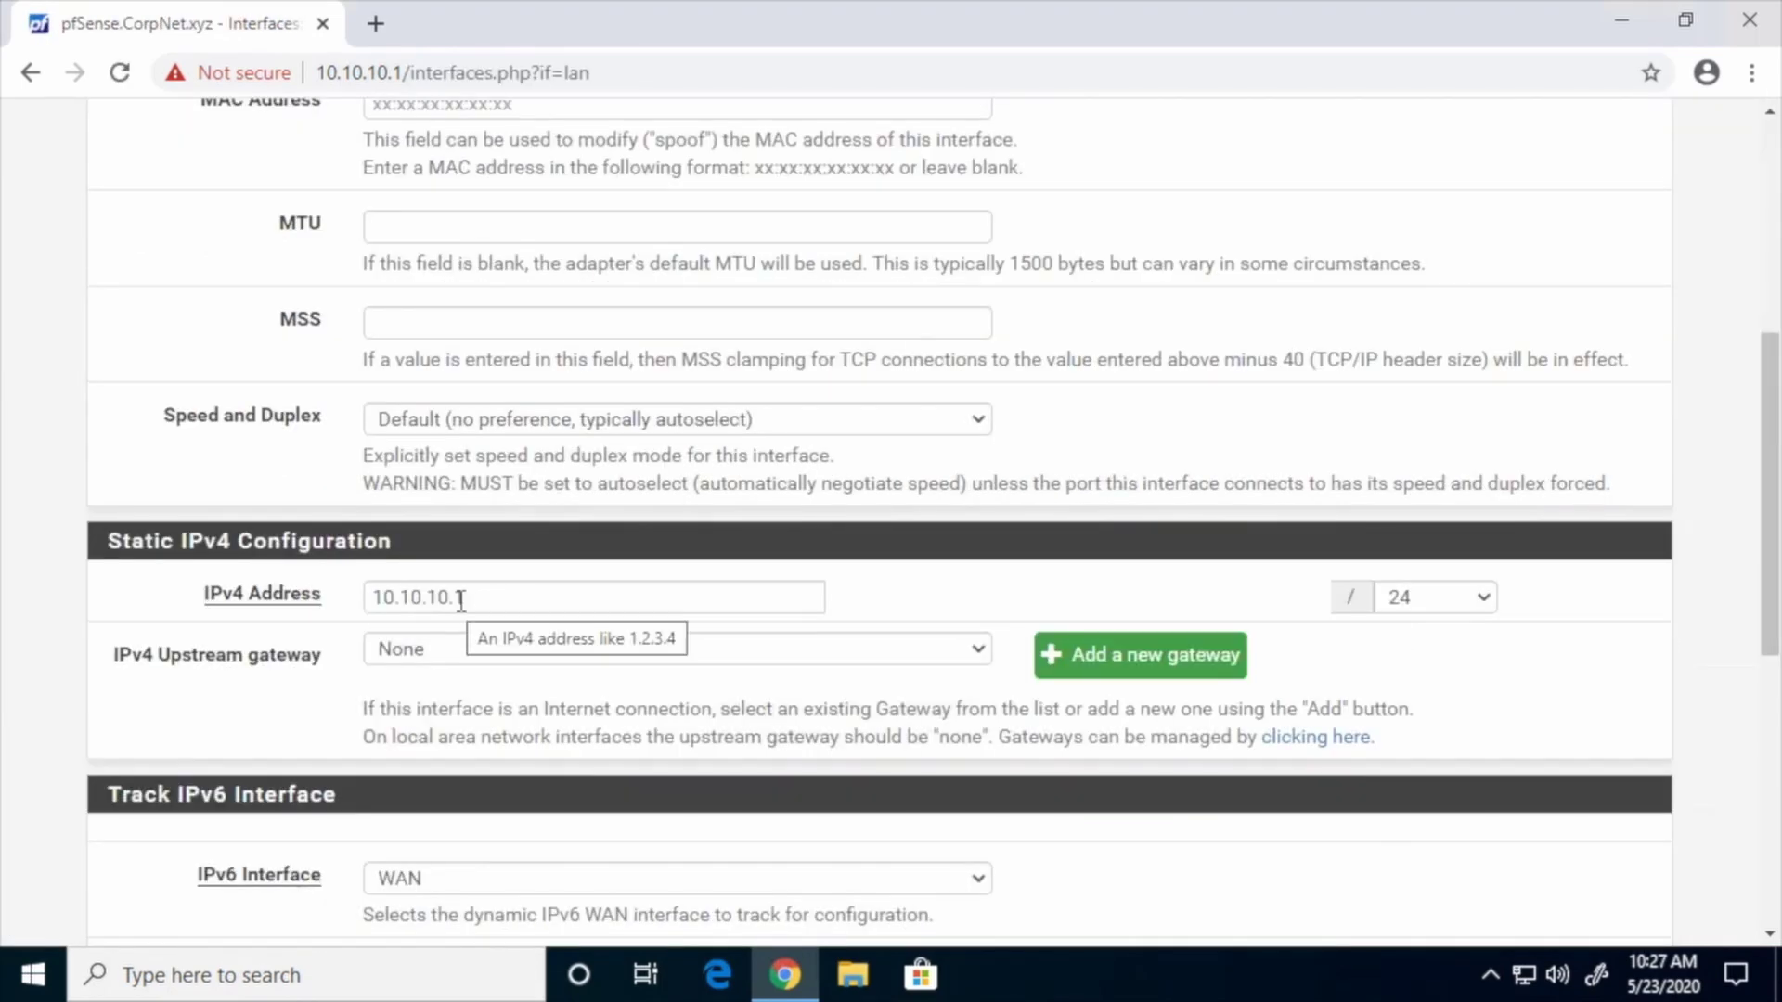
pyautogui.moveTo(1768, 453); pyautogui.dragTo(1744, 246)
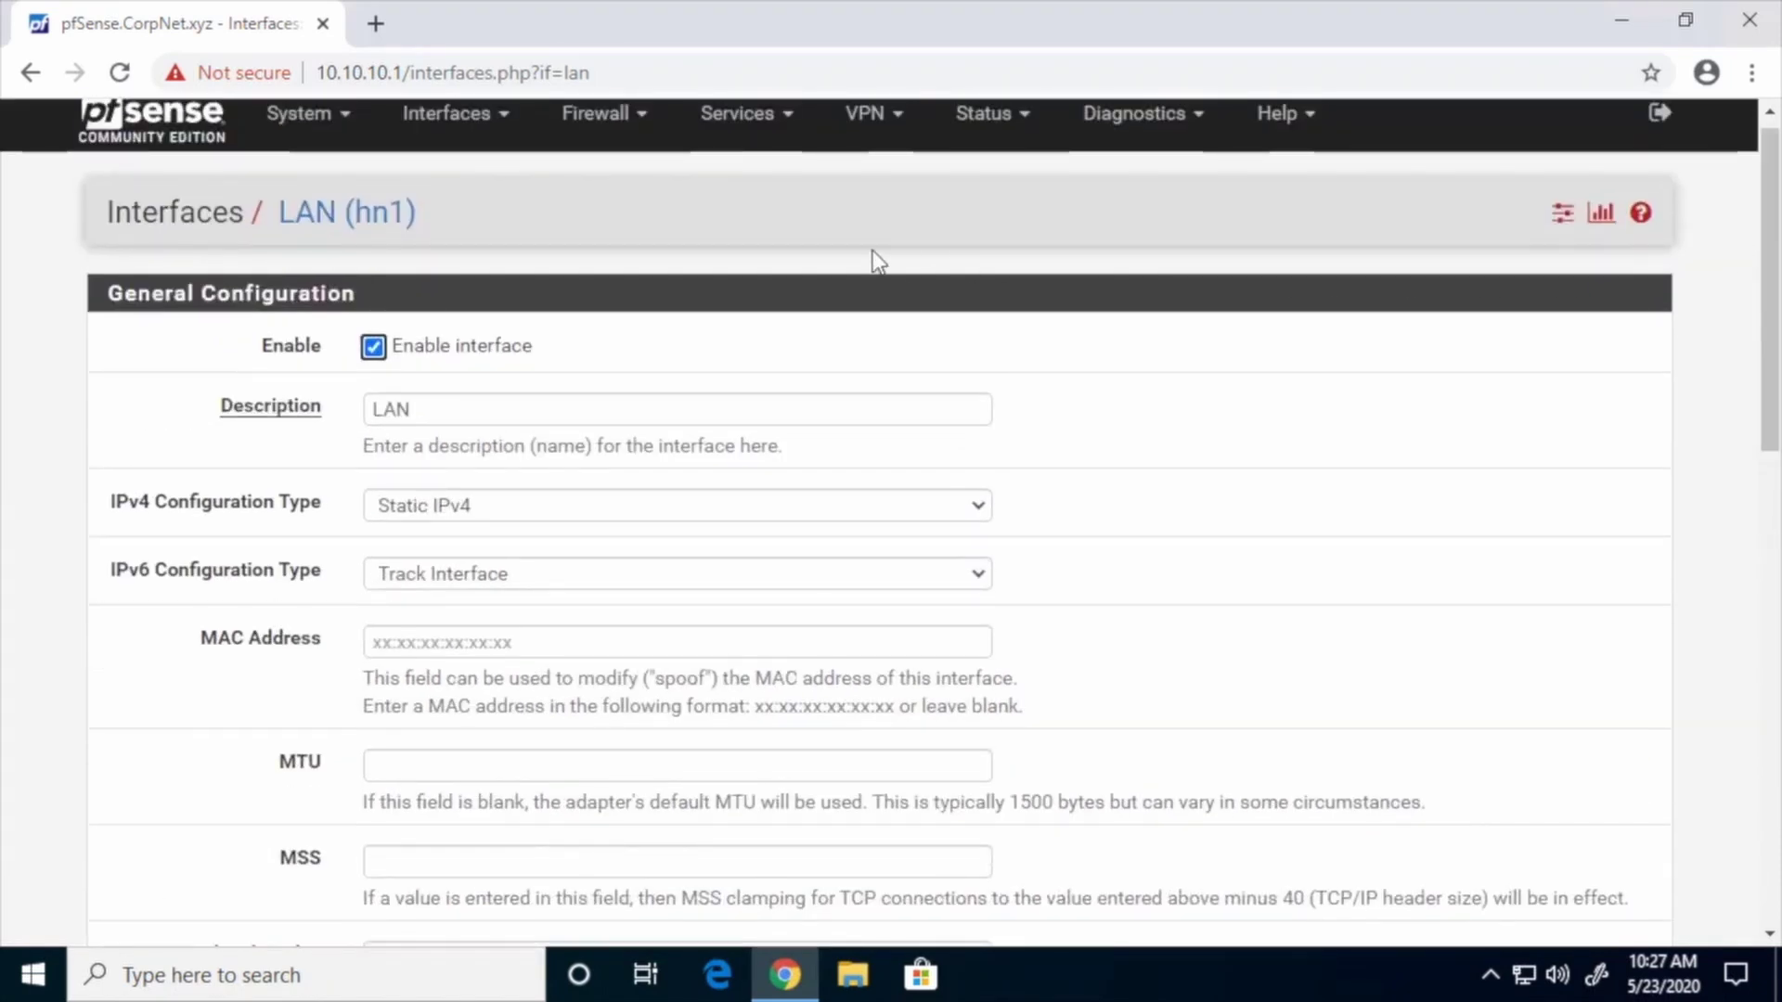
# Set the WAN interface to Static IPv4 with address 192.168.25.254/24
pyautogui.click(496, 125)
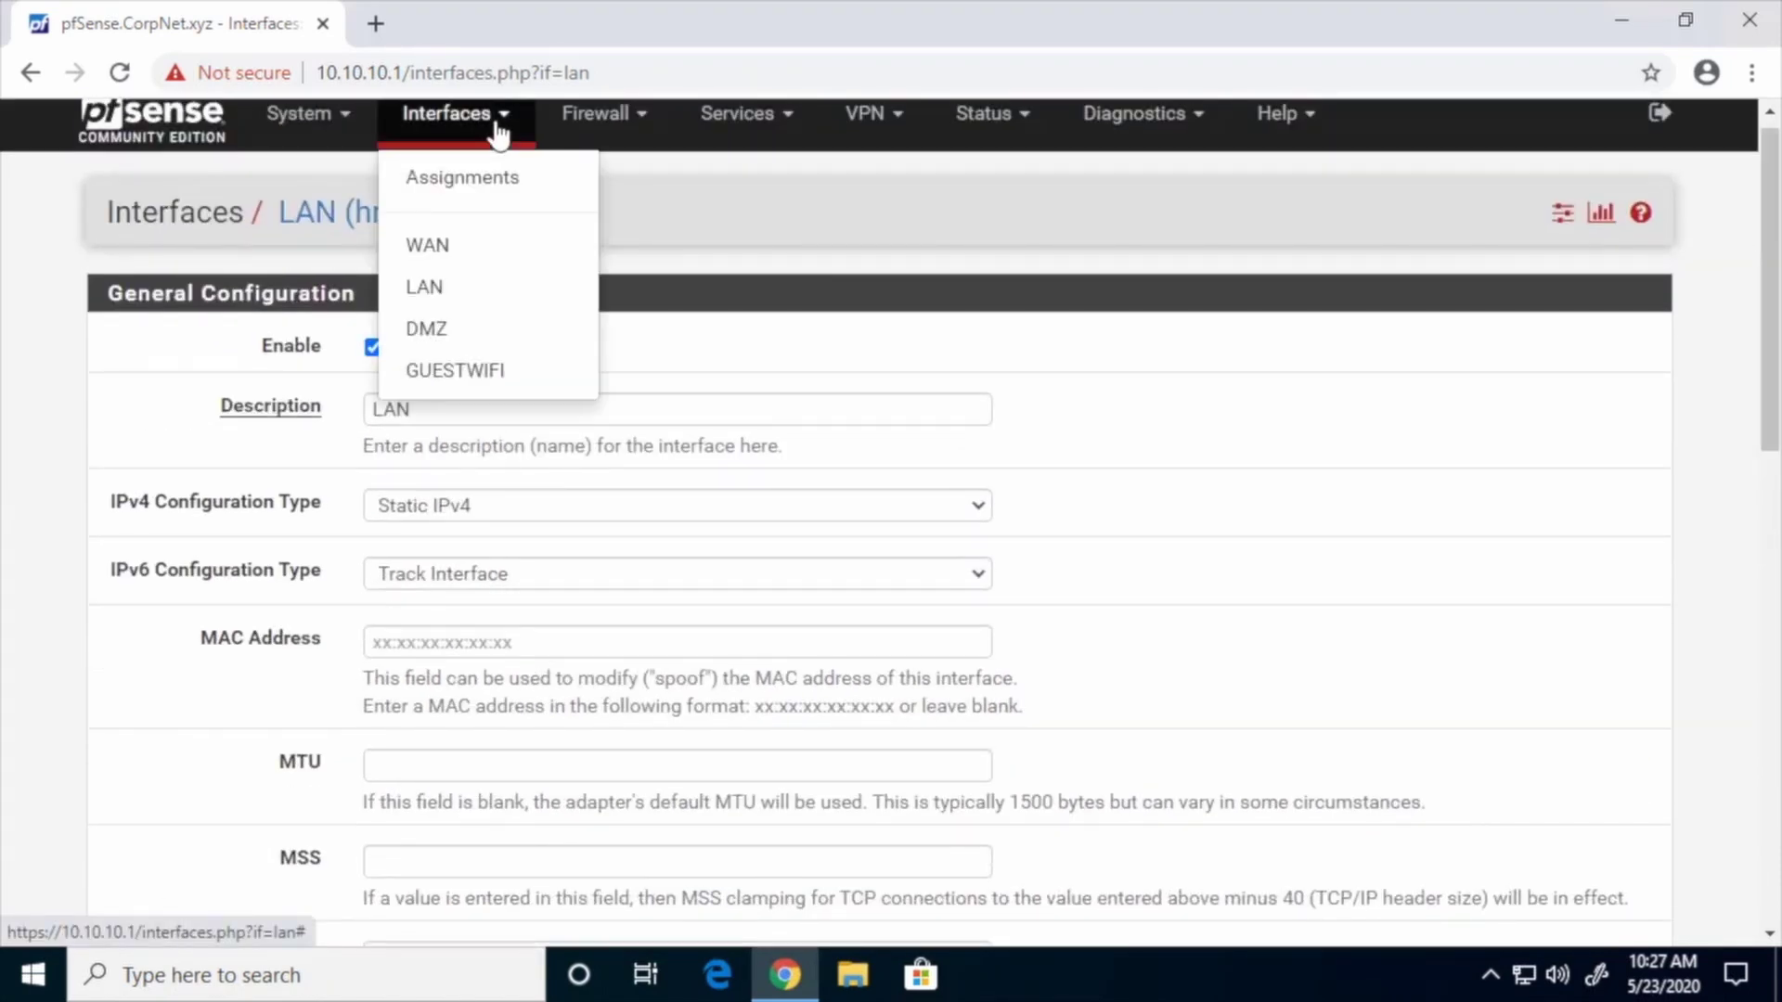
pyautogui.click(429, 247)
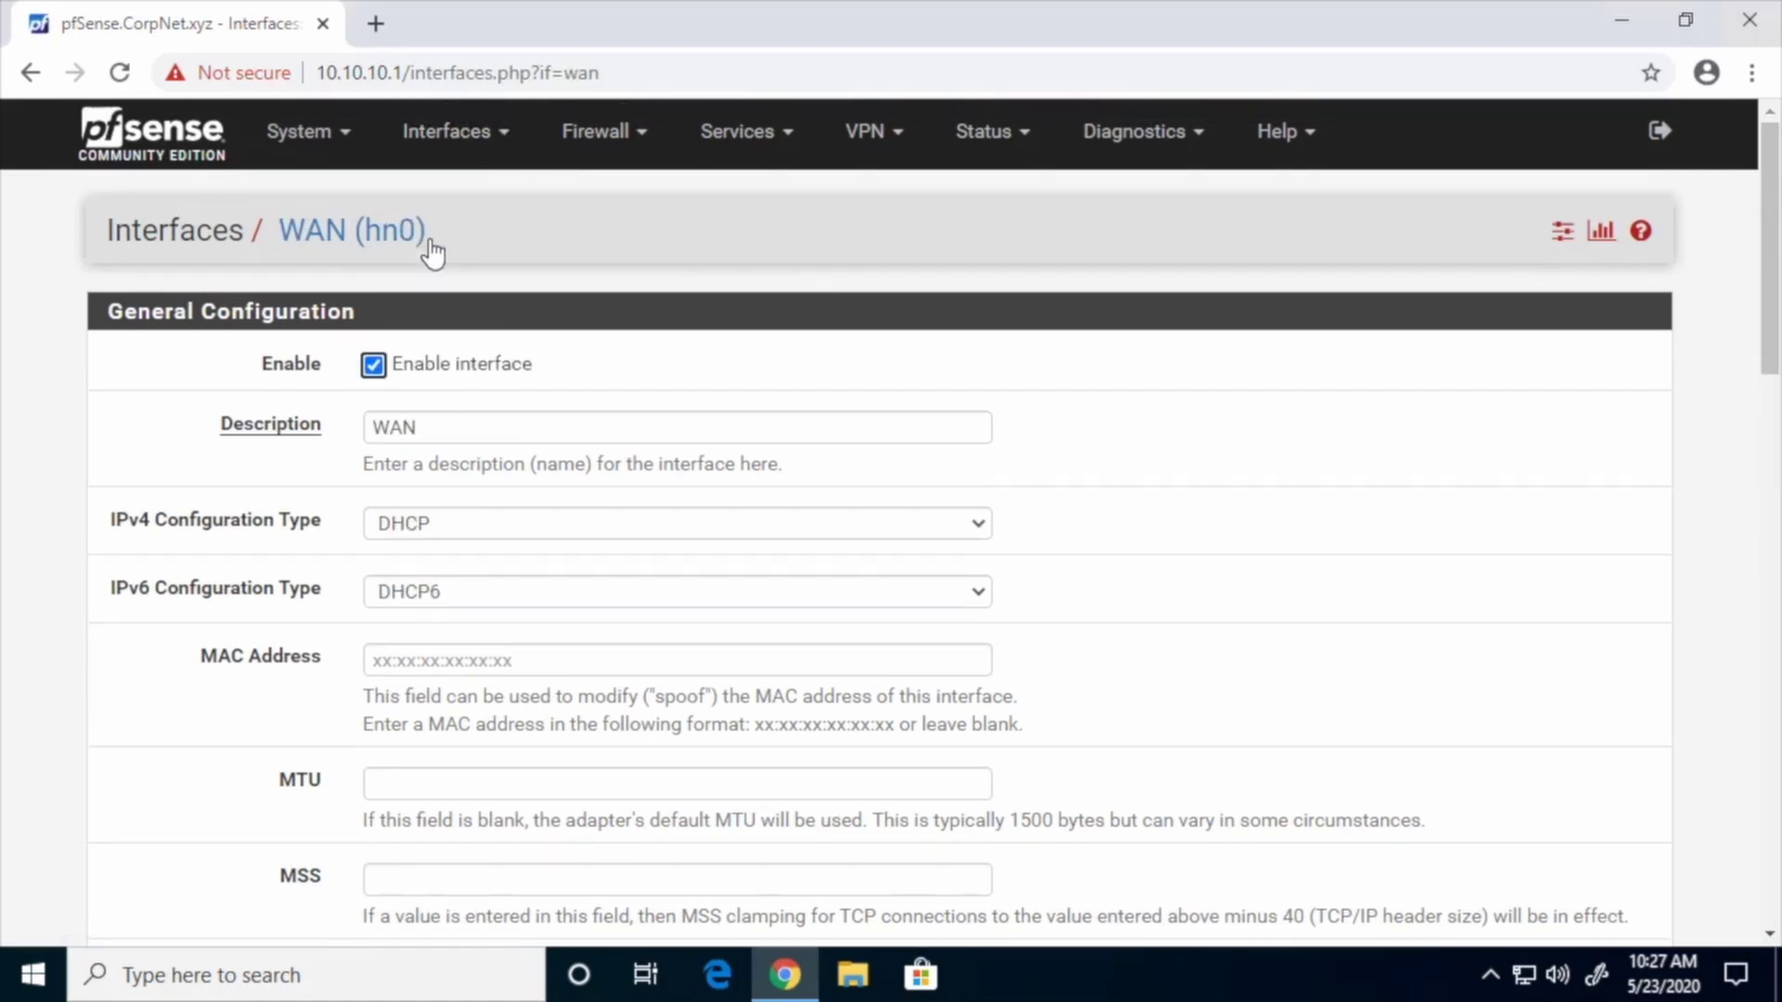
pyautogui.click(440, 527)
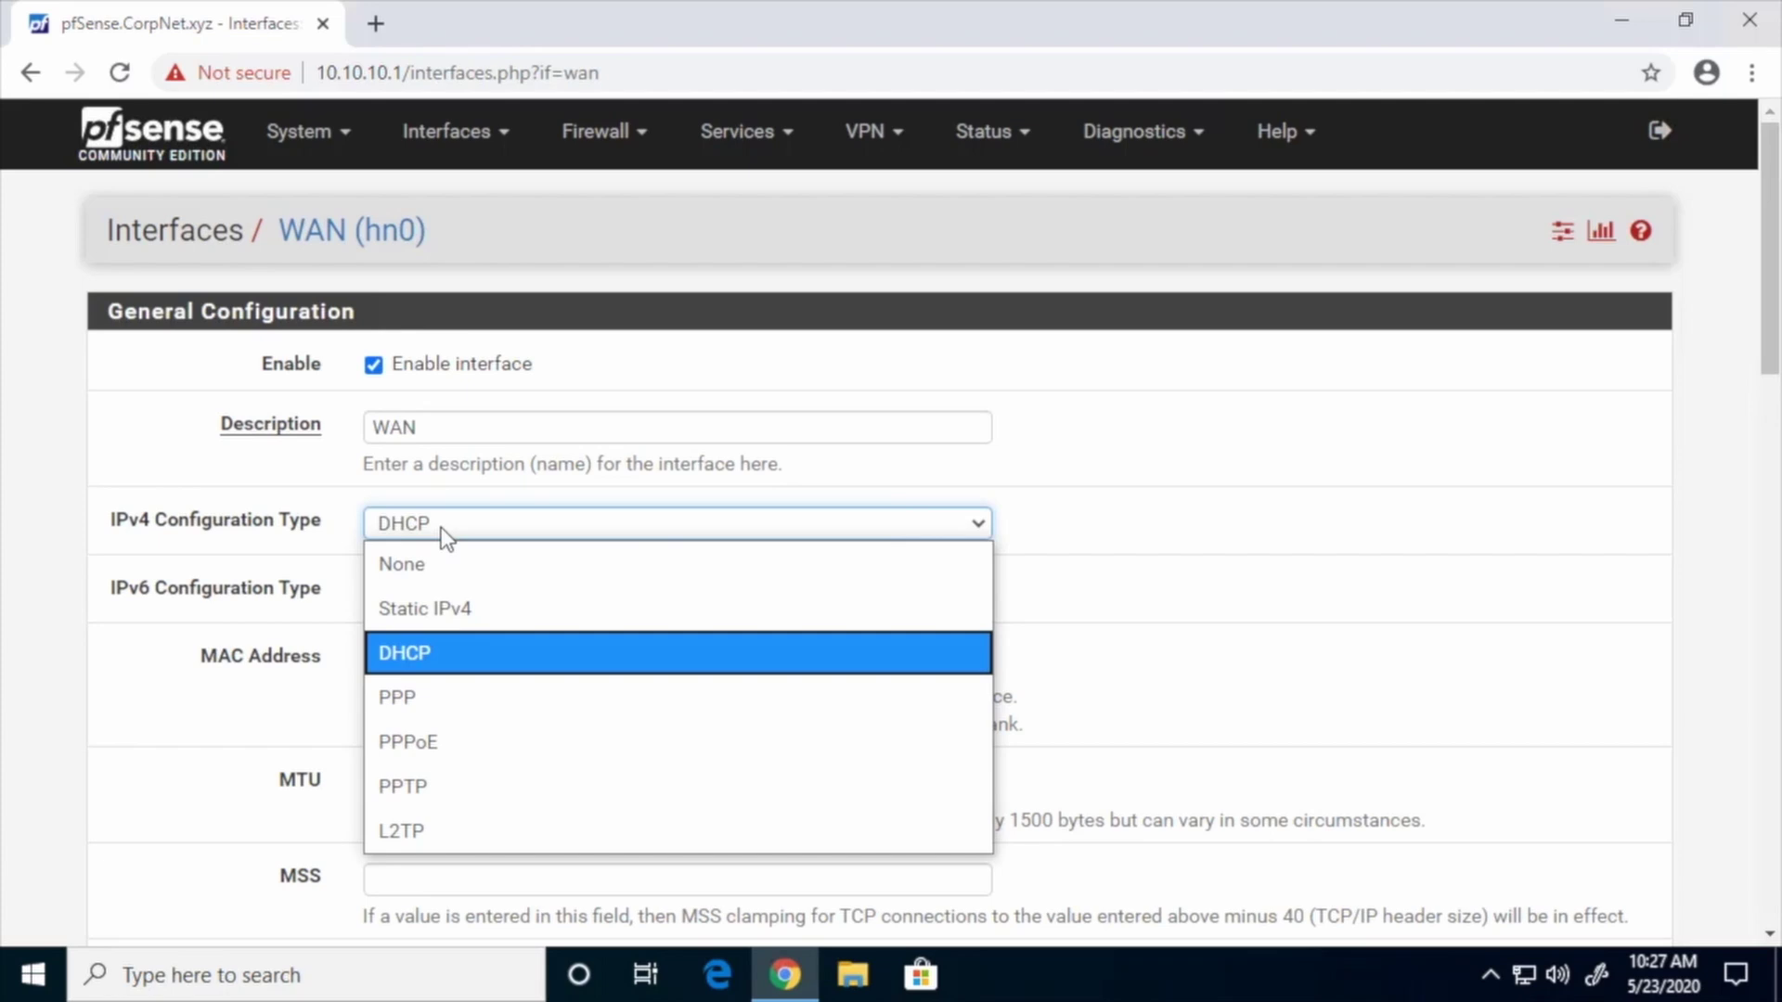
pyautogui.click(452, 612)
pyautogui.moveTo(1771, 399); pyautogui.dragTo(1771, 627)
pyautogui.click(541, 453)
pyautogui.write('192.168')
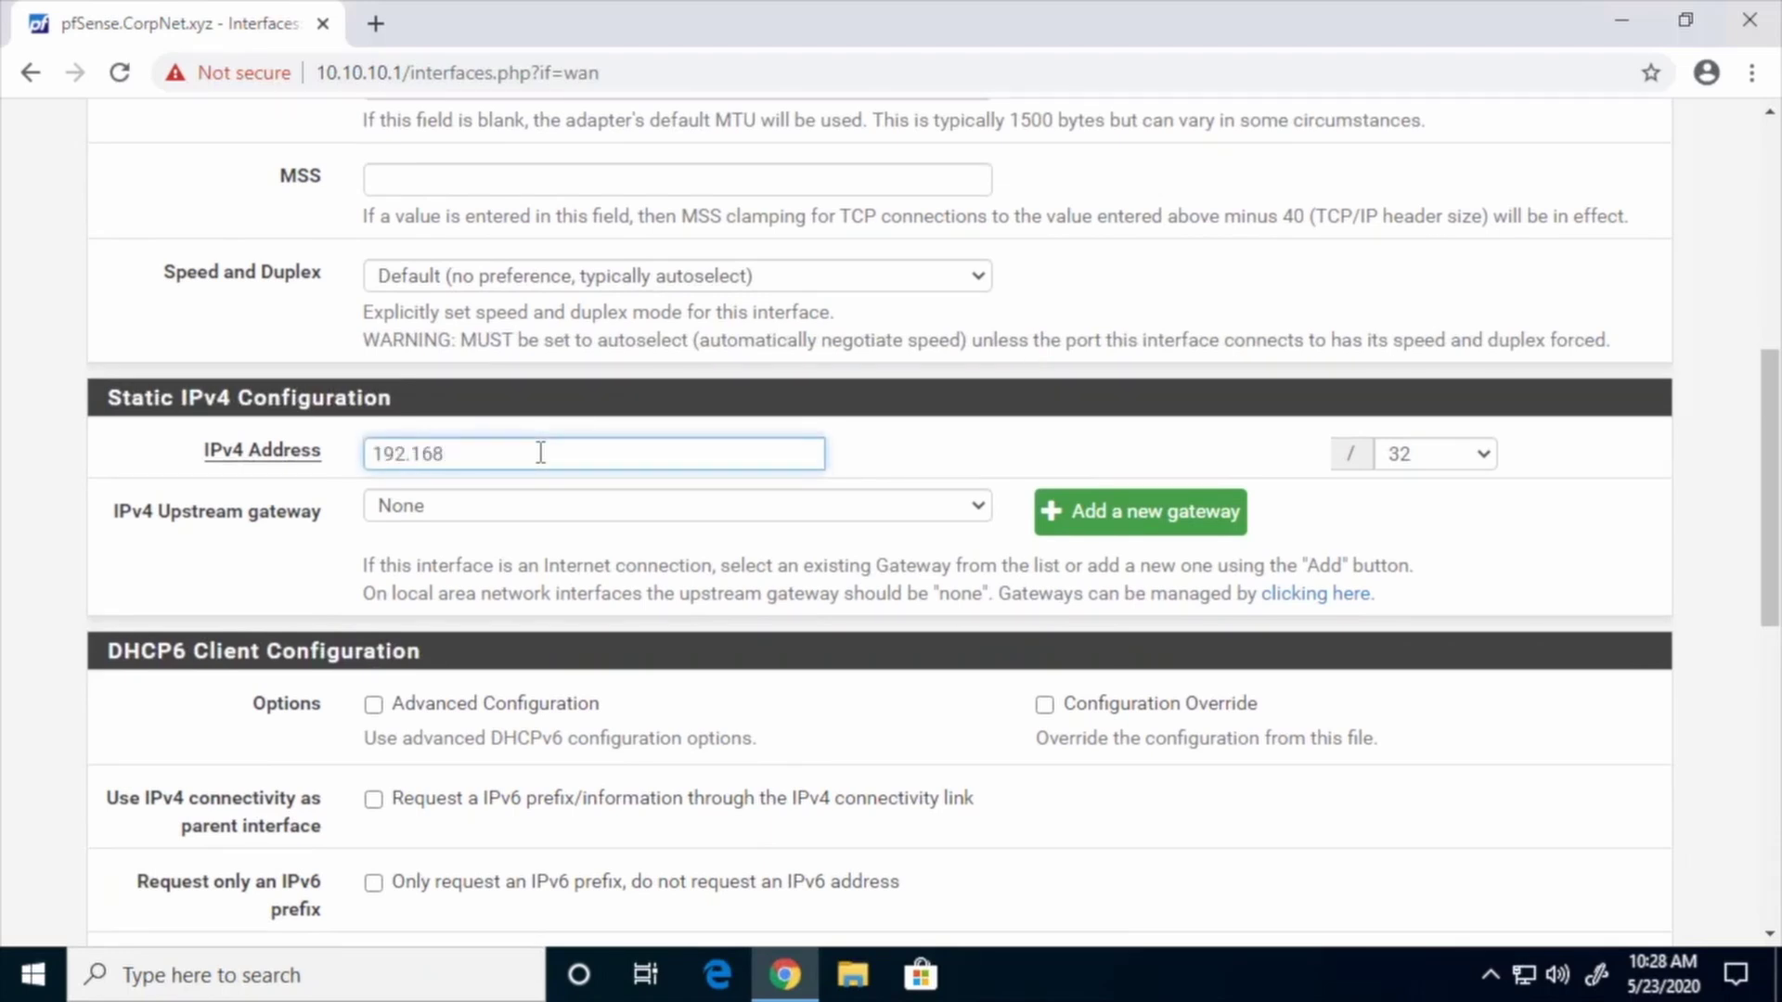
pyautogui.write('.25.254')
pyautogui.click(1485, 458)
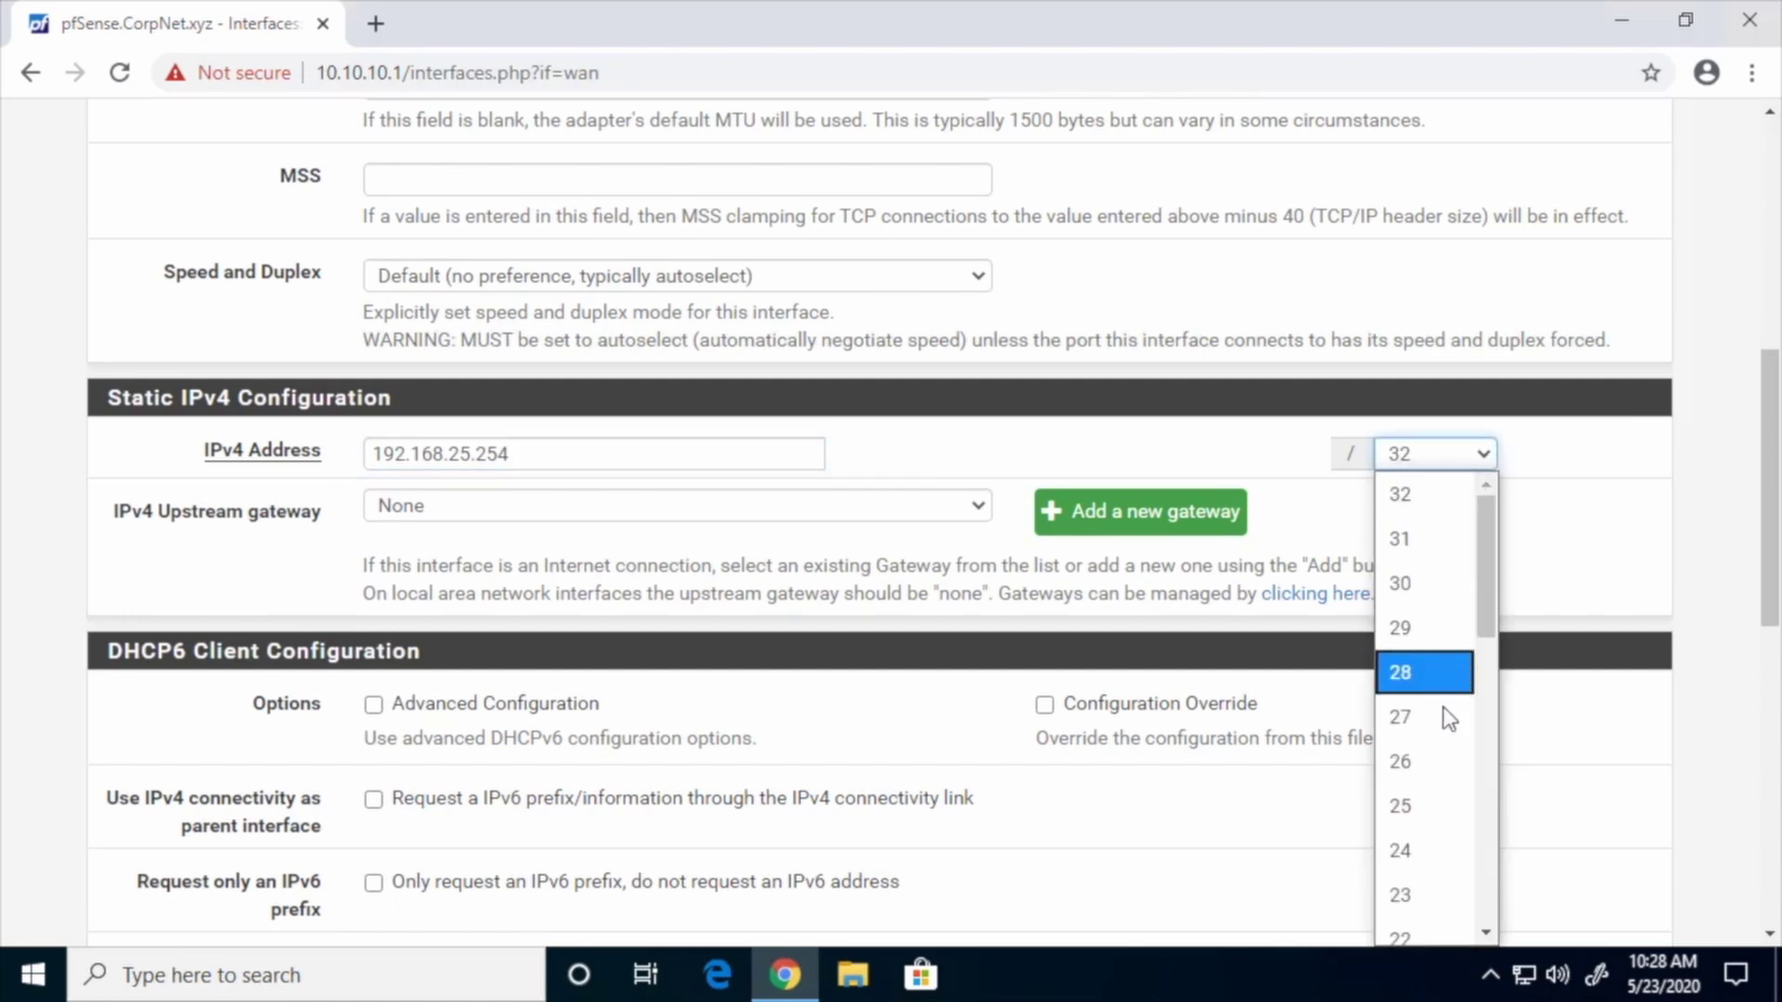
pyautogui.click(1422, 850)
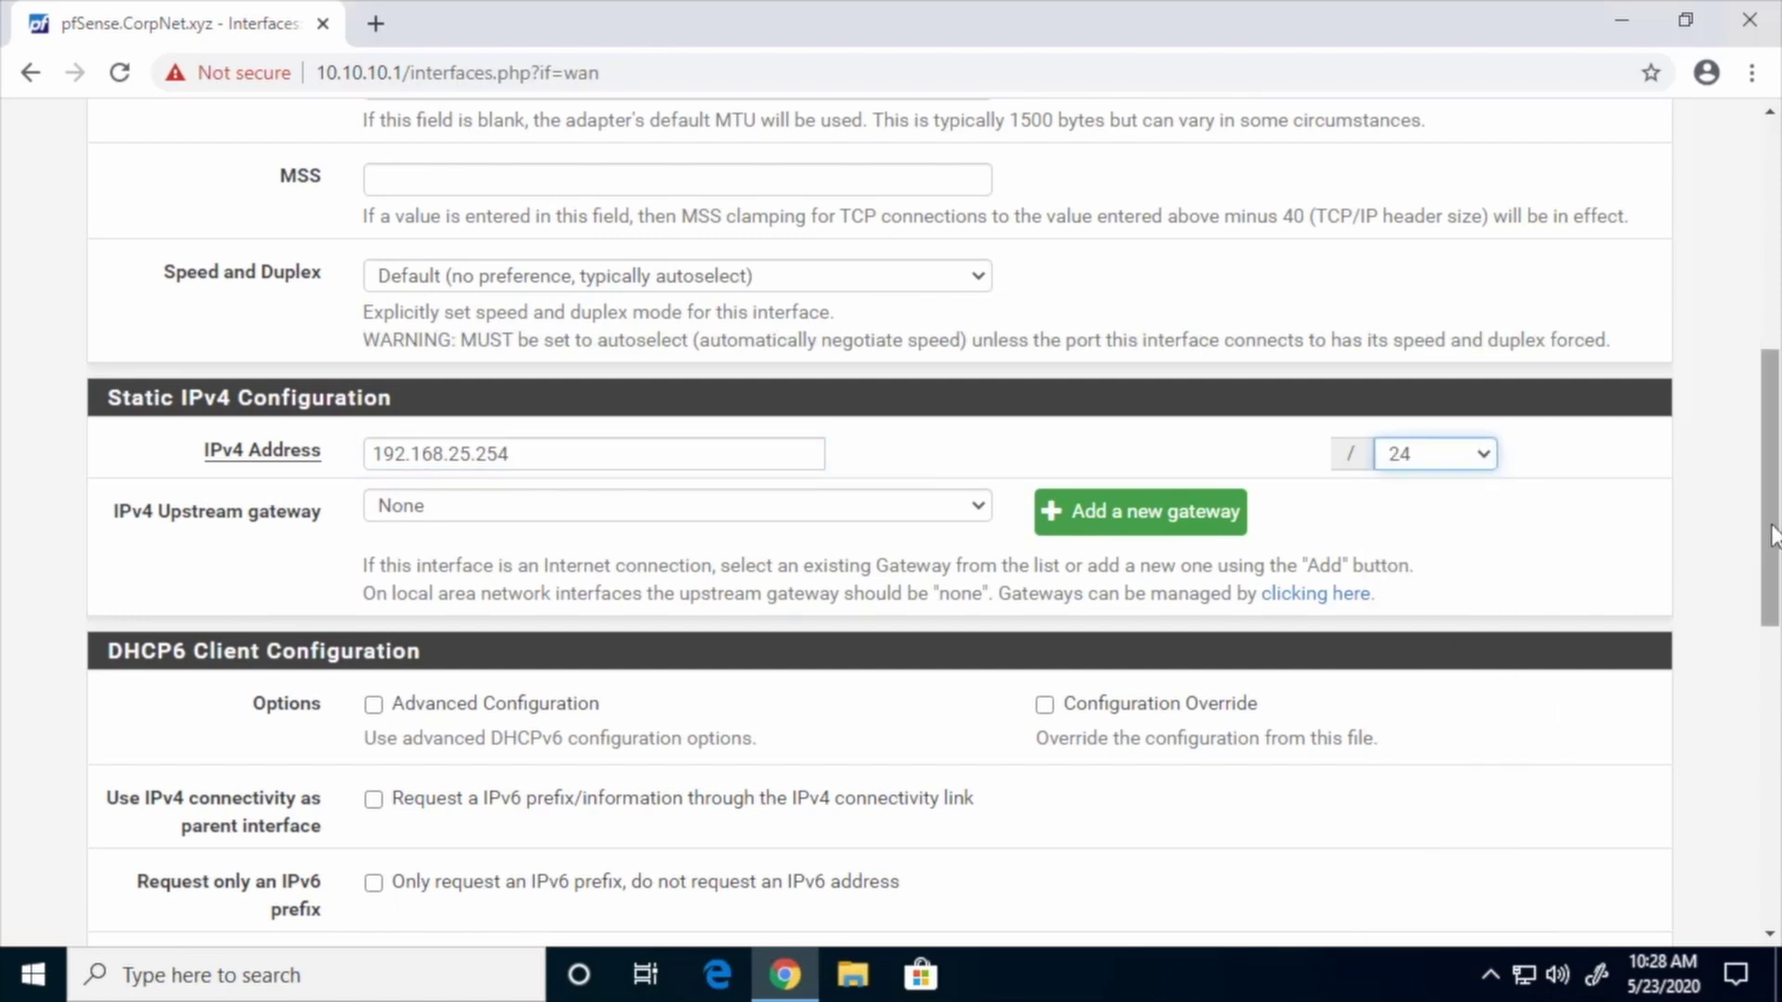
# Save and apply the WAN changes, then dismiss the success message
pyautogui.scroll(-5, 1772, 535)
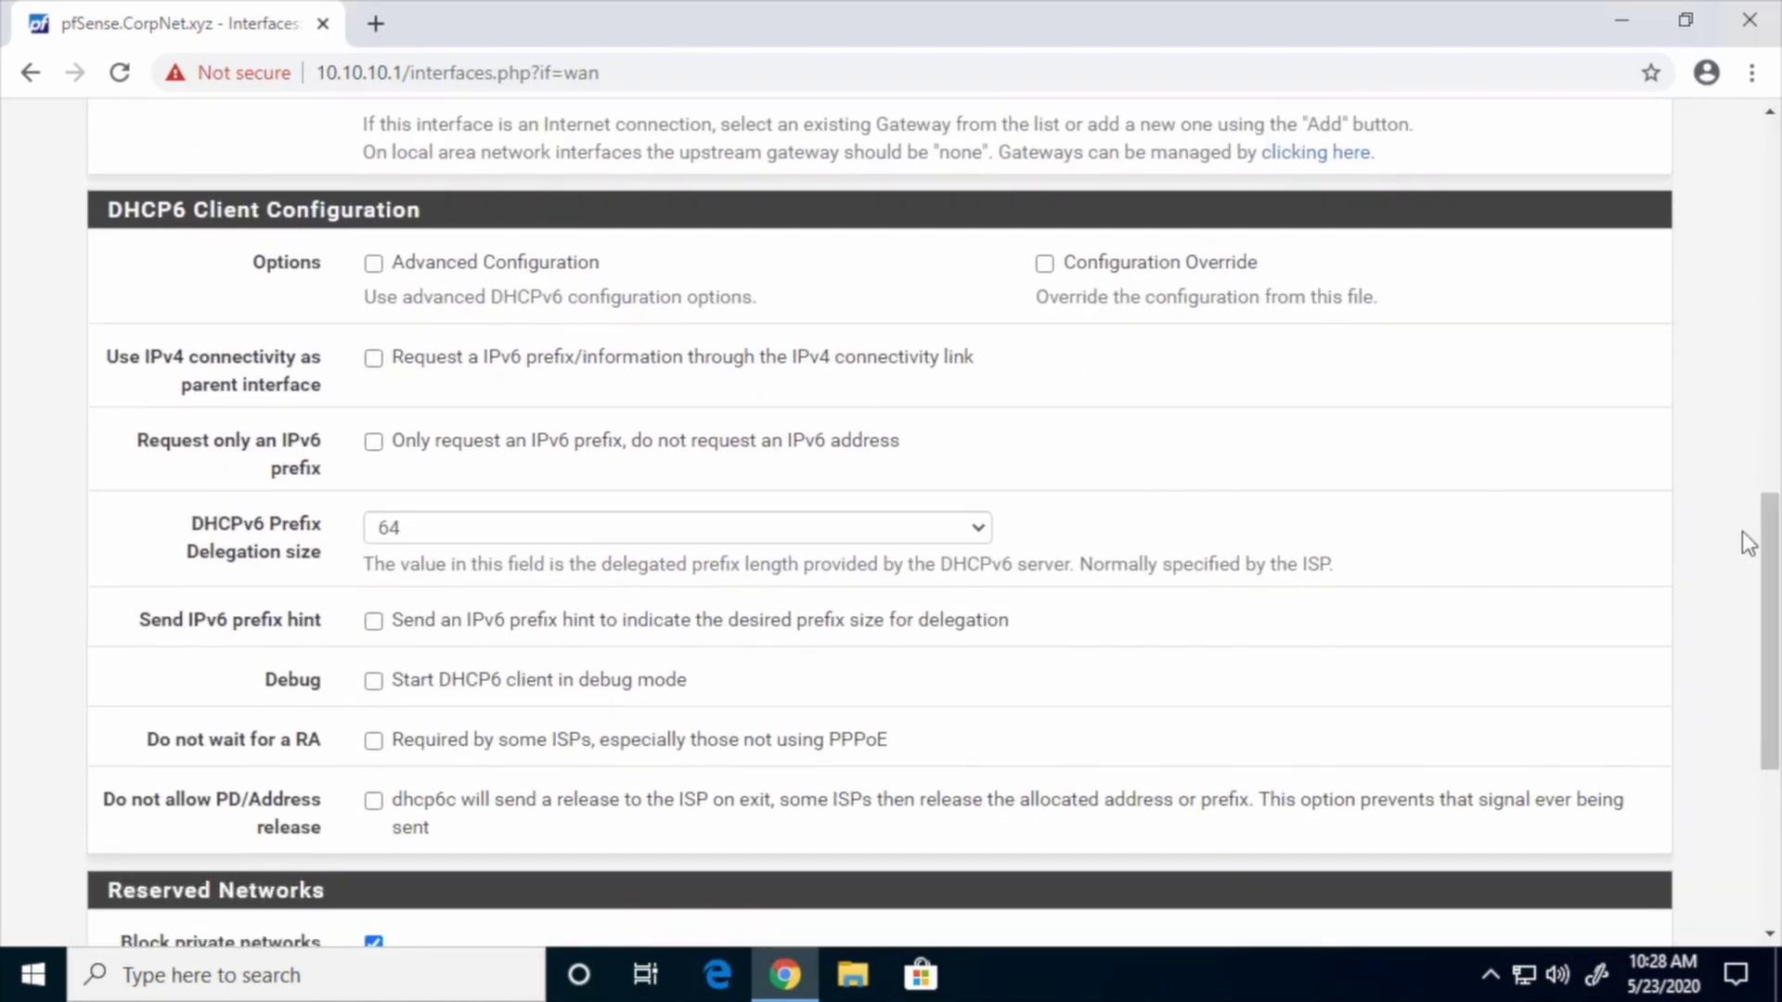
pyautogui.scroll(-1, 1773, 584)
pyautogui.scroll(-4, 1772, 587)
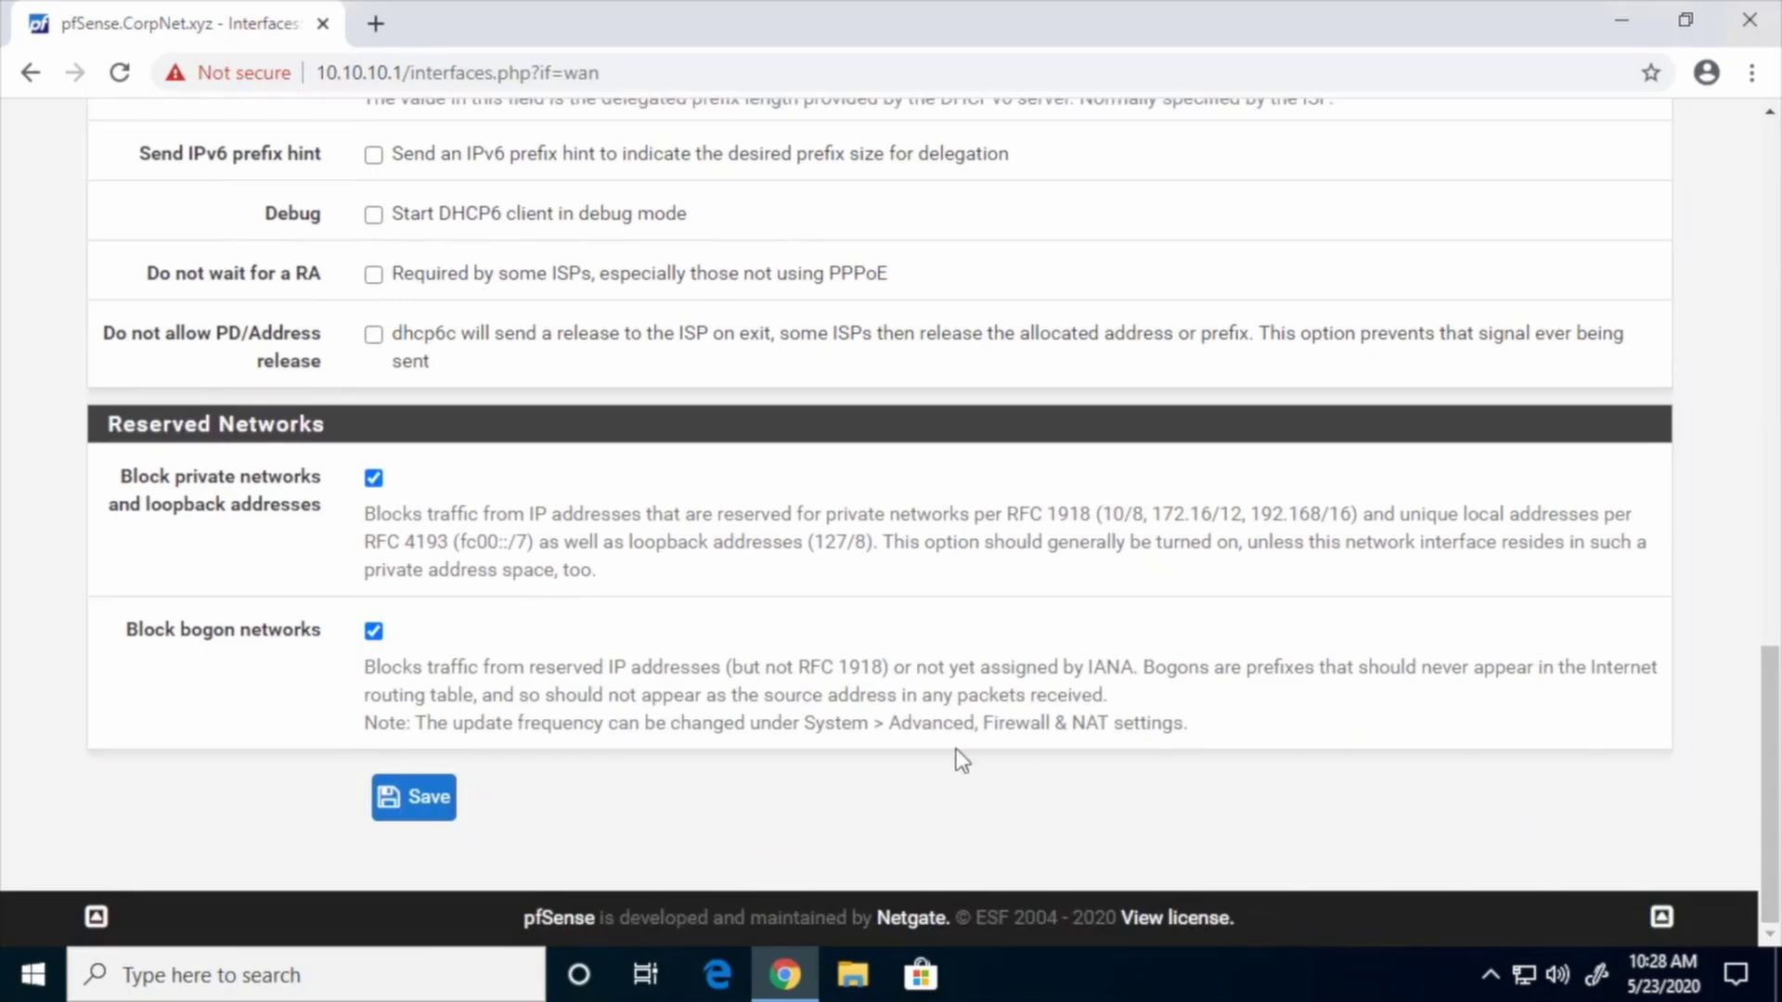
pyautogui.click(451, 798)
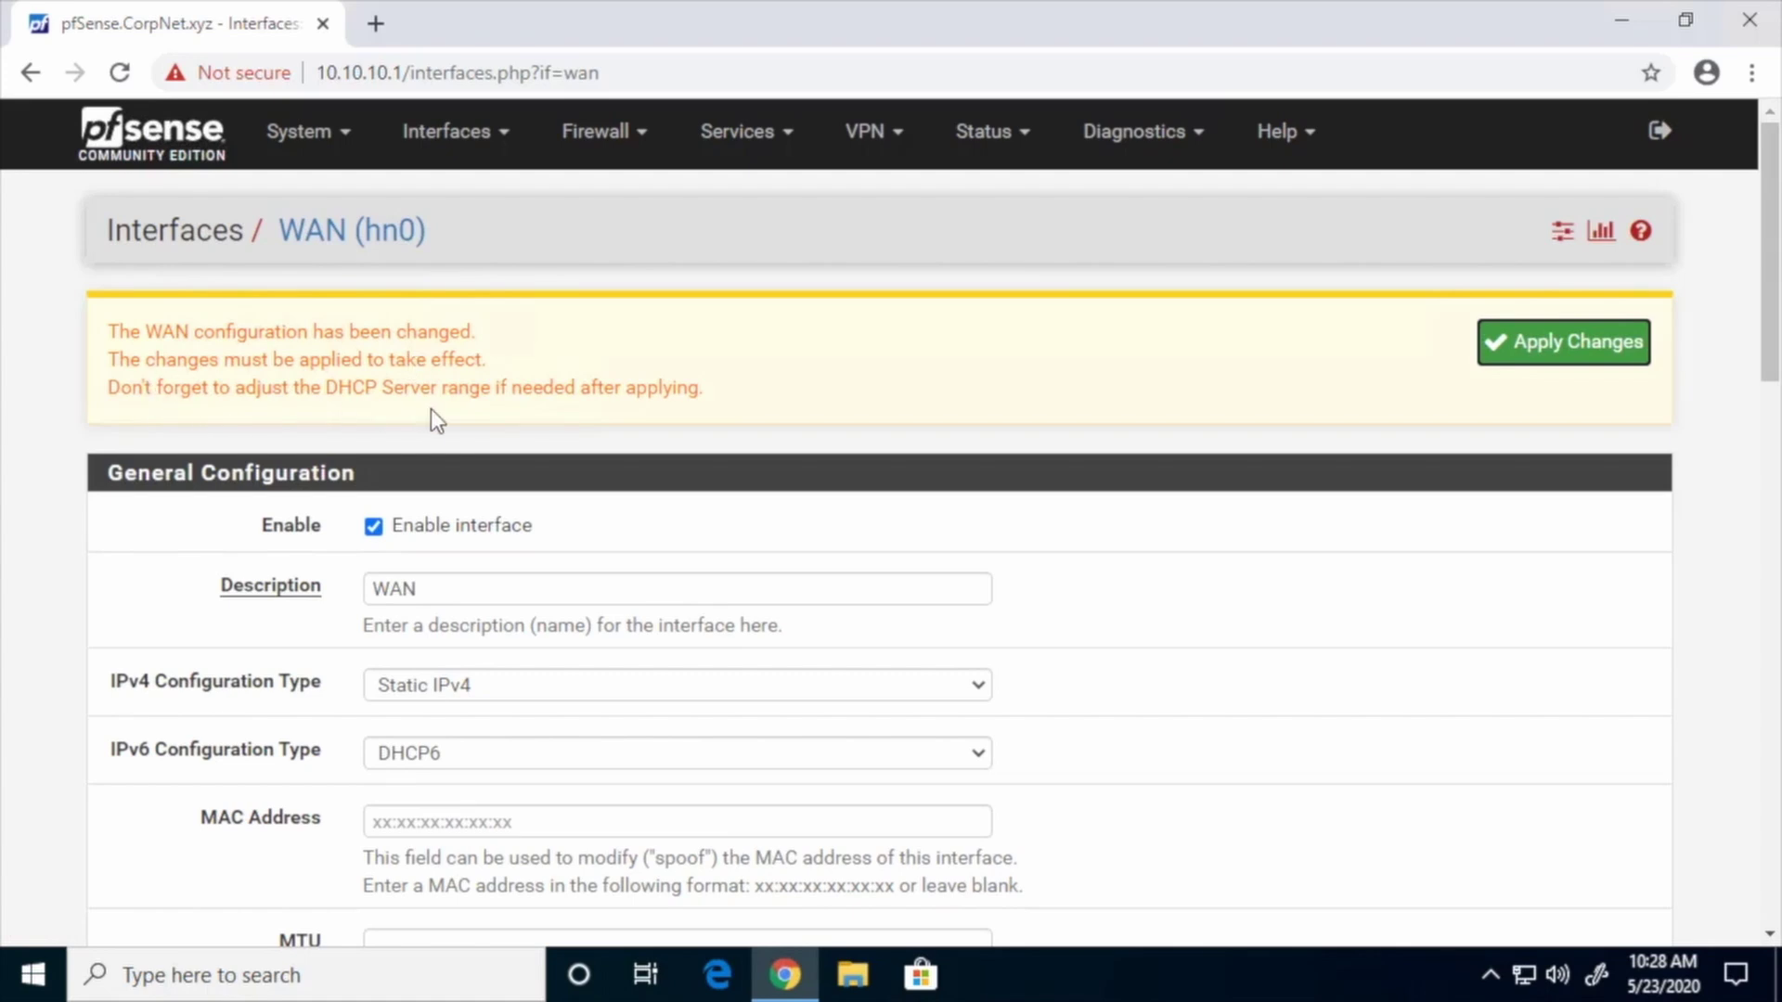
pyautogui.click(1540, 348)
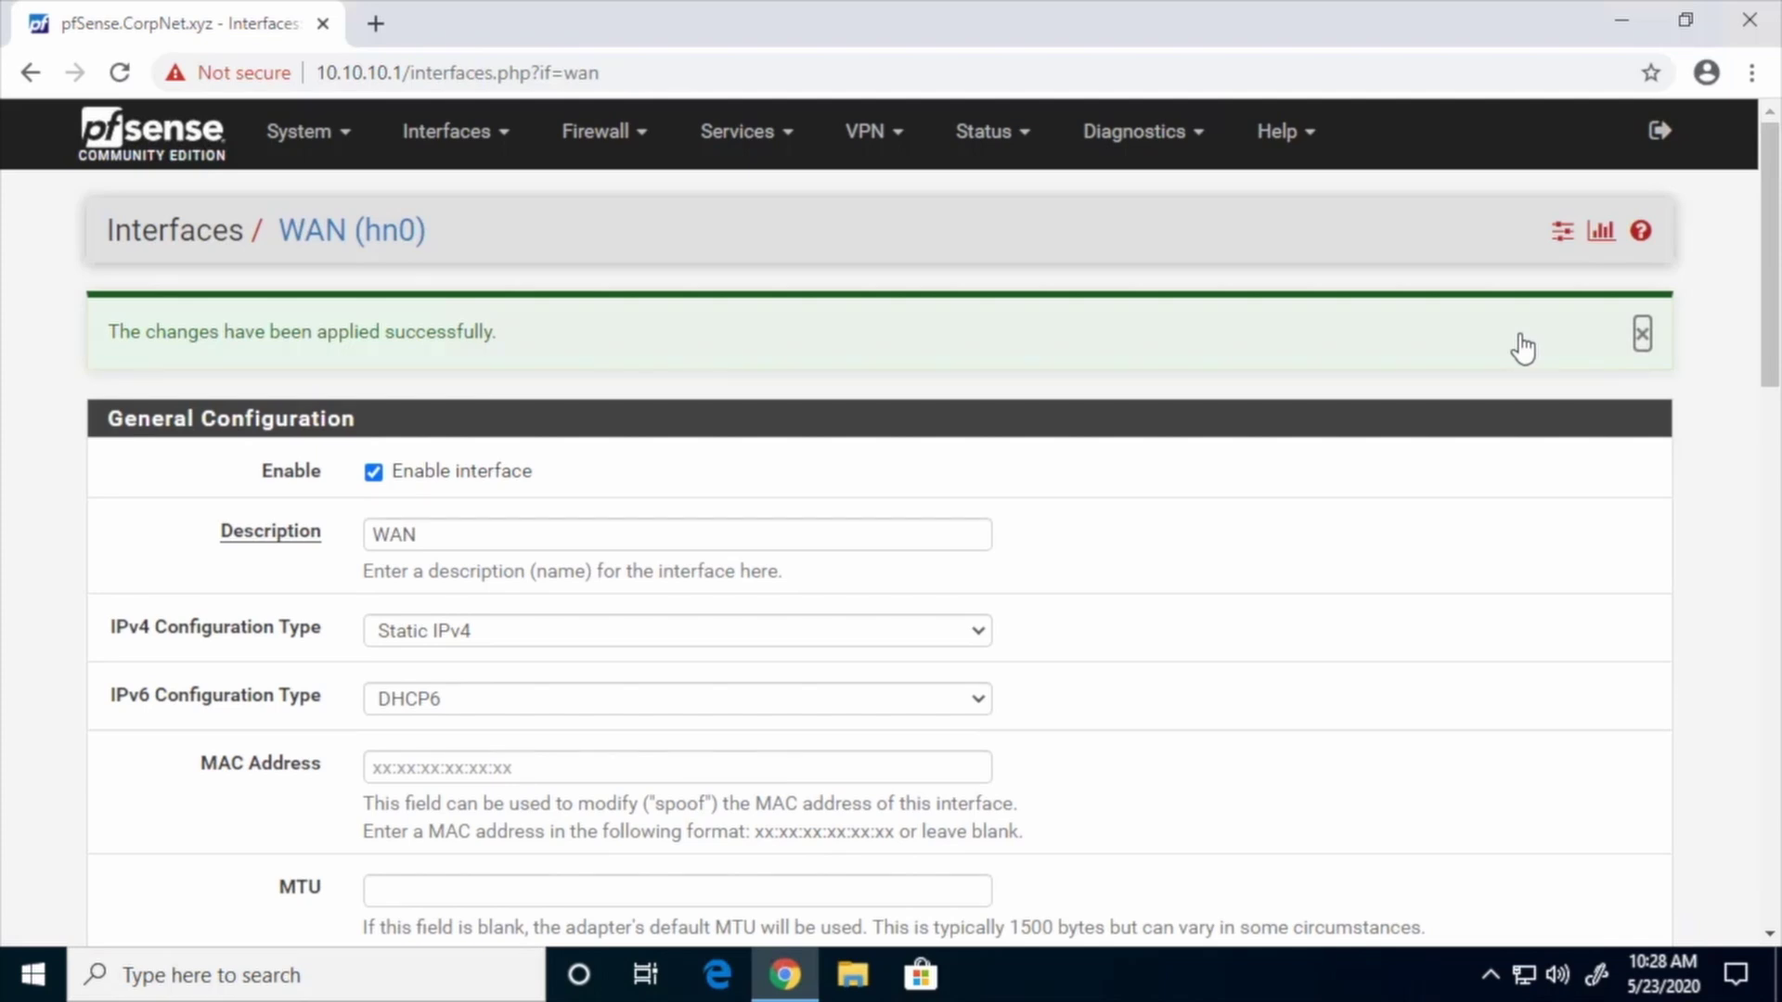
pyautogui.click(1642, 334)
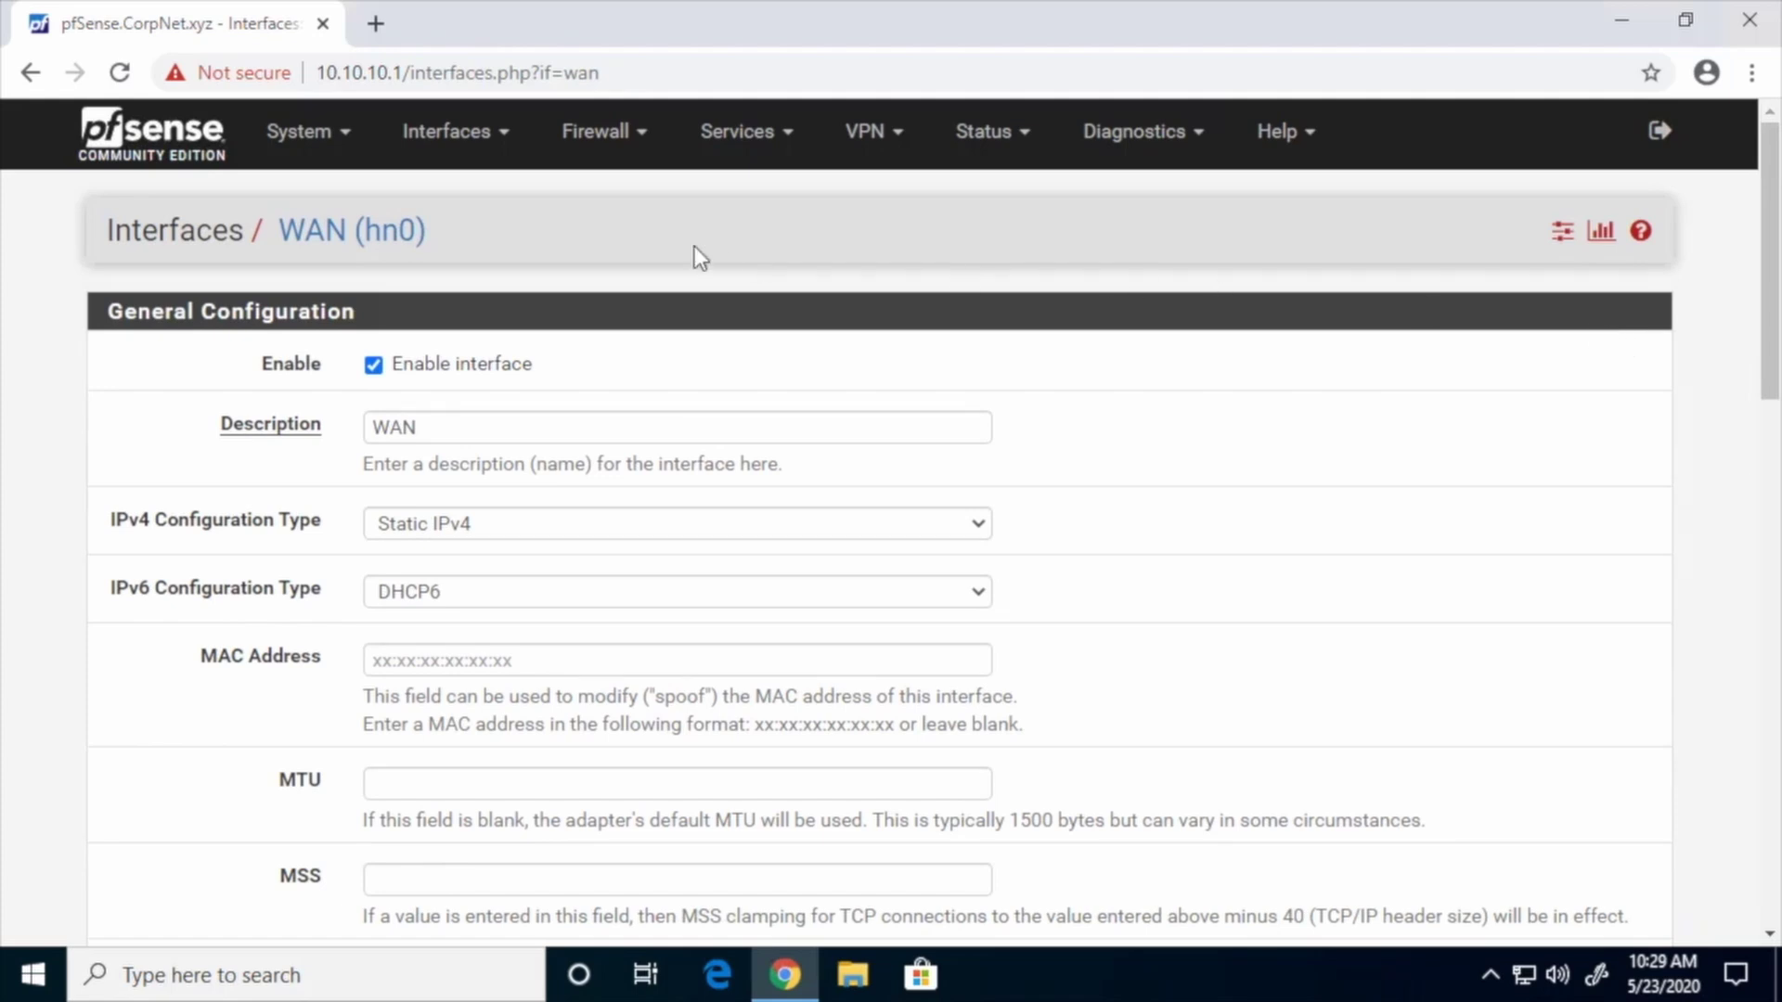
# Go to System > General Setup, showing hostname pfSense and domain CorpNet.xyz
pyautogui.click(325, 139)
pyautogui.click(332, 280)
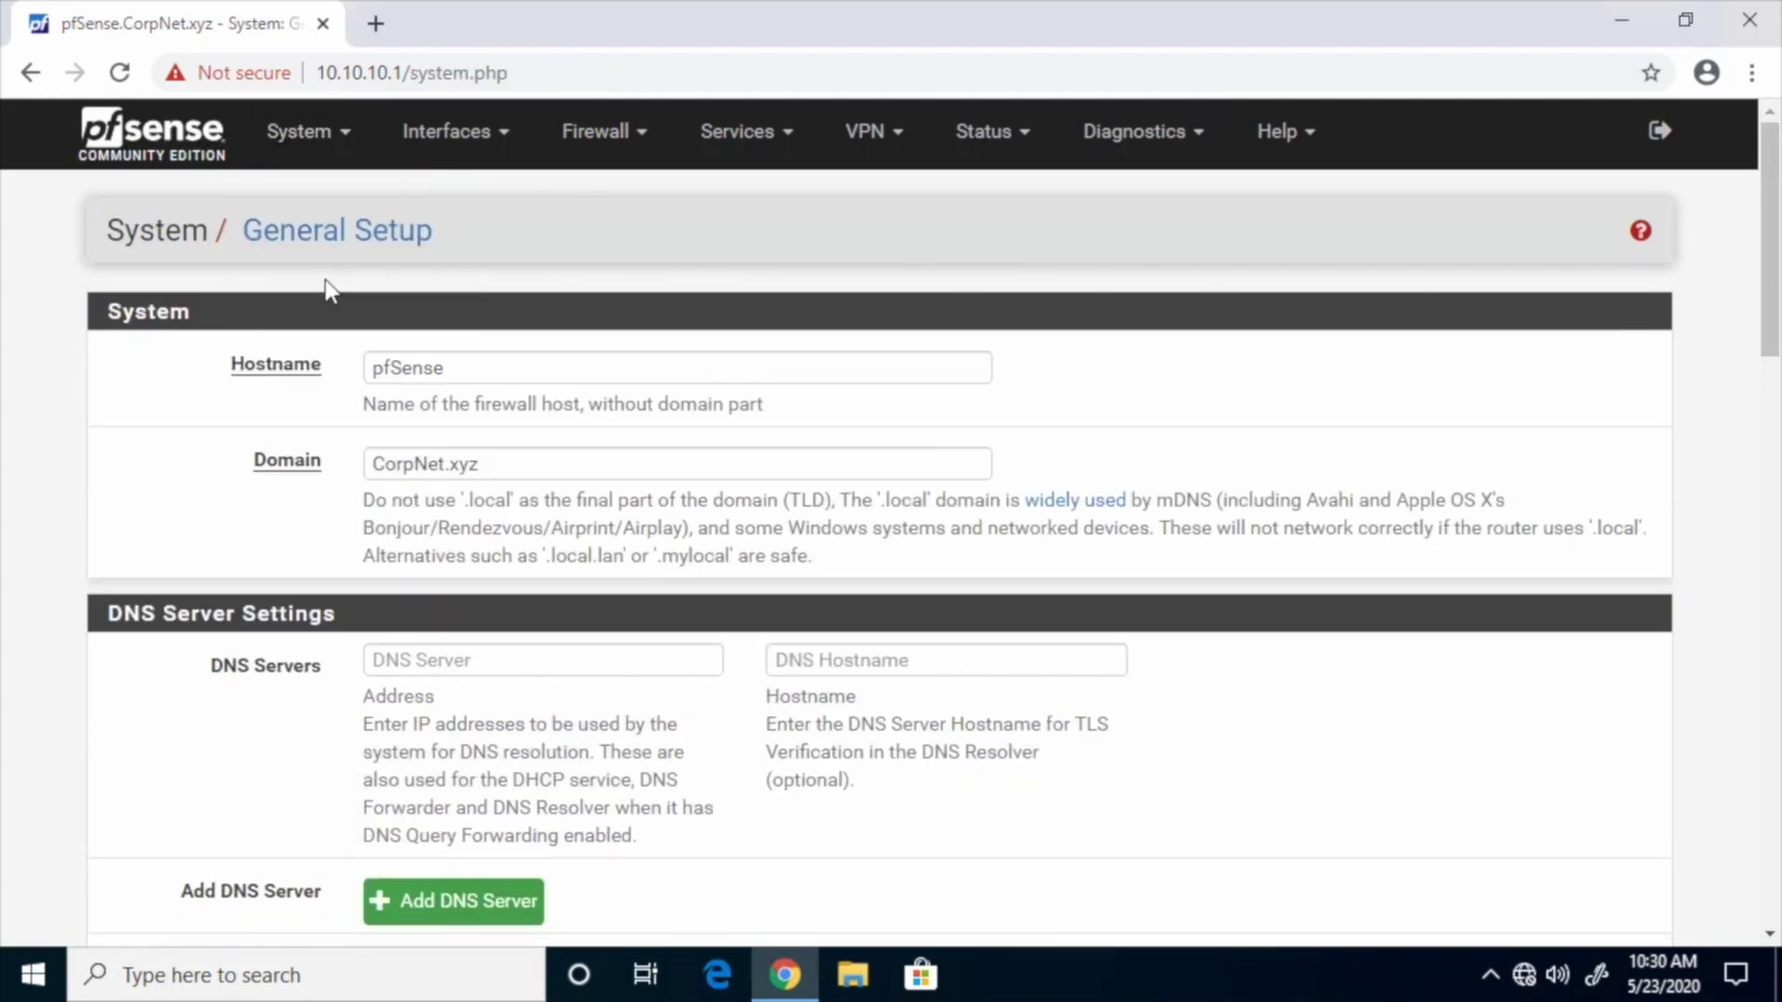
pyautogui.moveTo(1771, 308); pyautogui.dragTo(1769, 419)
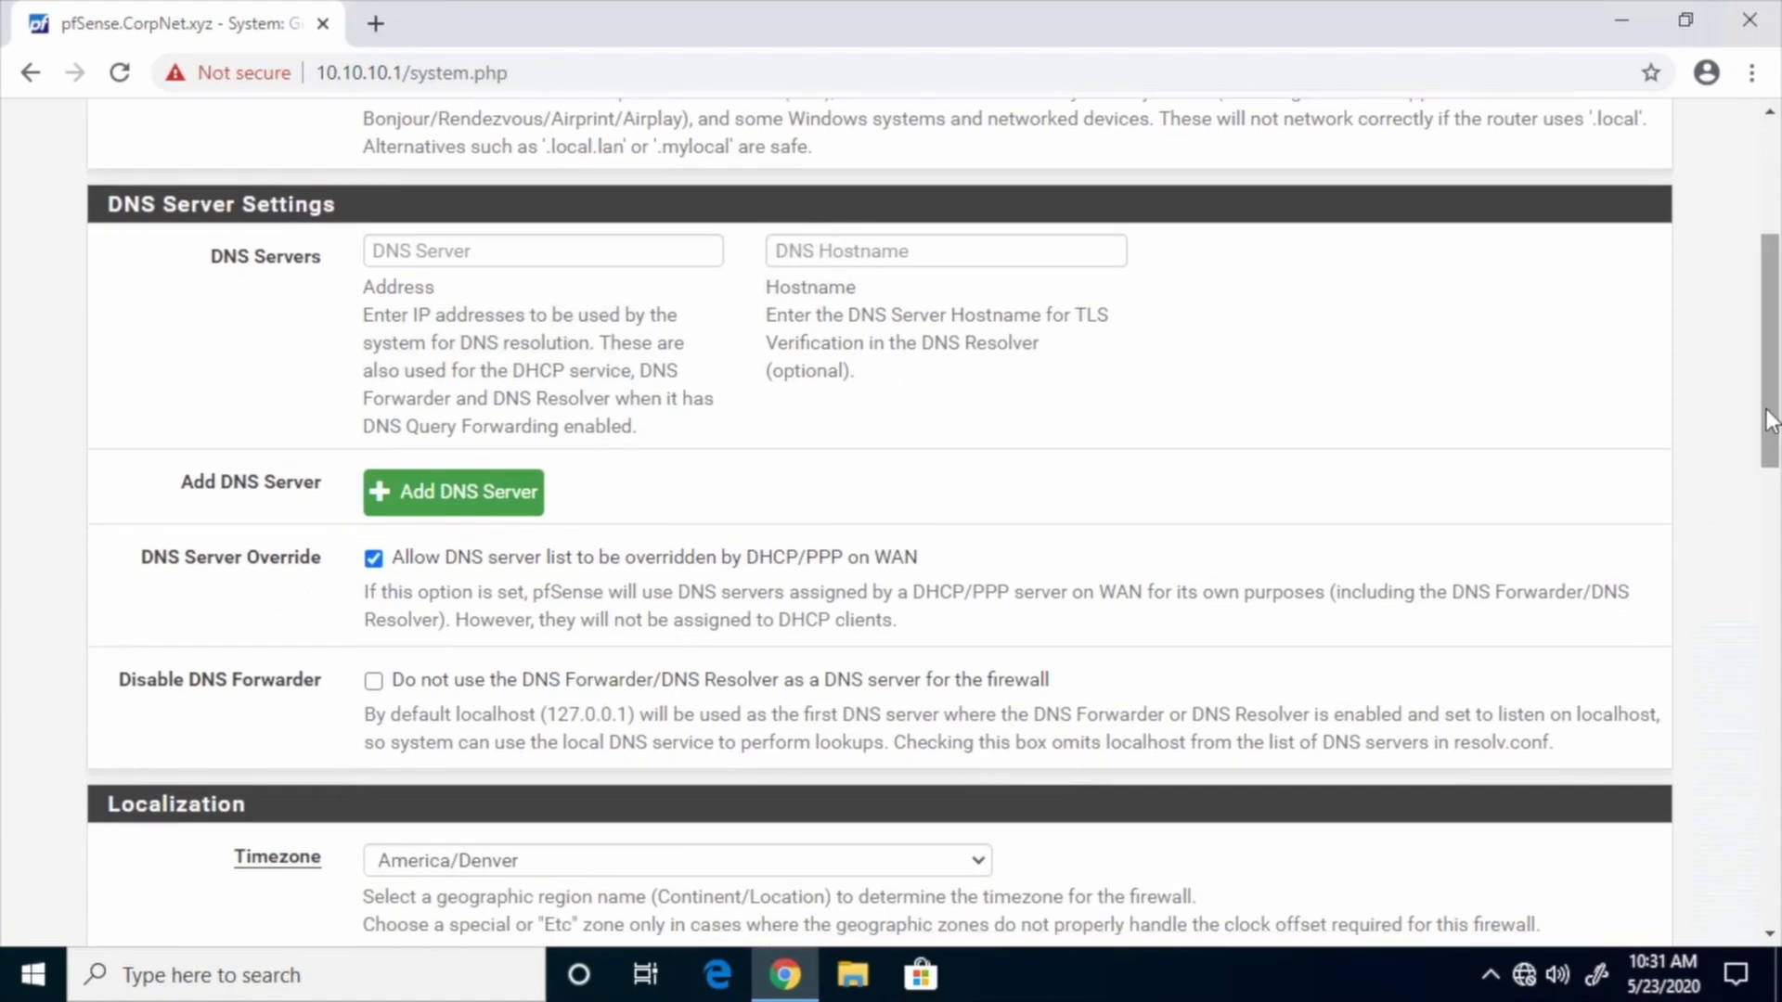
pyautogui.moveTo(1770, 369); pyautogui.dragTo(1771, 258)
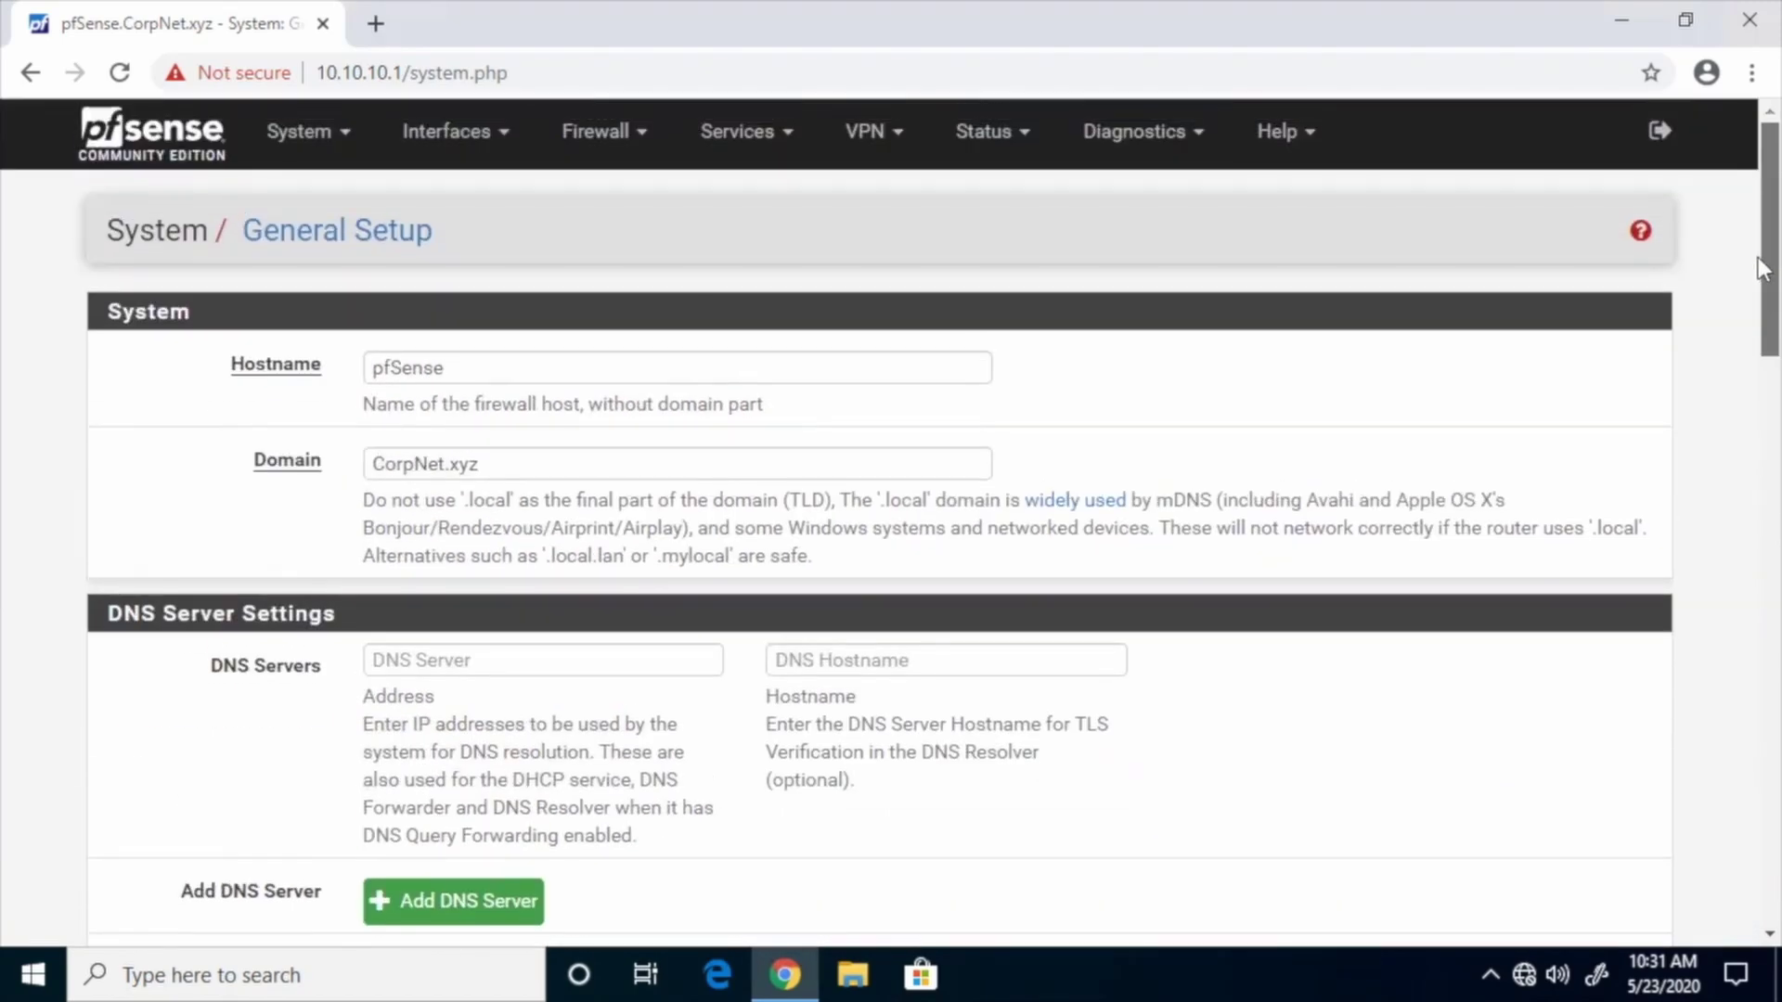
# View Status / Interfaces, showing WAN at 192.168.25.254 and LAN at 10.10.10.1
pyautogui.click(1014, 163)
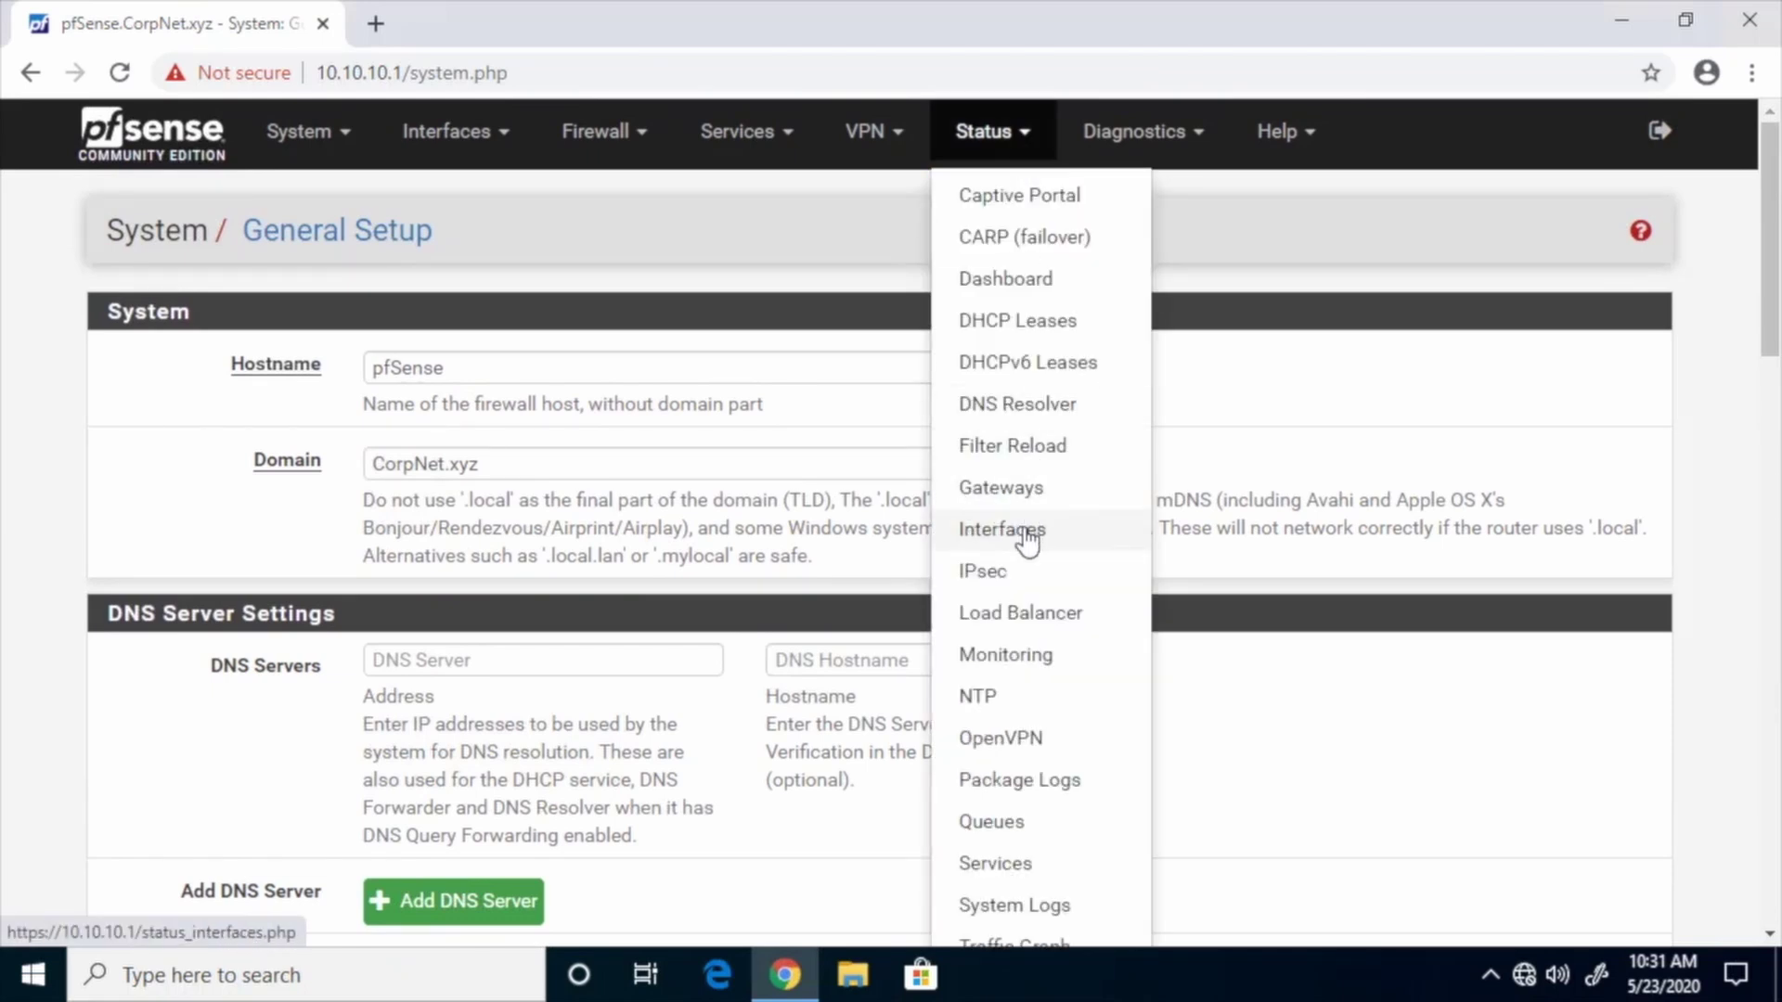
pyautogui.click(1025, 526)
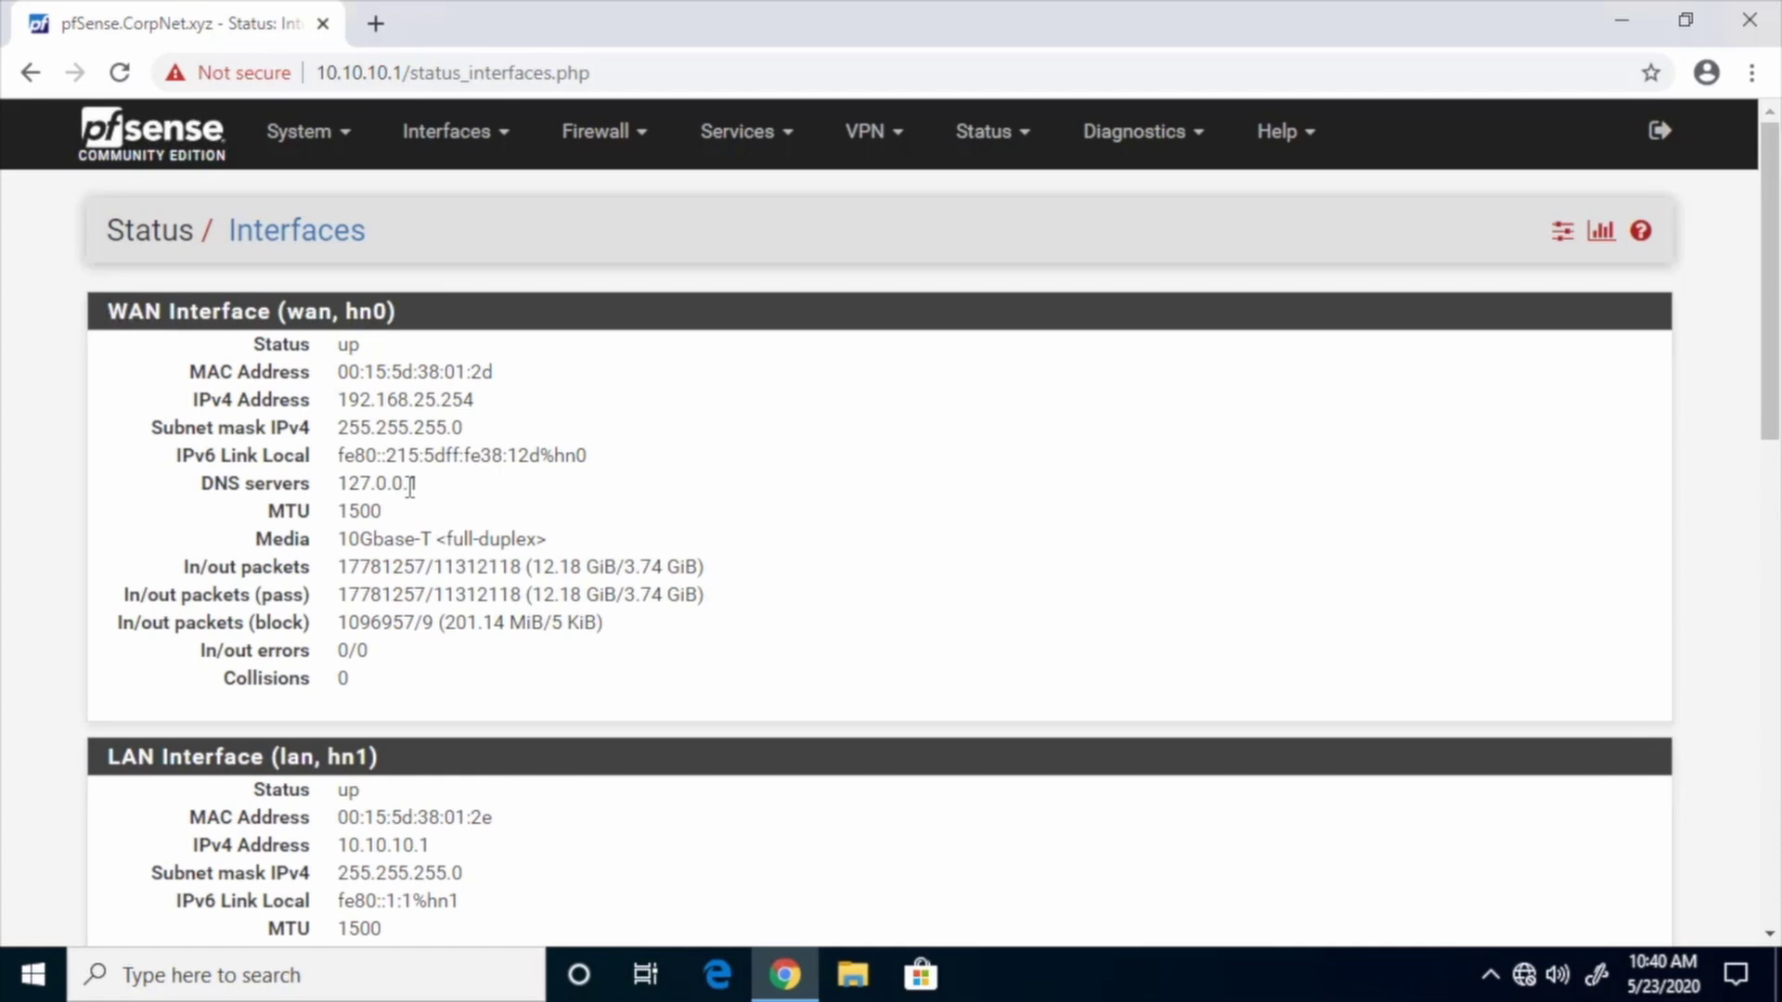
pyautogui.click(351, 145)
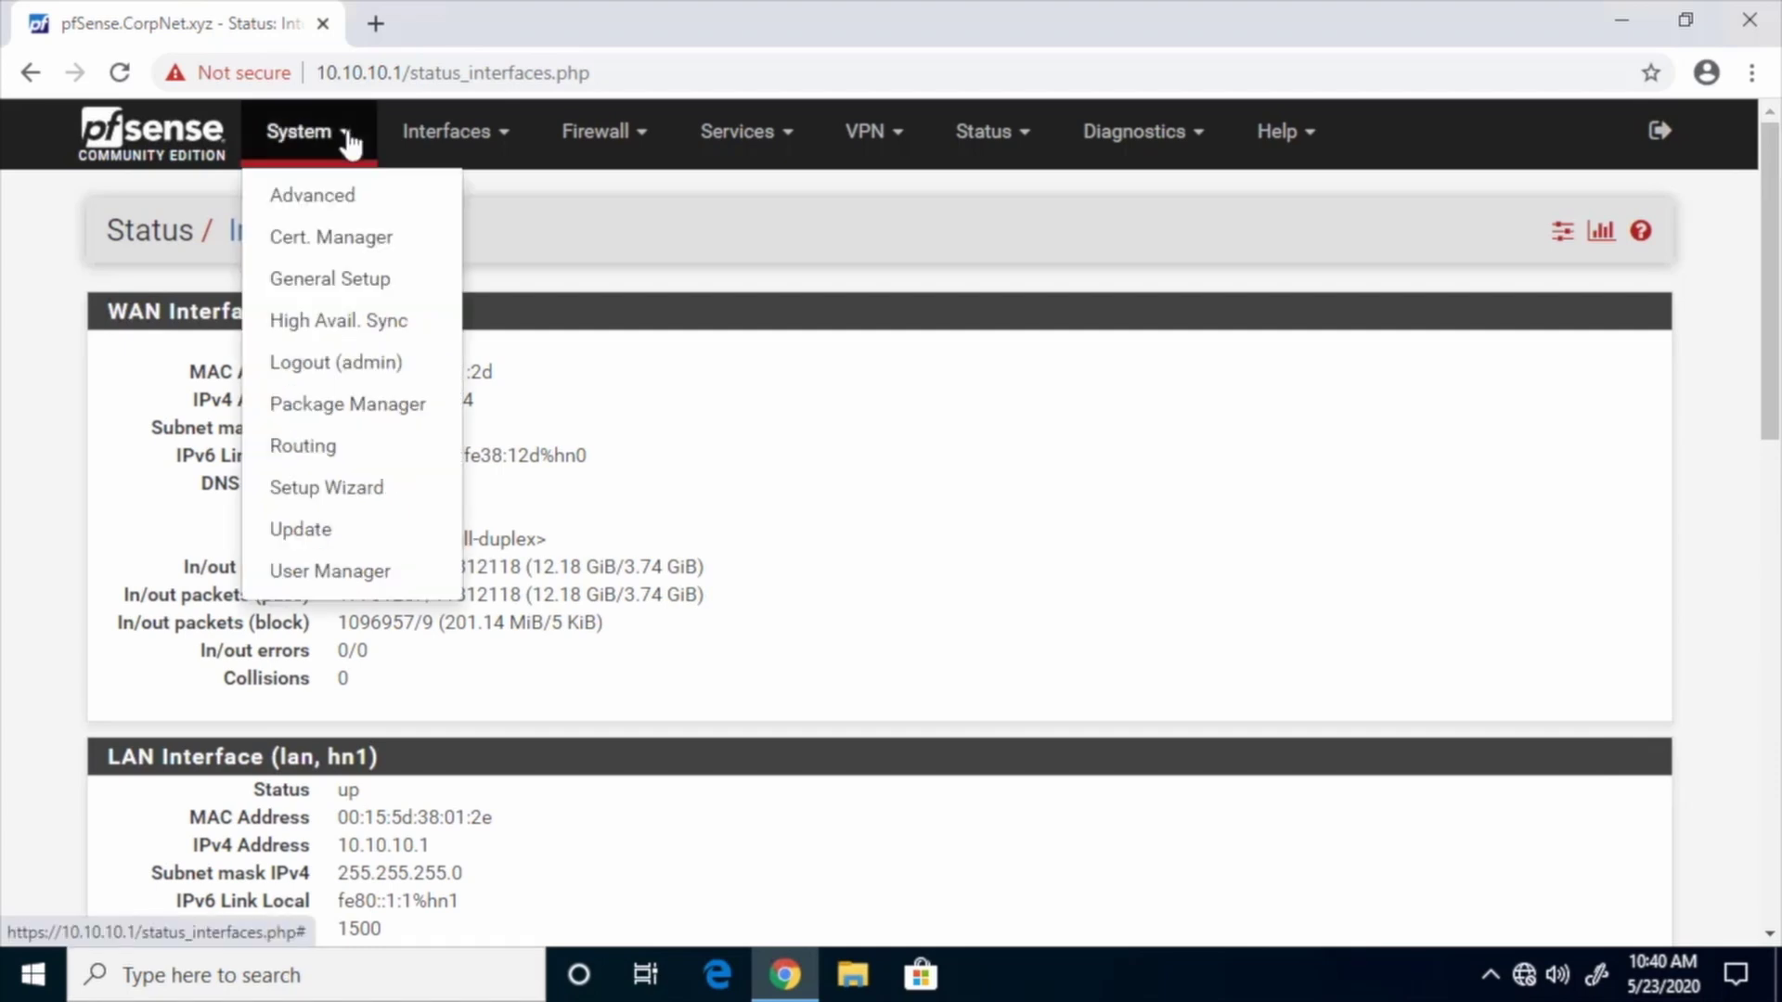
# In General Setup, enter DNS servers 8.8.8.8 and 8.8.4.4
pyautogui.click(346, 290)
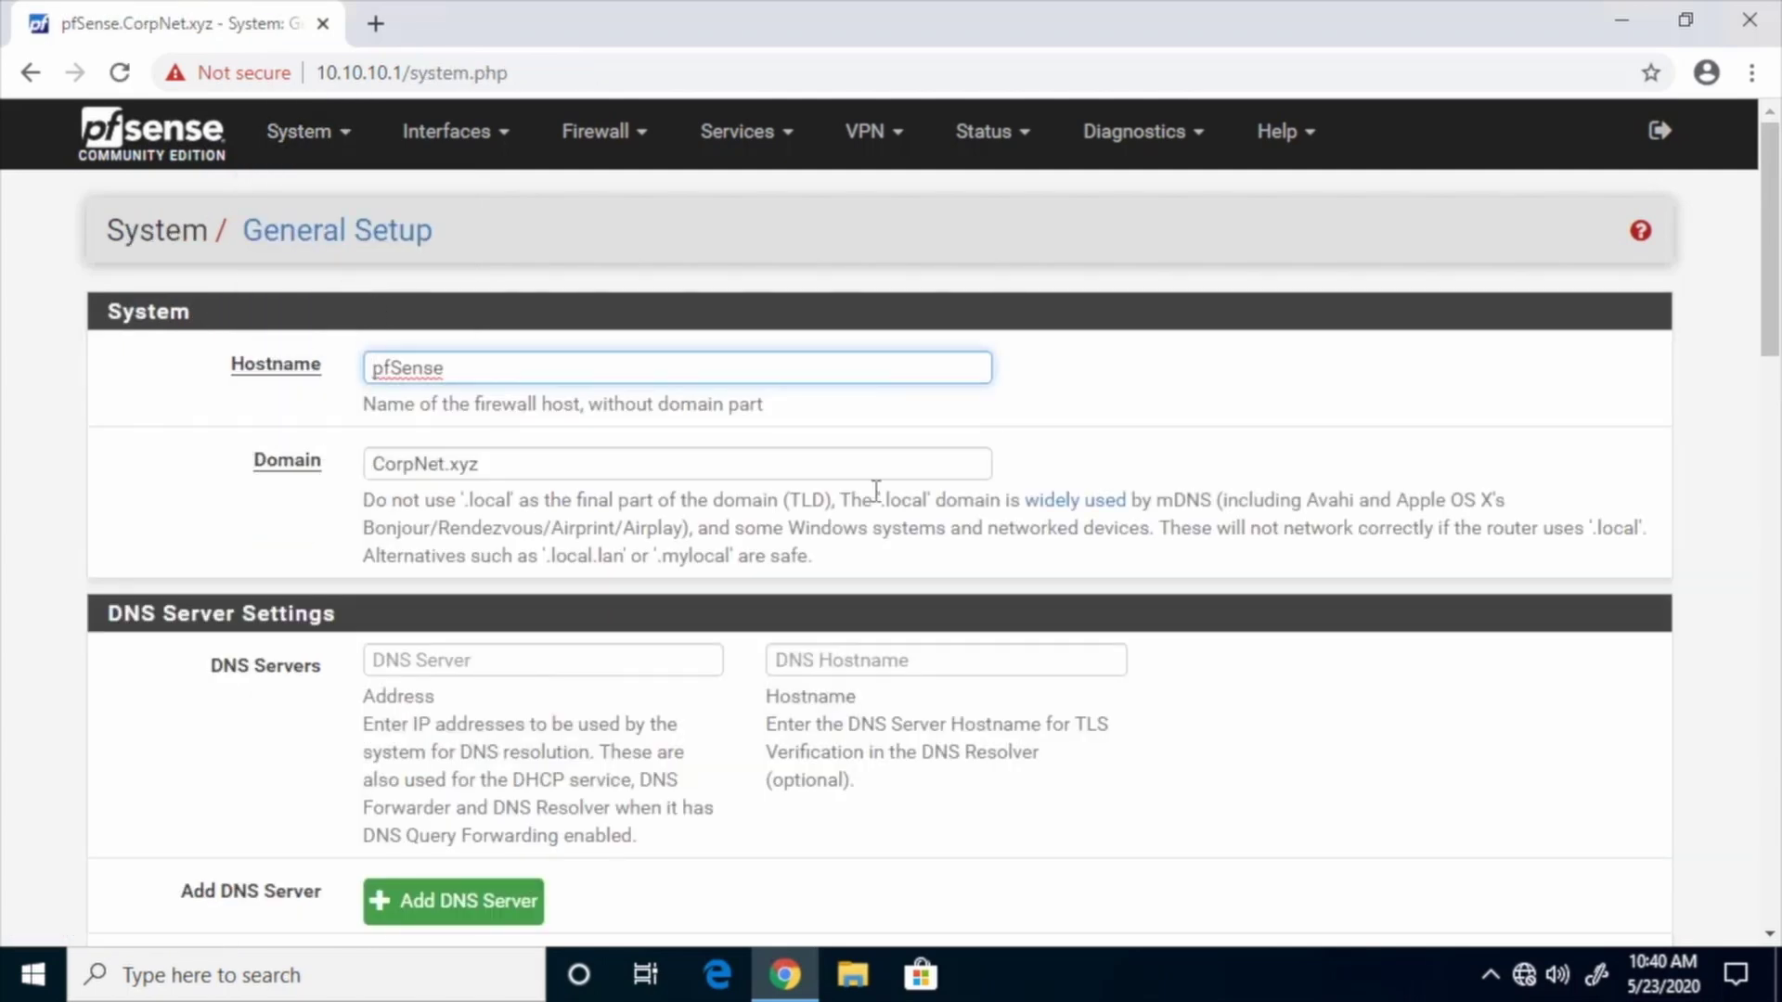
pyautogui.click(497, 662)
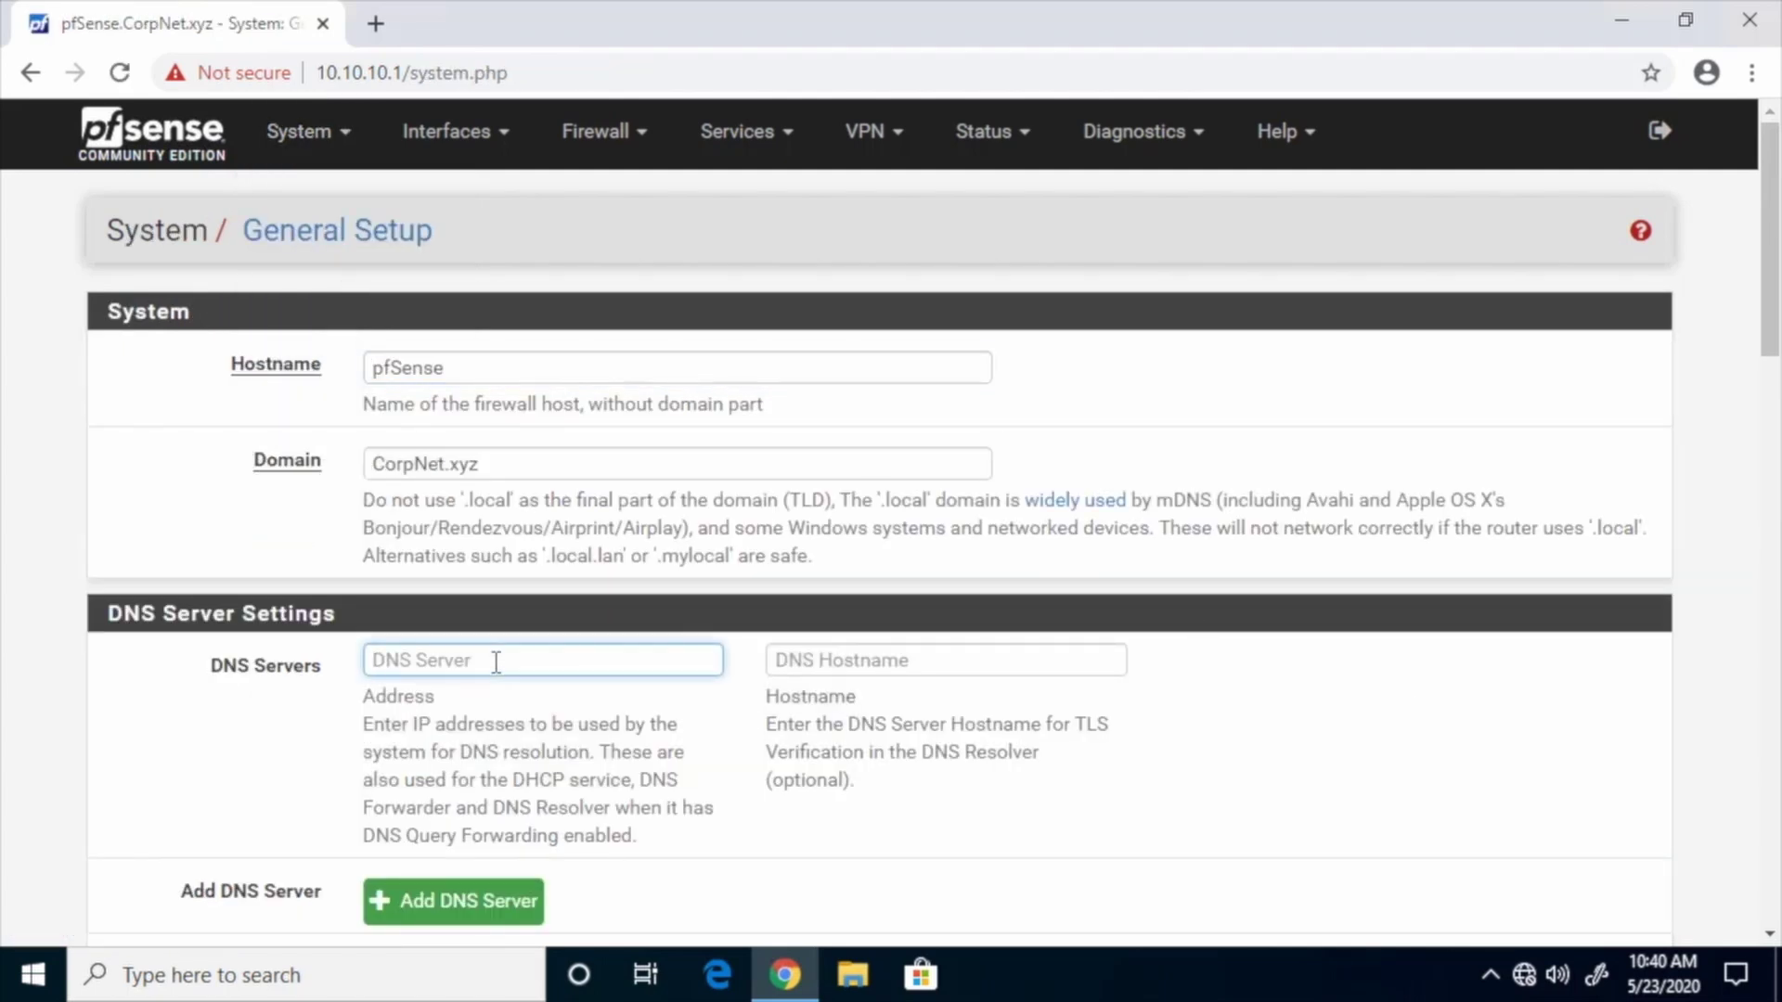
pyautogui.write('8.8.8.8')
pyautogui.scroll(-1, 556, 714)
pyautogui.click(454, 763)
pyautogui.click(429, 585)
pyautogui.write('8.8.4.4')
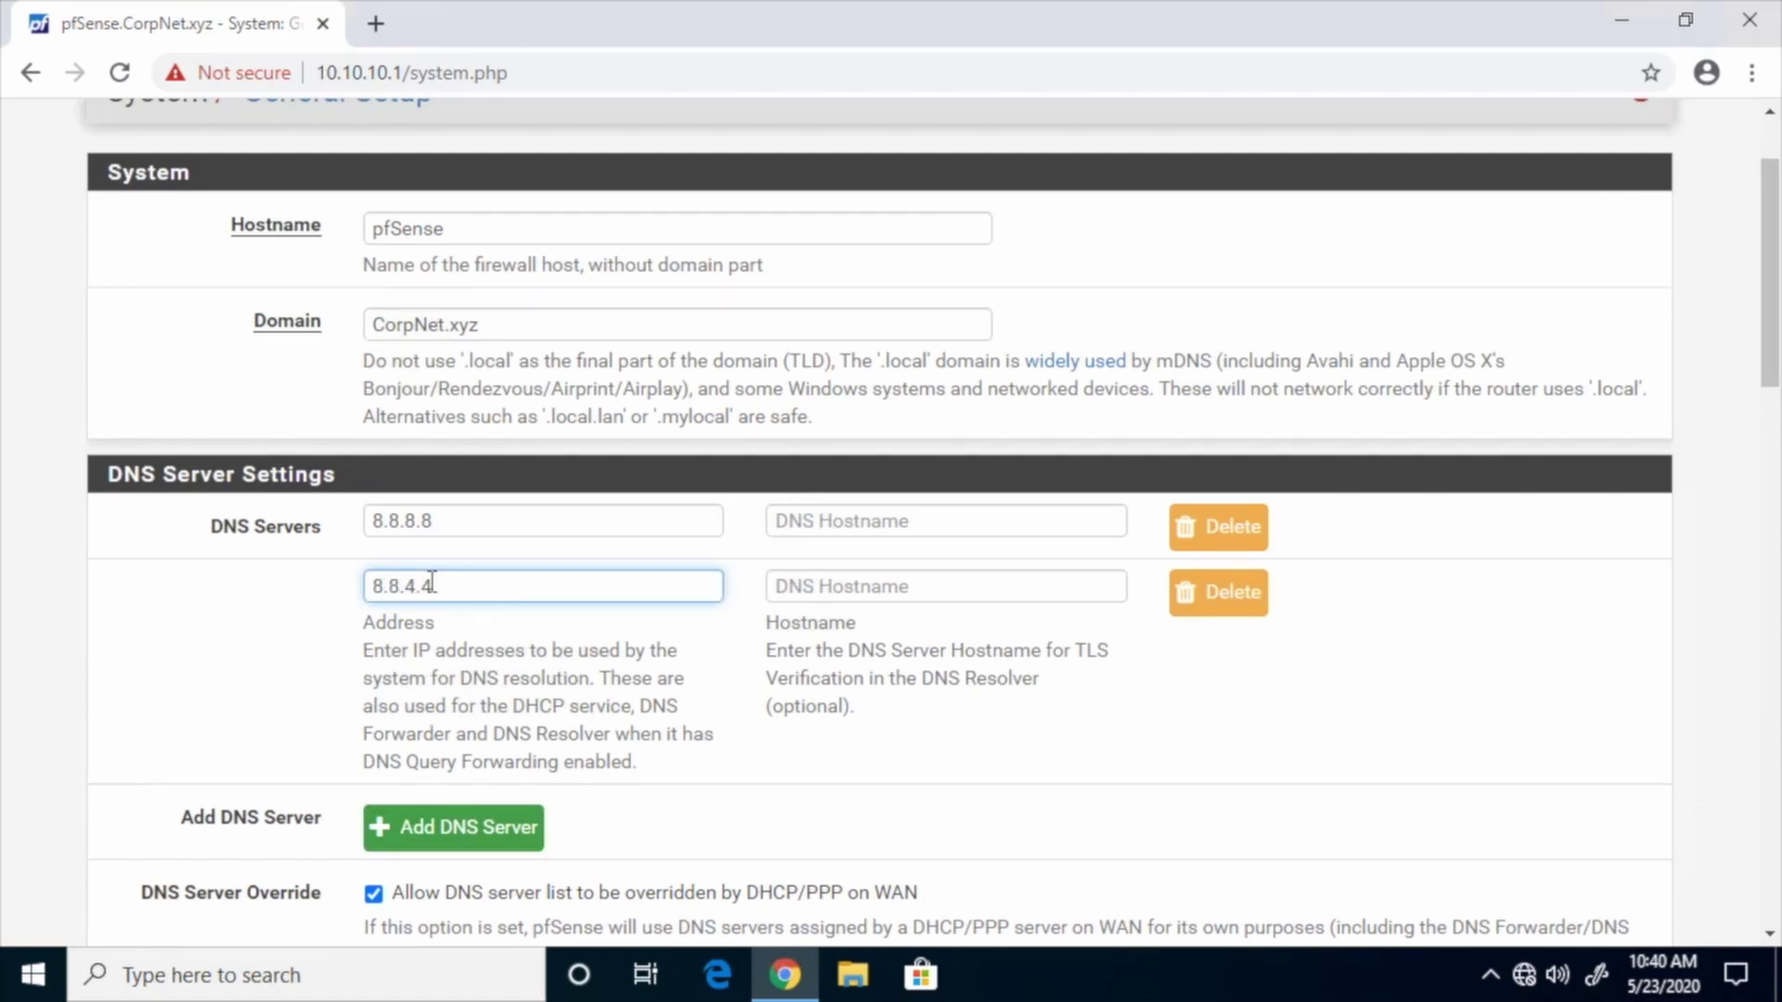
# Disable the local DNS forwarder and save the general setup
pyautogui.scroll(-3, 787, 687)
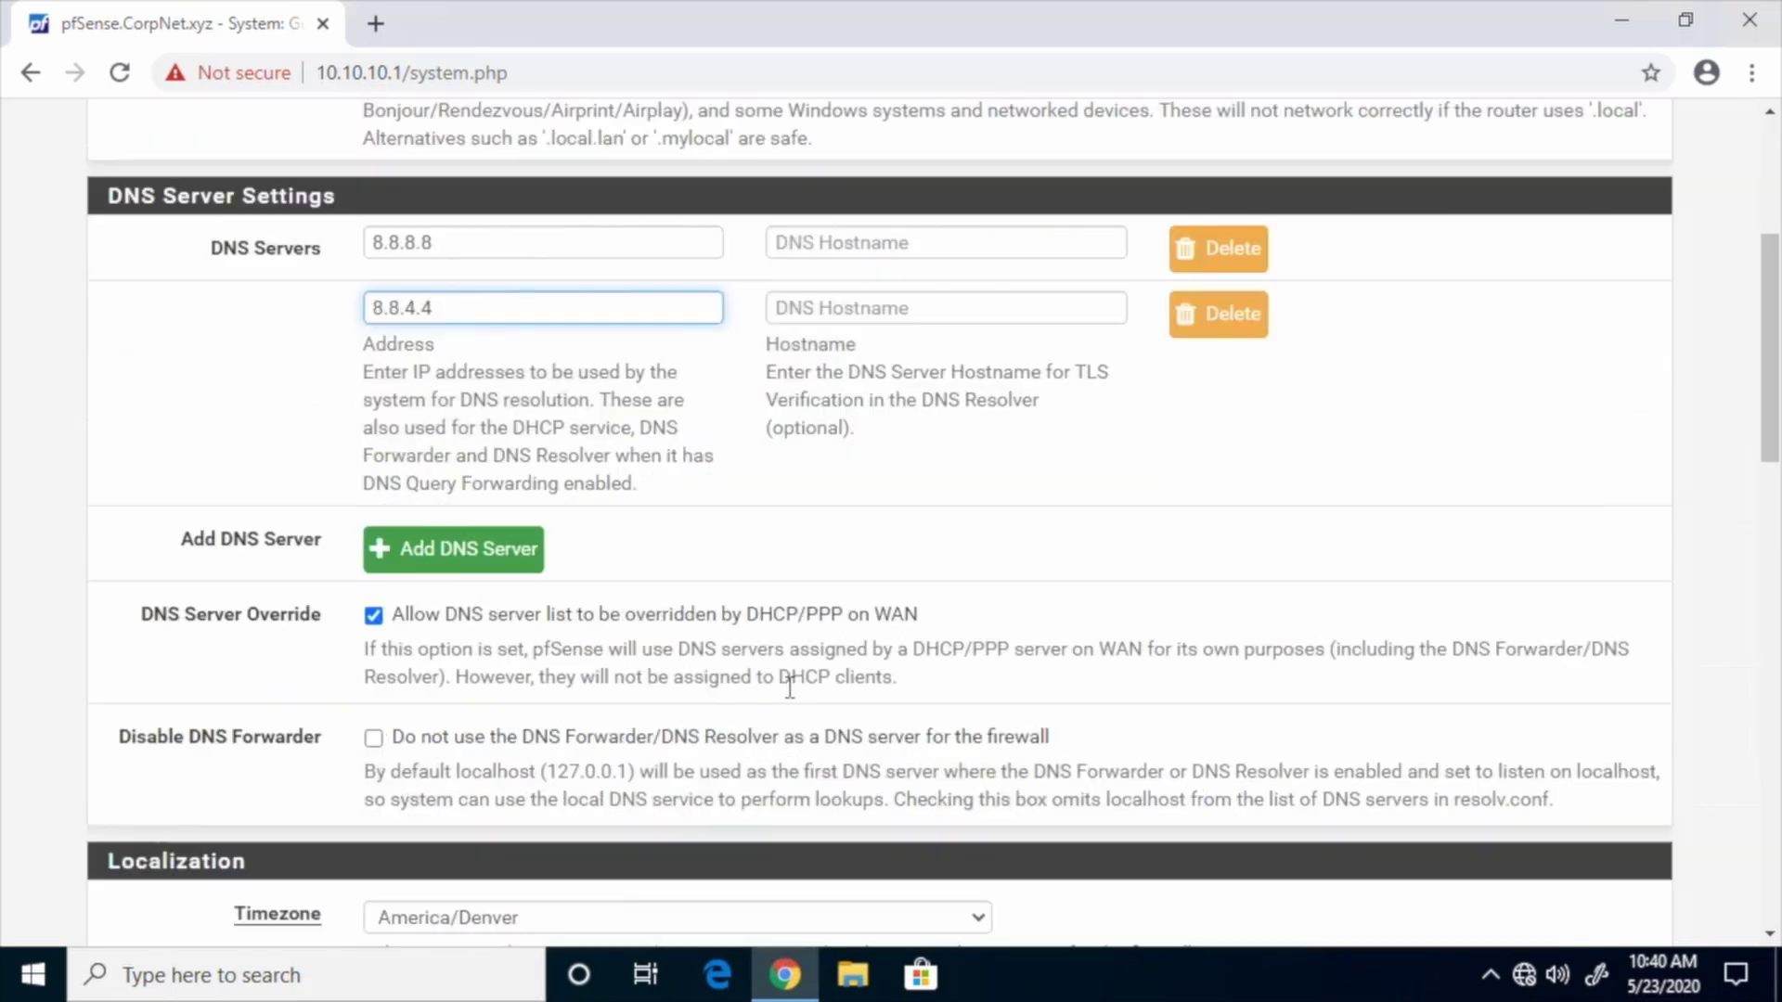
pyautogui.scroll(-1, 787, 687)
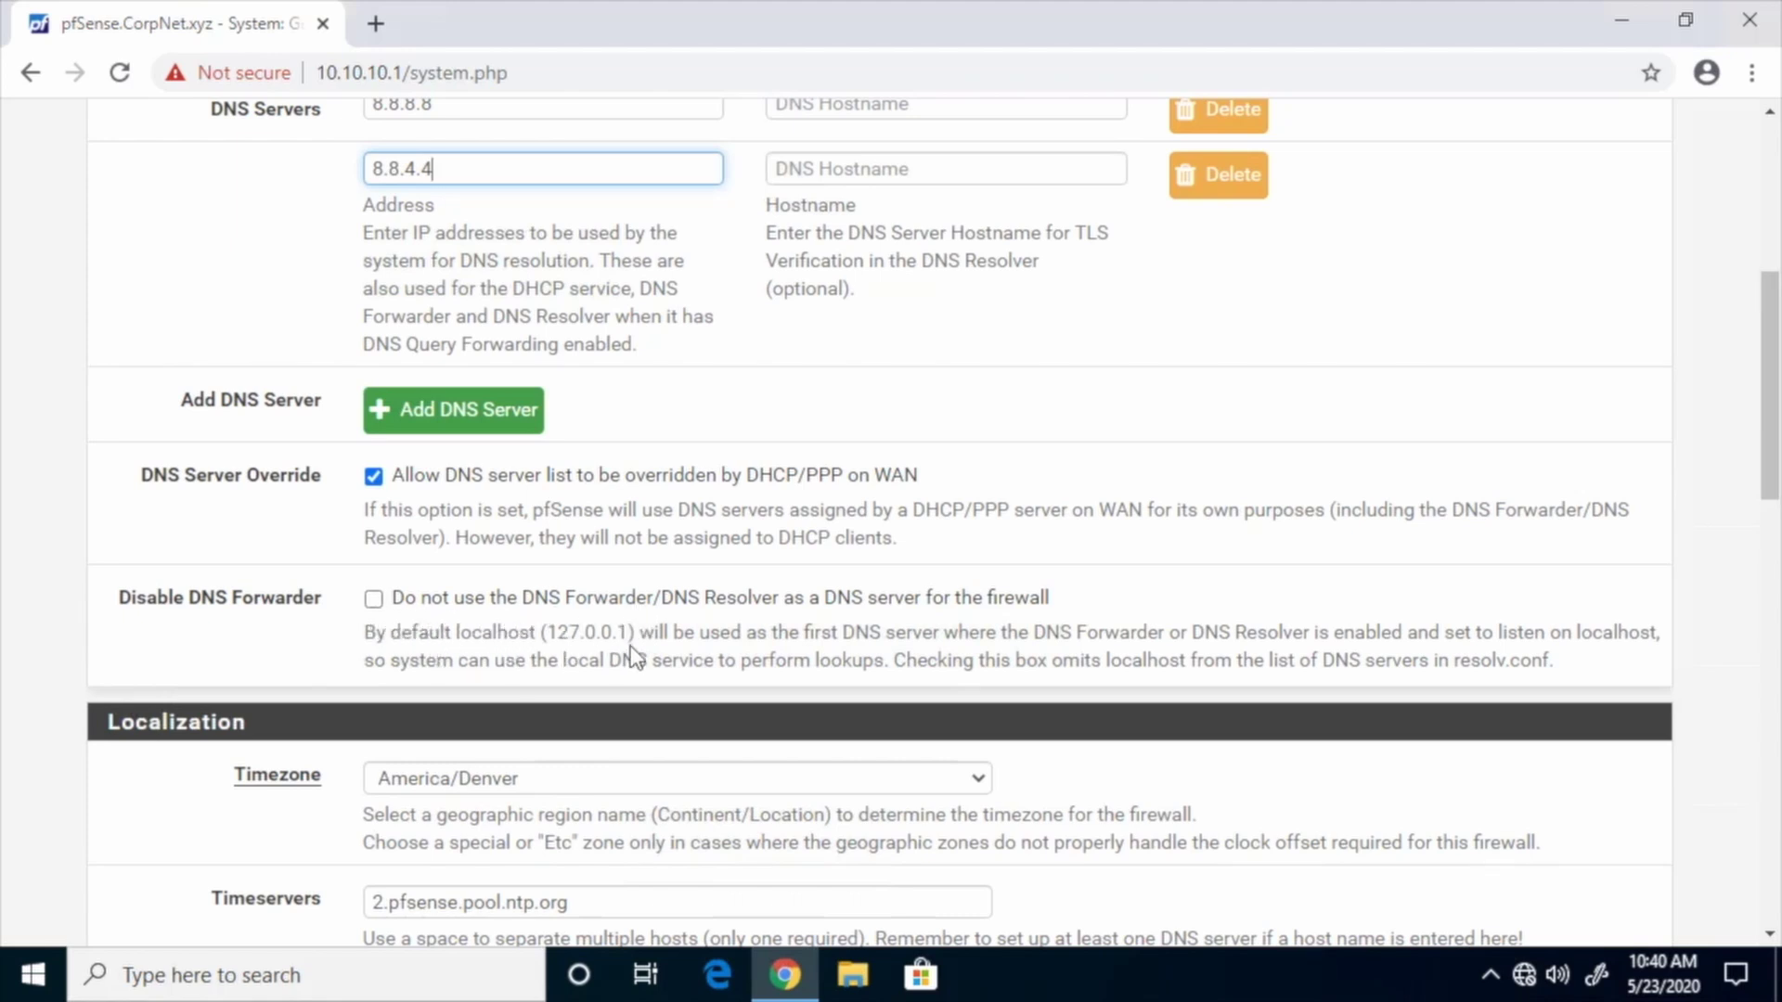
pyautogui.click(374, 599)
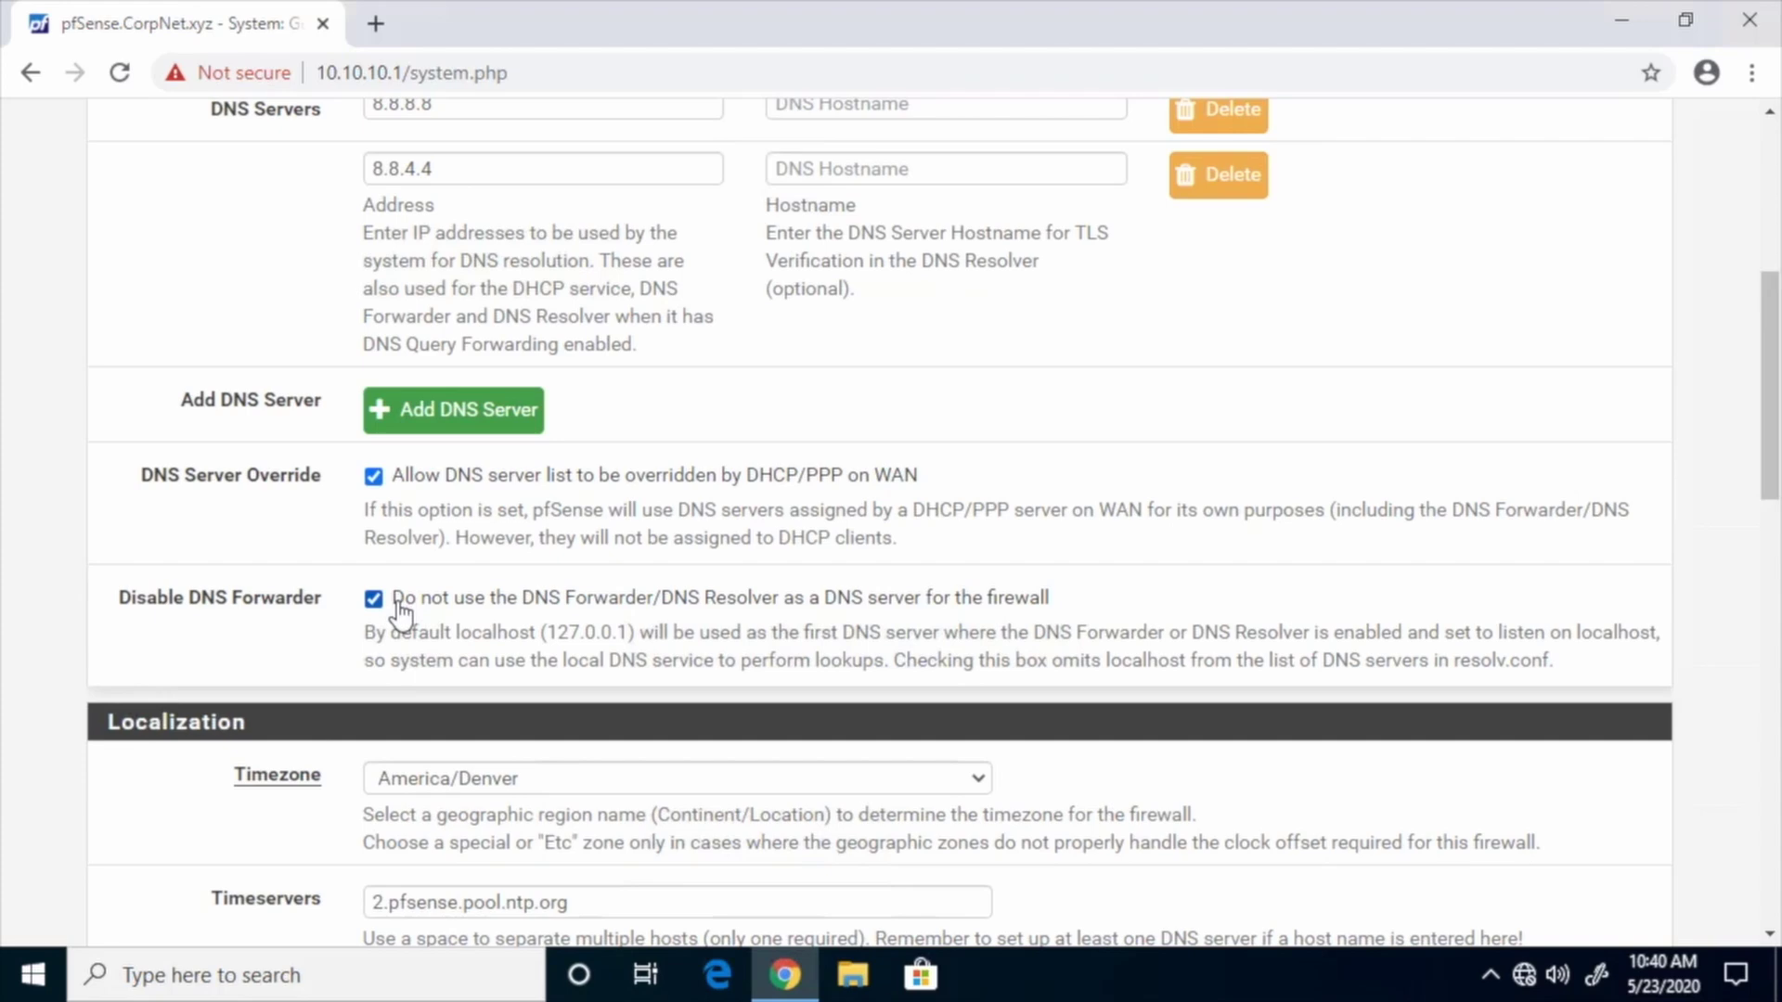
pyautogui.moveTo(1750, 505); pyautogui.dragTo(1774, 940)
pyautogui.click(428, 817)
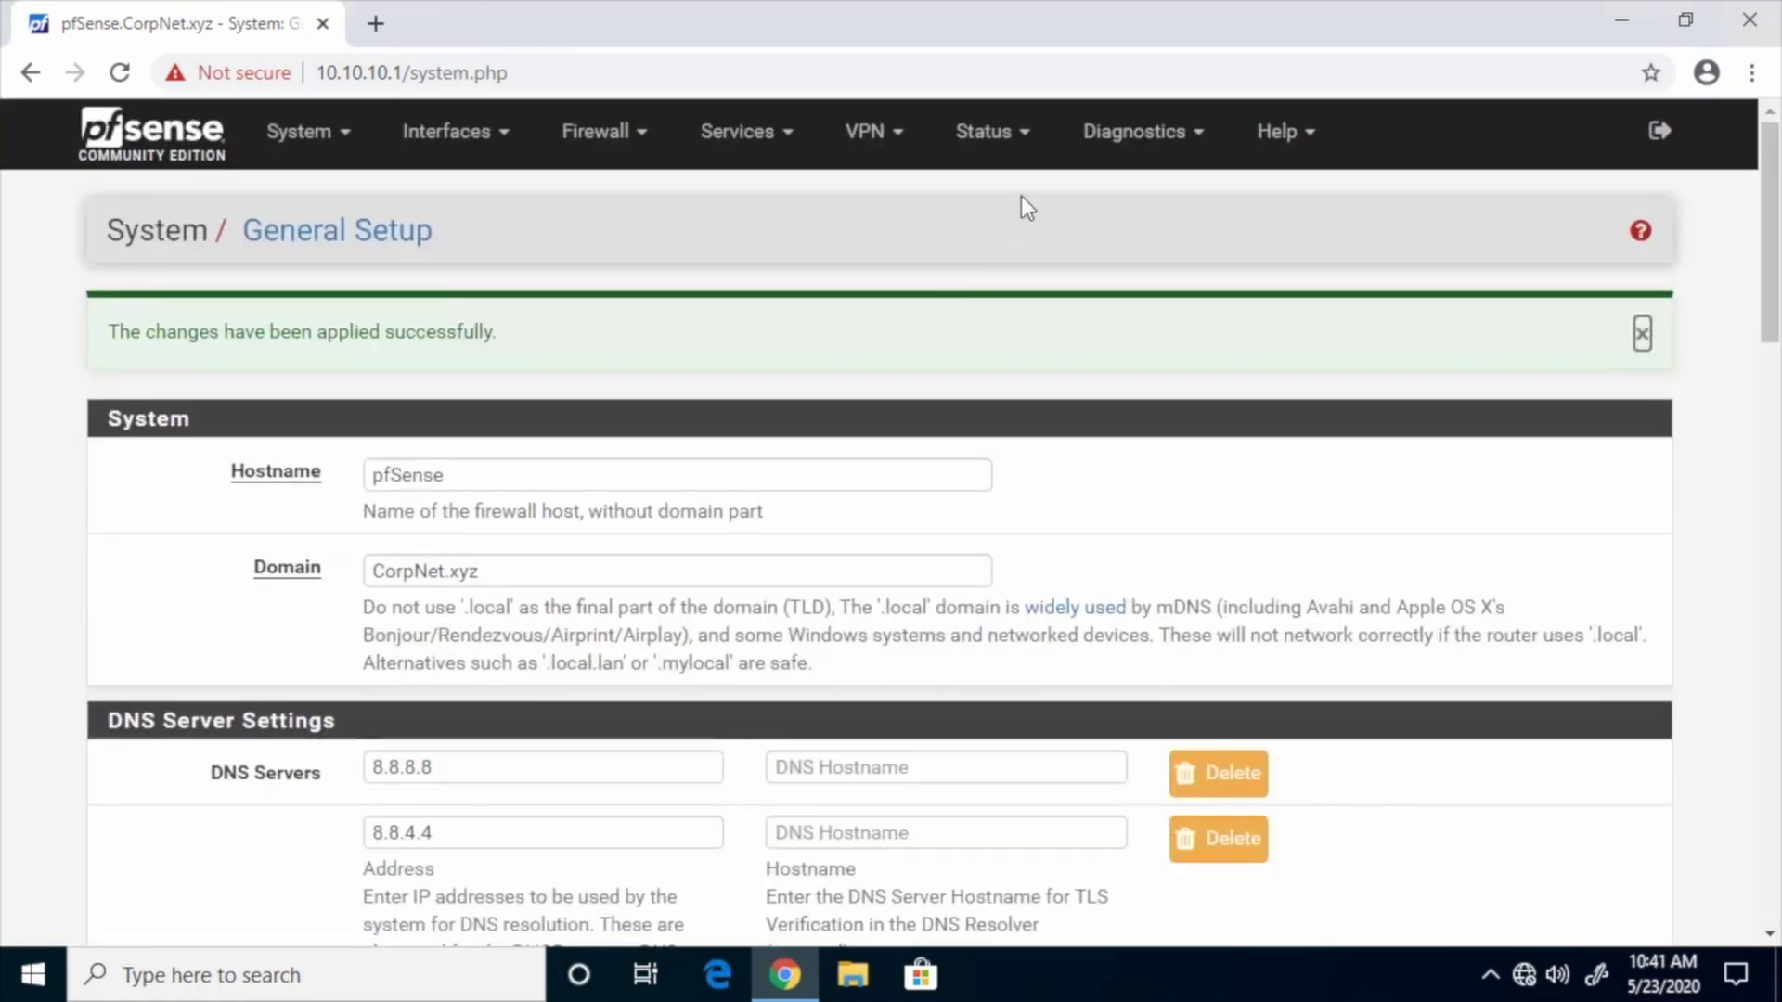
pyautogui.click(1031, 144)
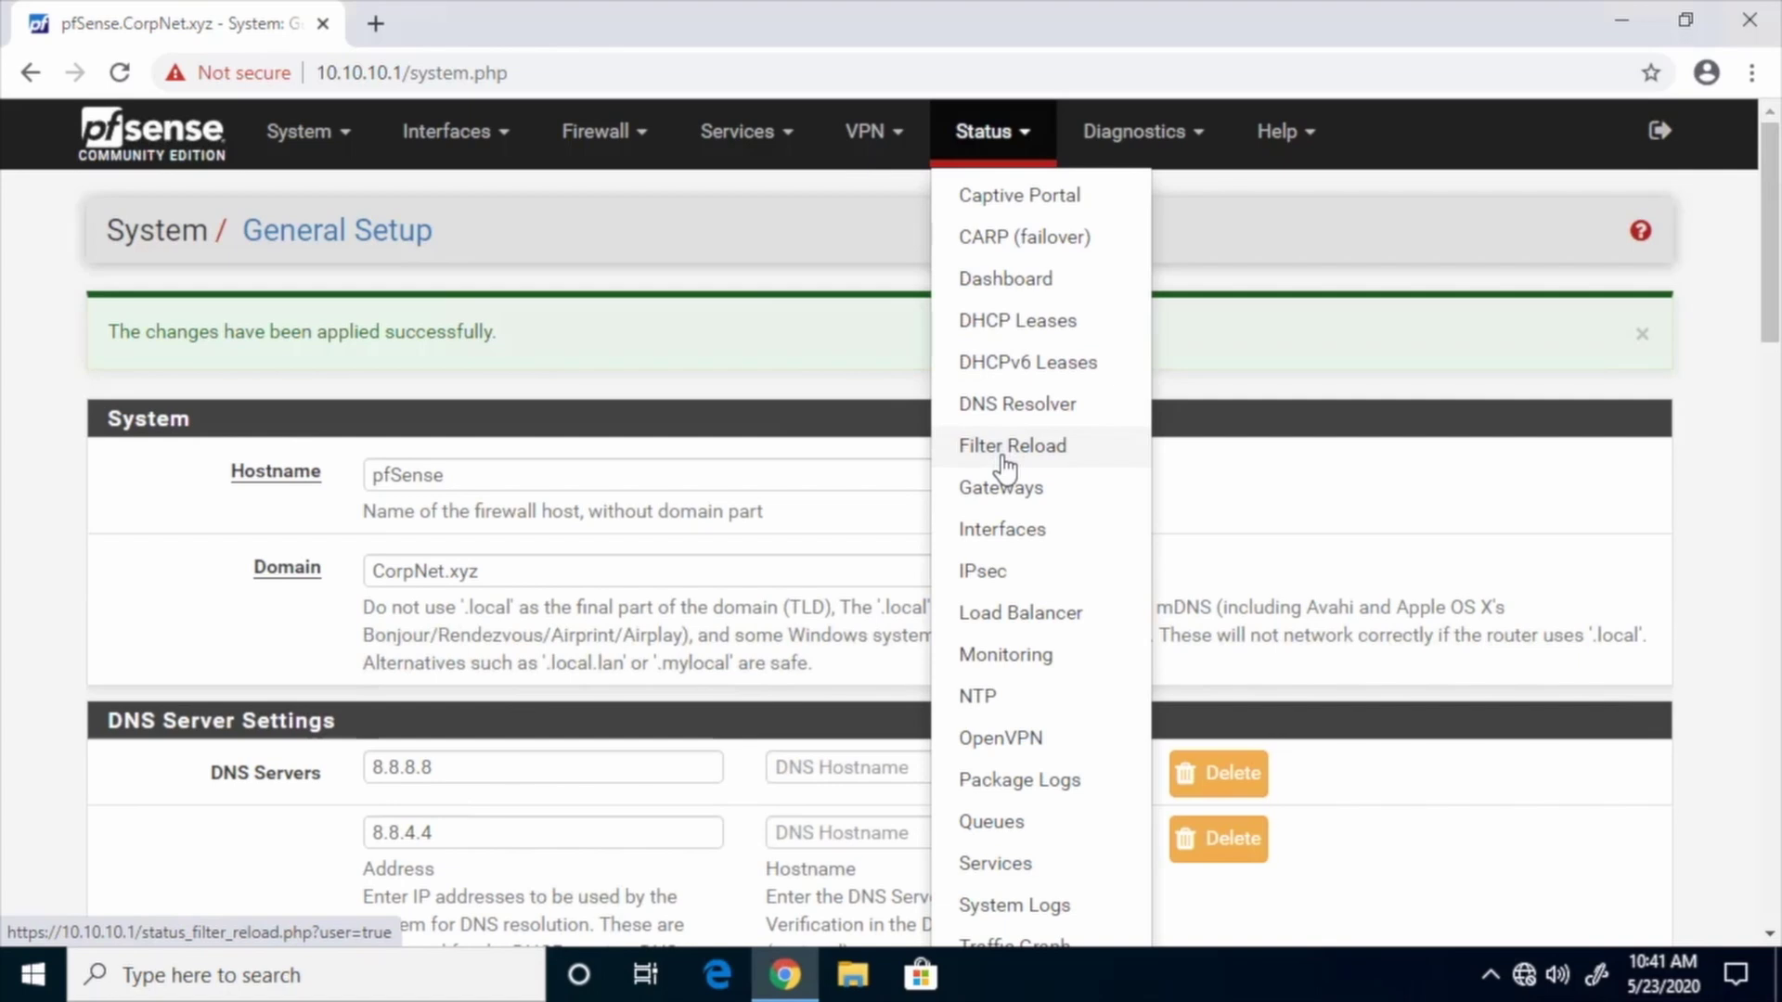
pyautogui.click(1003, 534)
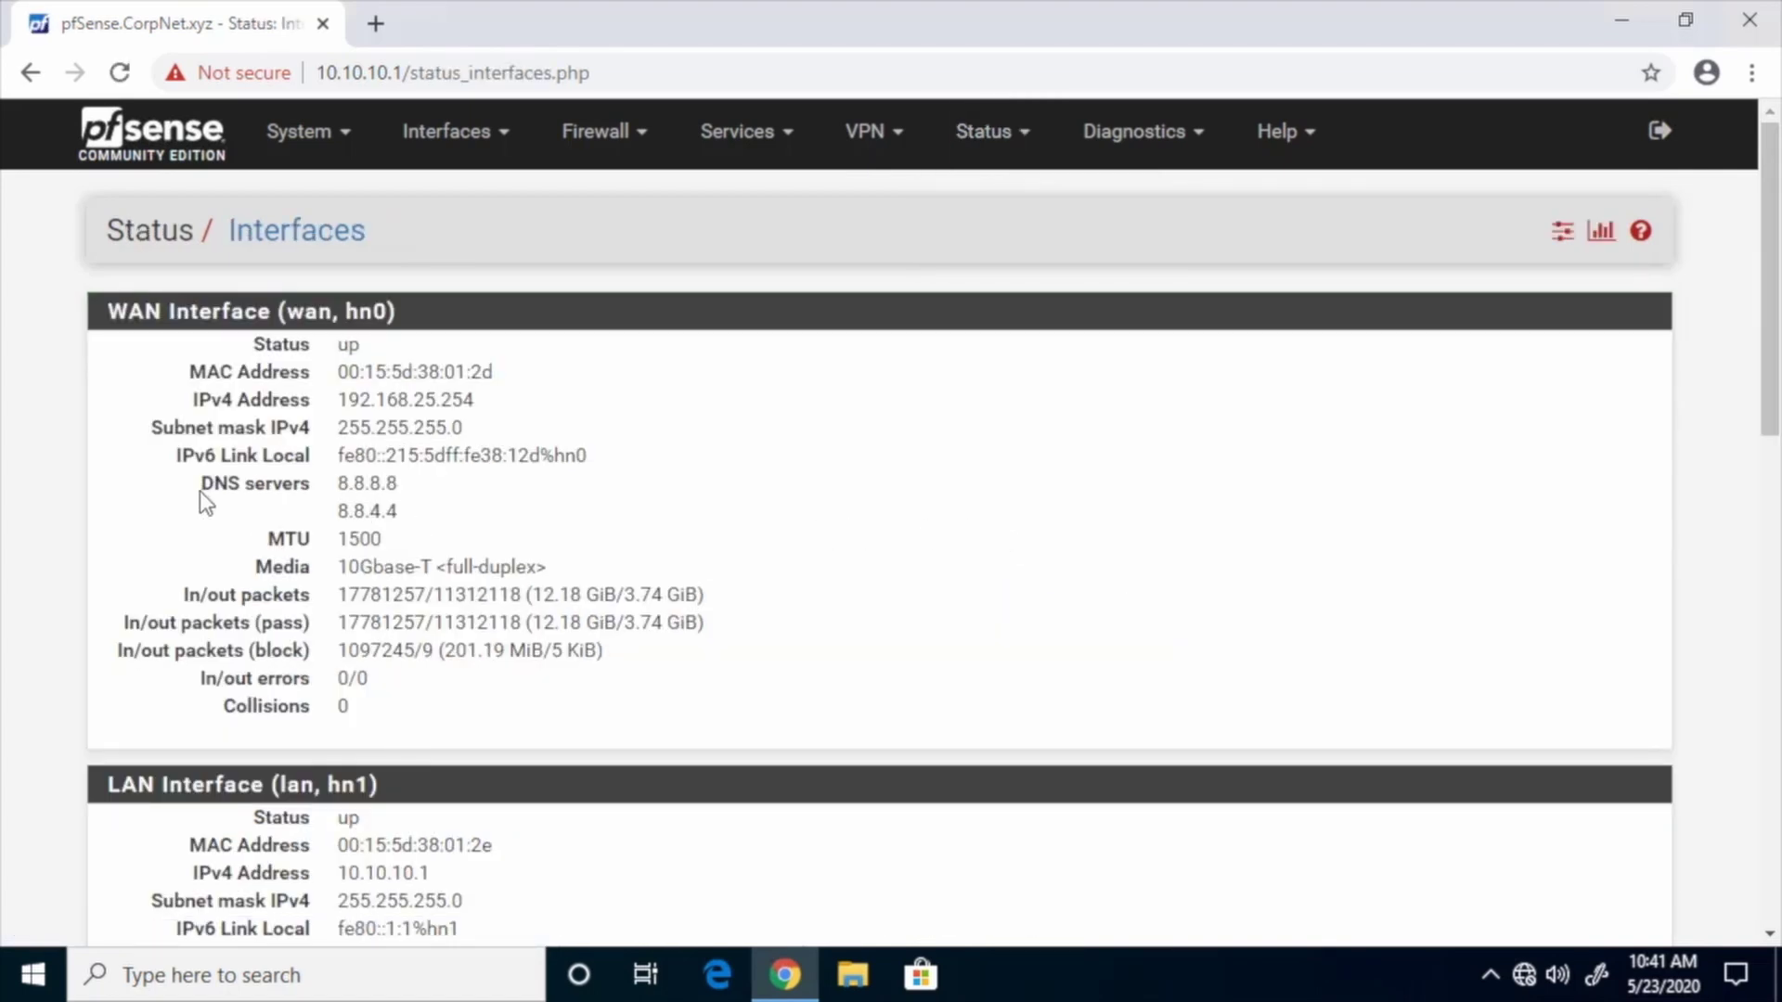
pyautogui.moveTo(199, 492); pyautogui.dragTo(588, 509)
pyautogui.click(676, 509)
# Open System > User Manager, listing only the admin account
pyautogui.click(343, 144)
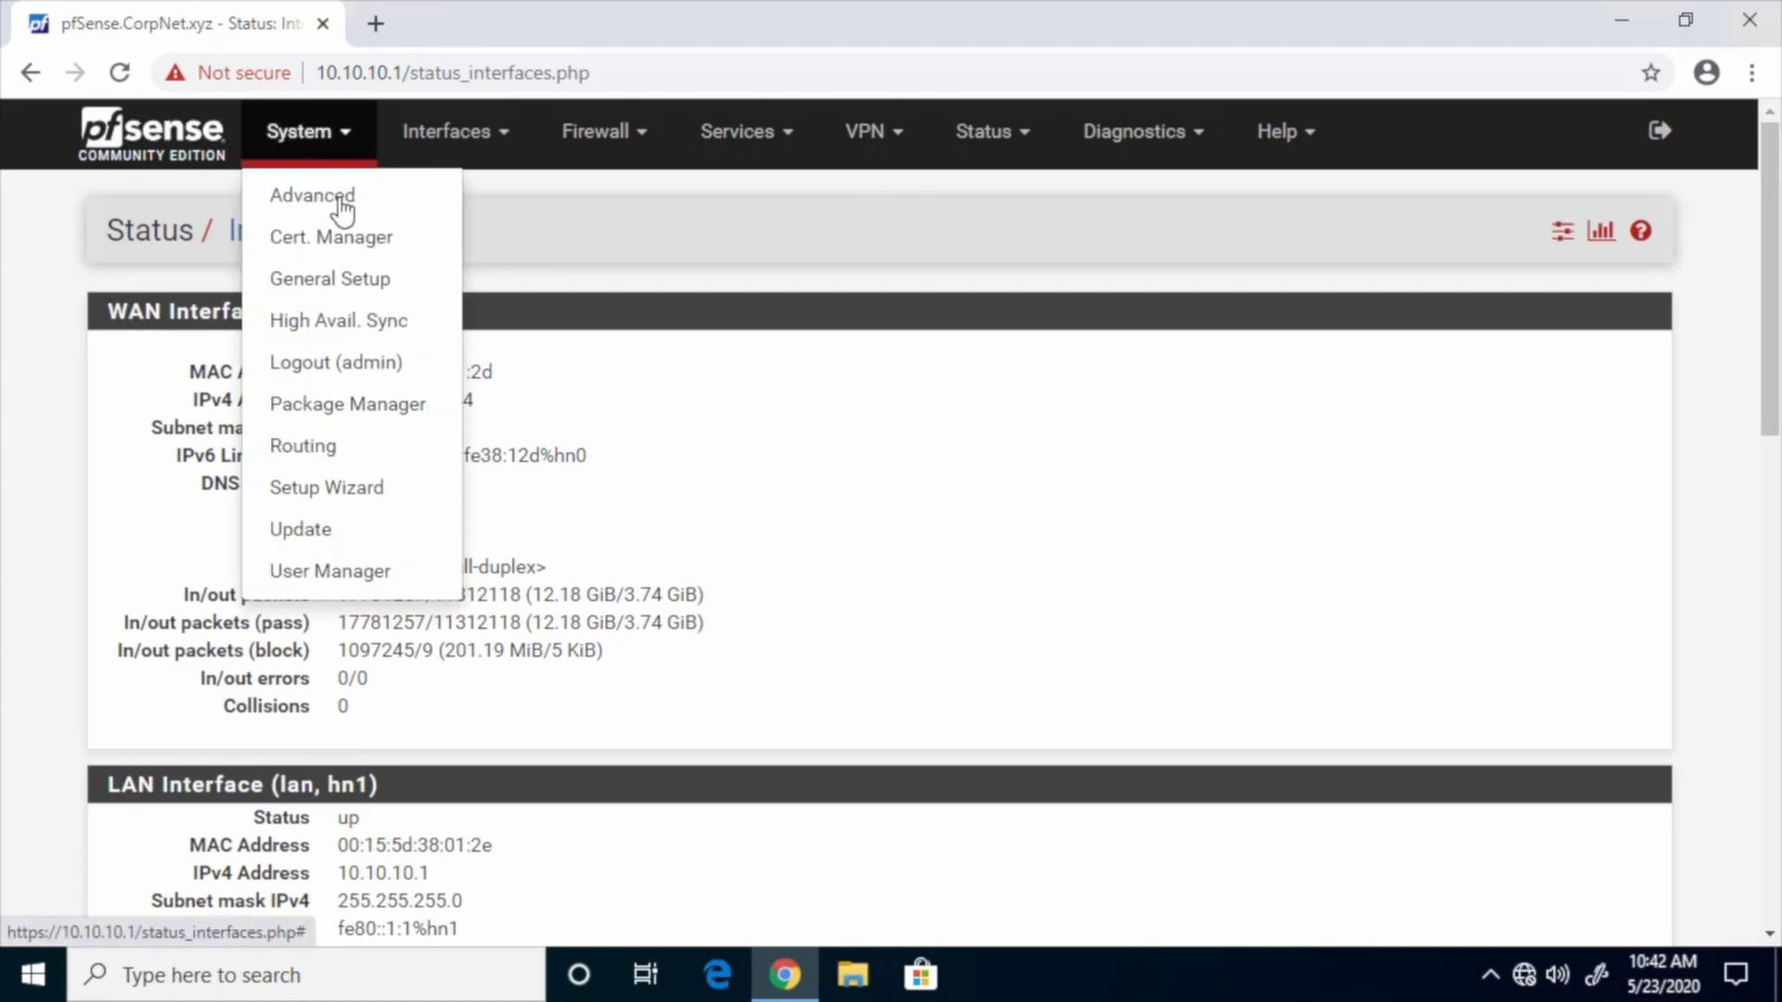
pyautogui.click(440, 579)
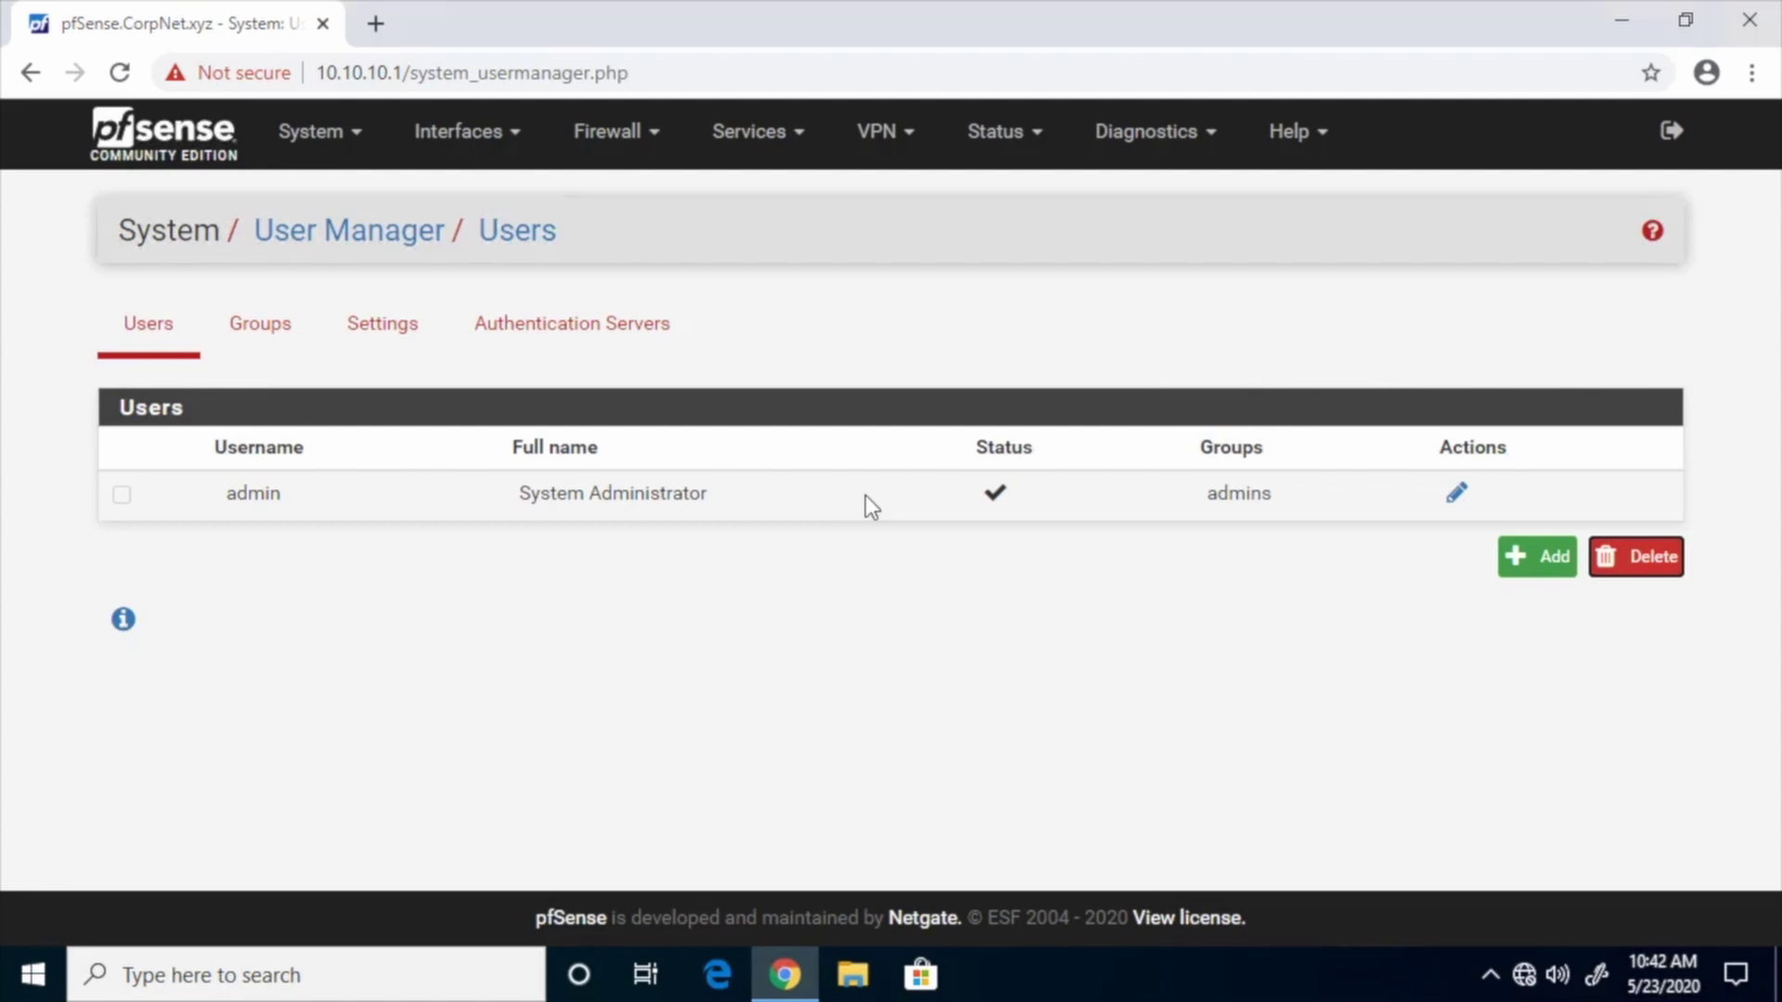
# Add a new user, entering the username, password twice, and the person's full name
pyautogui.click(1535, 558)
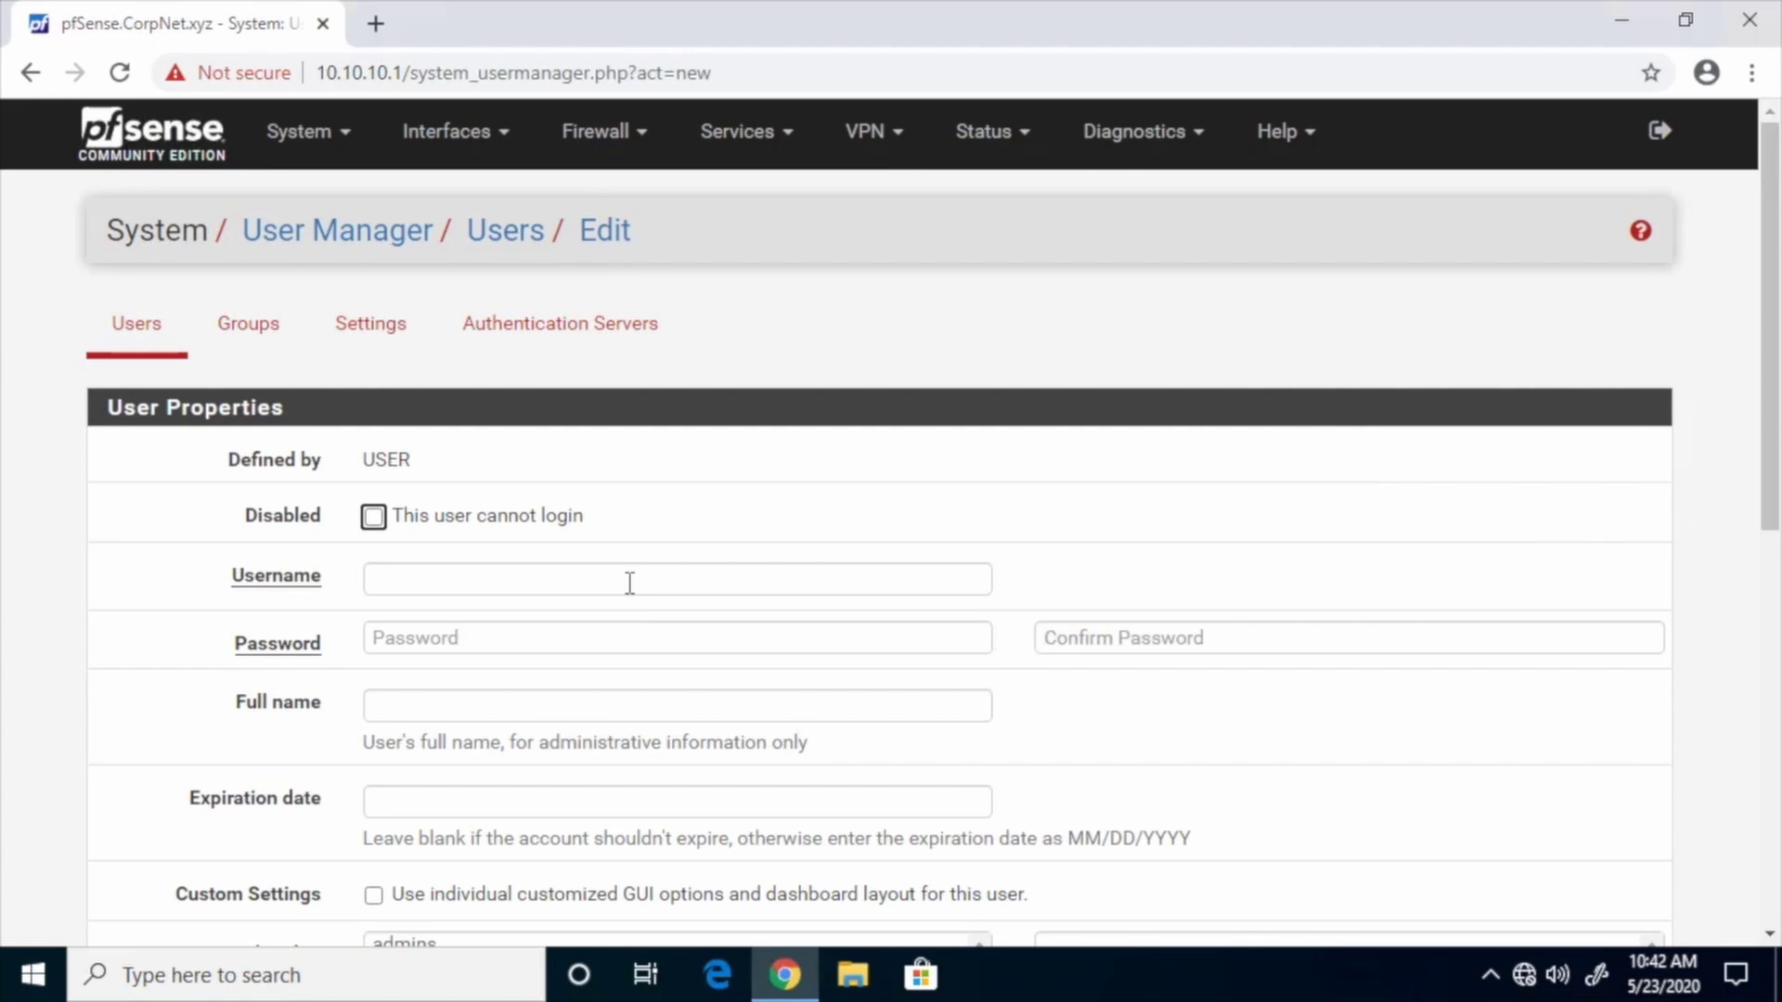
pyautogui.click(629, 583)
pyautogui.click(612, 641)
pyautogui.write('********')
pyautogui.press('Tab')
pyautogui.write('********')
pyautogui.click(602, 703)
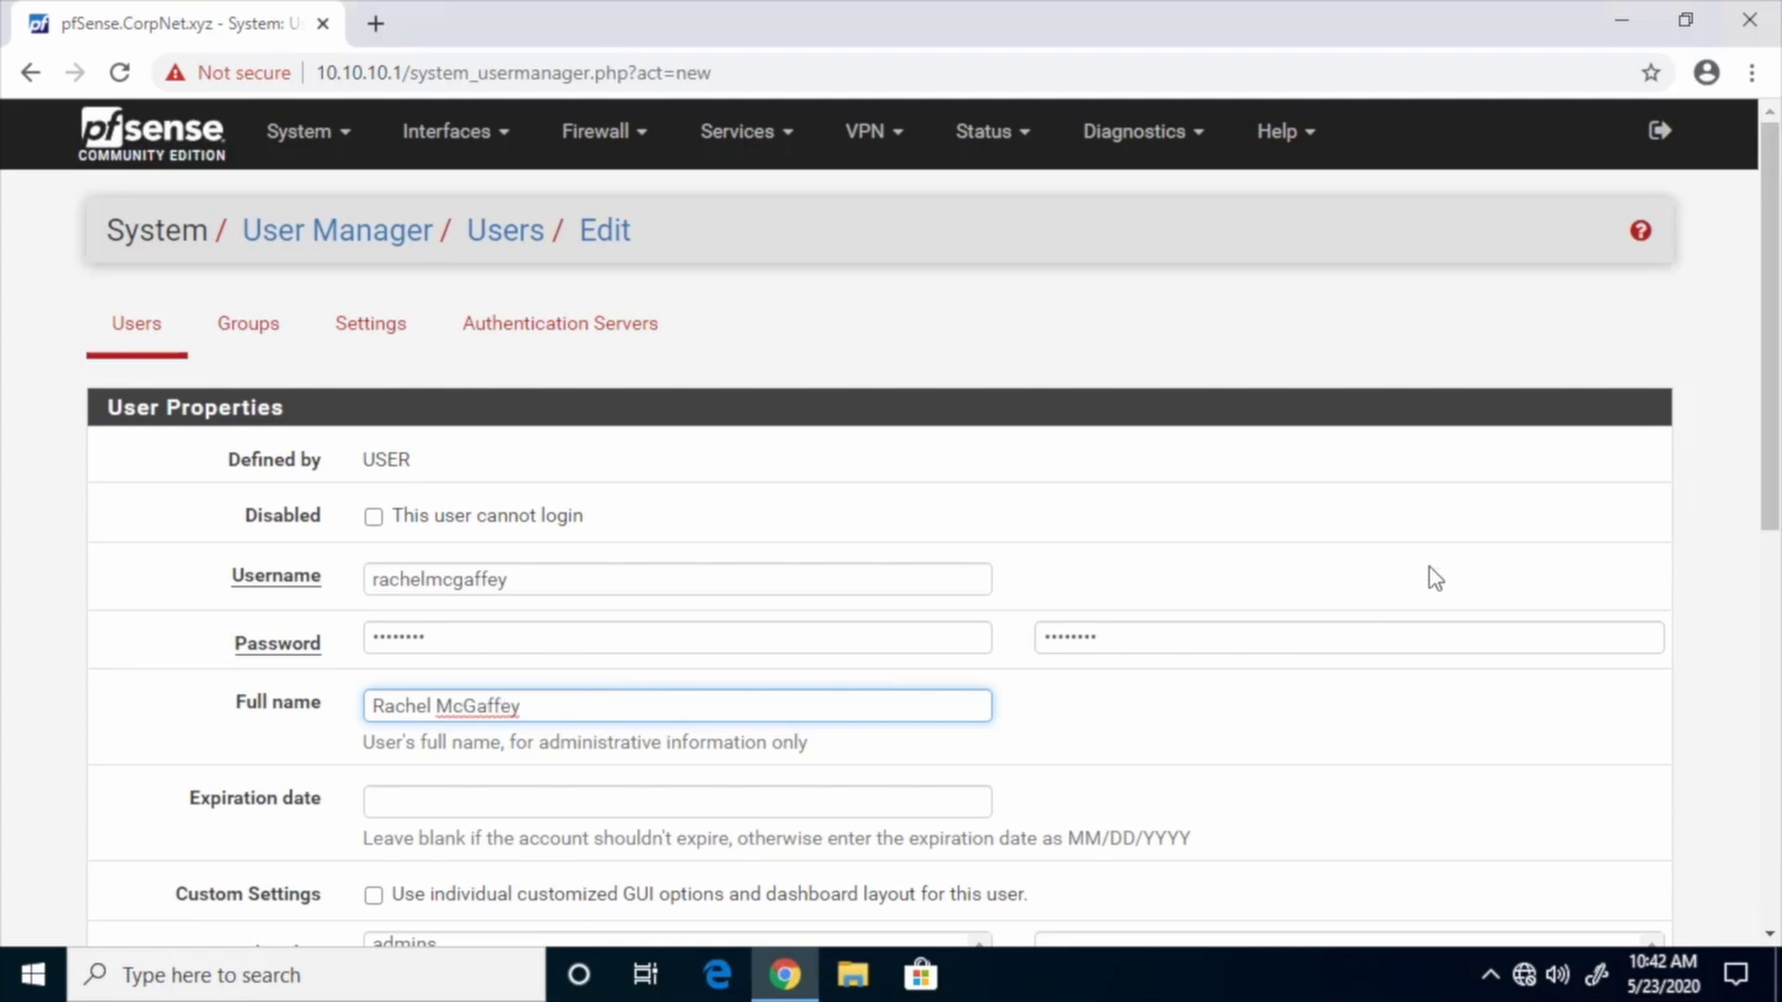
# Enable Custom Settings with default theme, navigation and hostname options, and save the user
pyautogui.scroll(-5, 1641, 712)
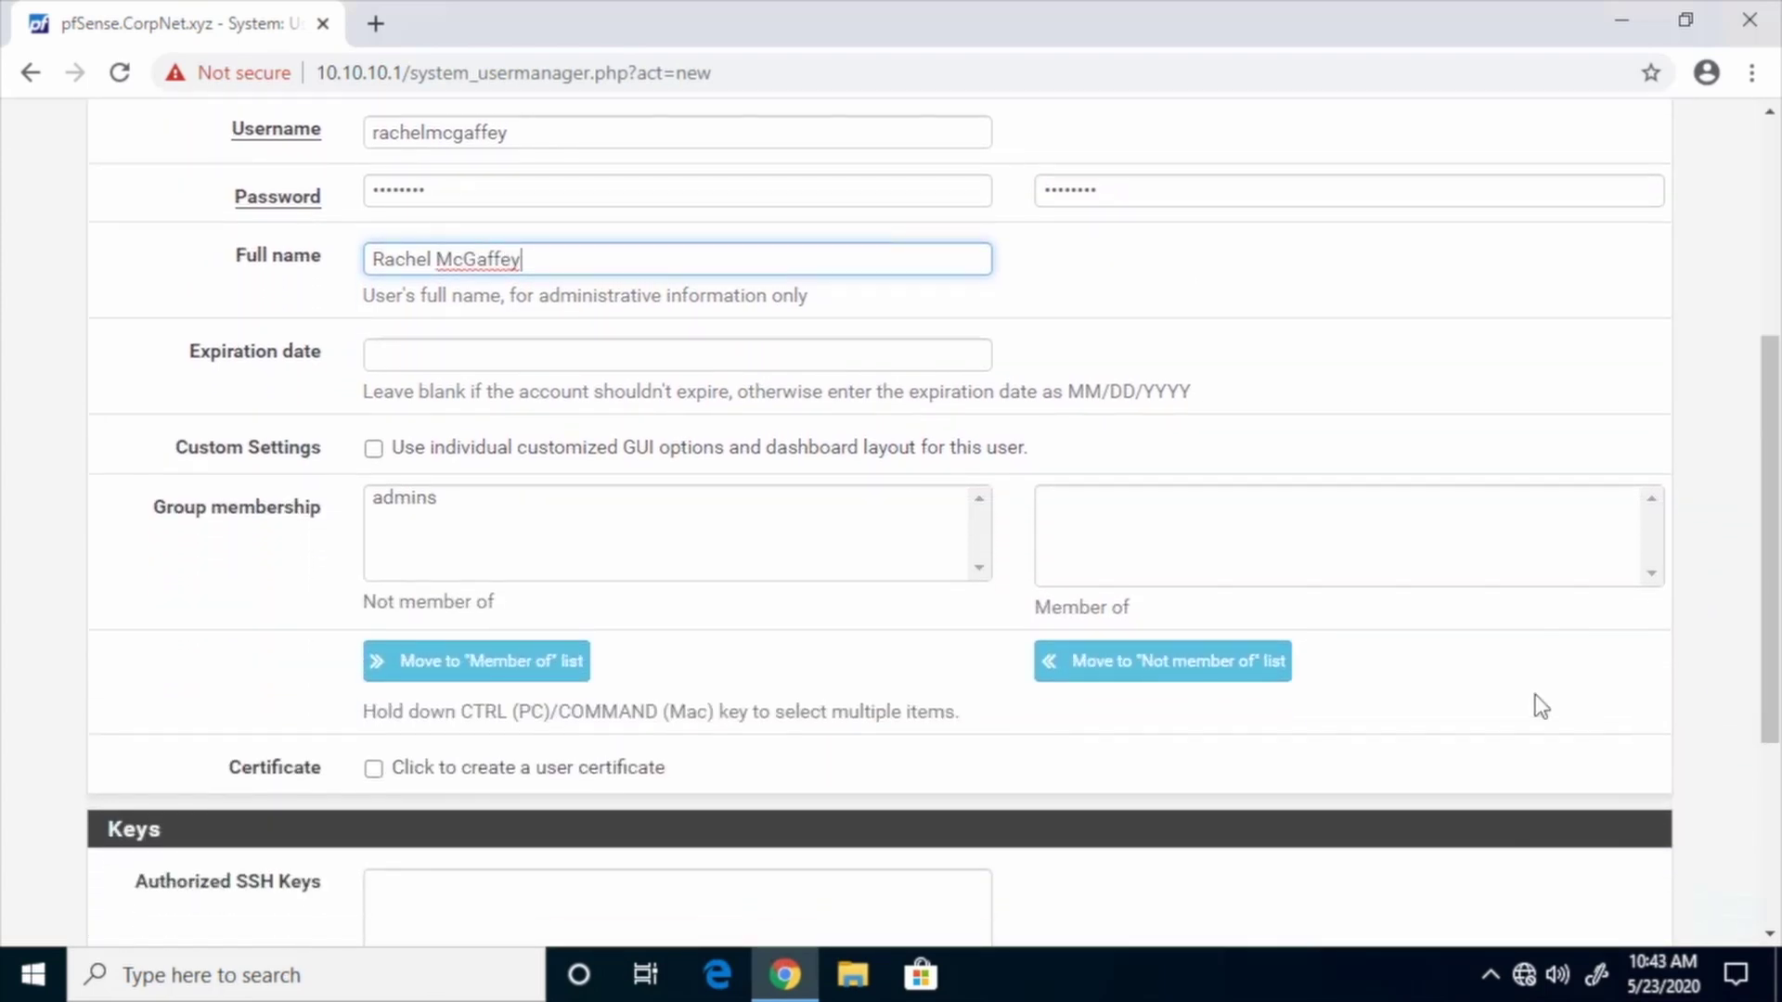
pyautogui.click(372, 449)
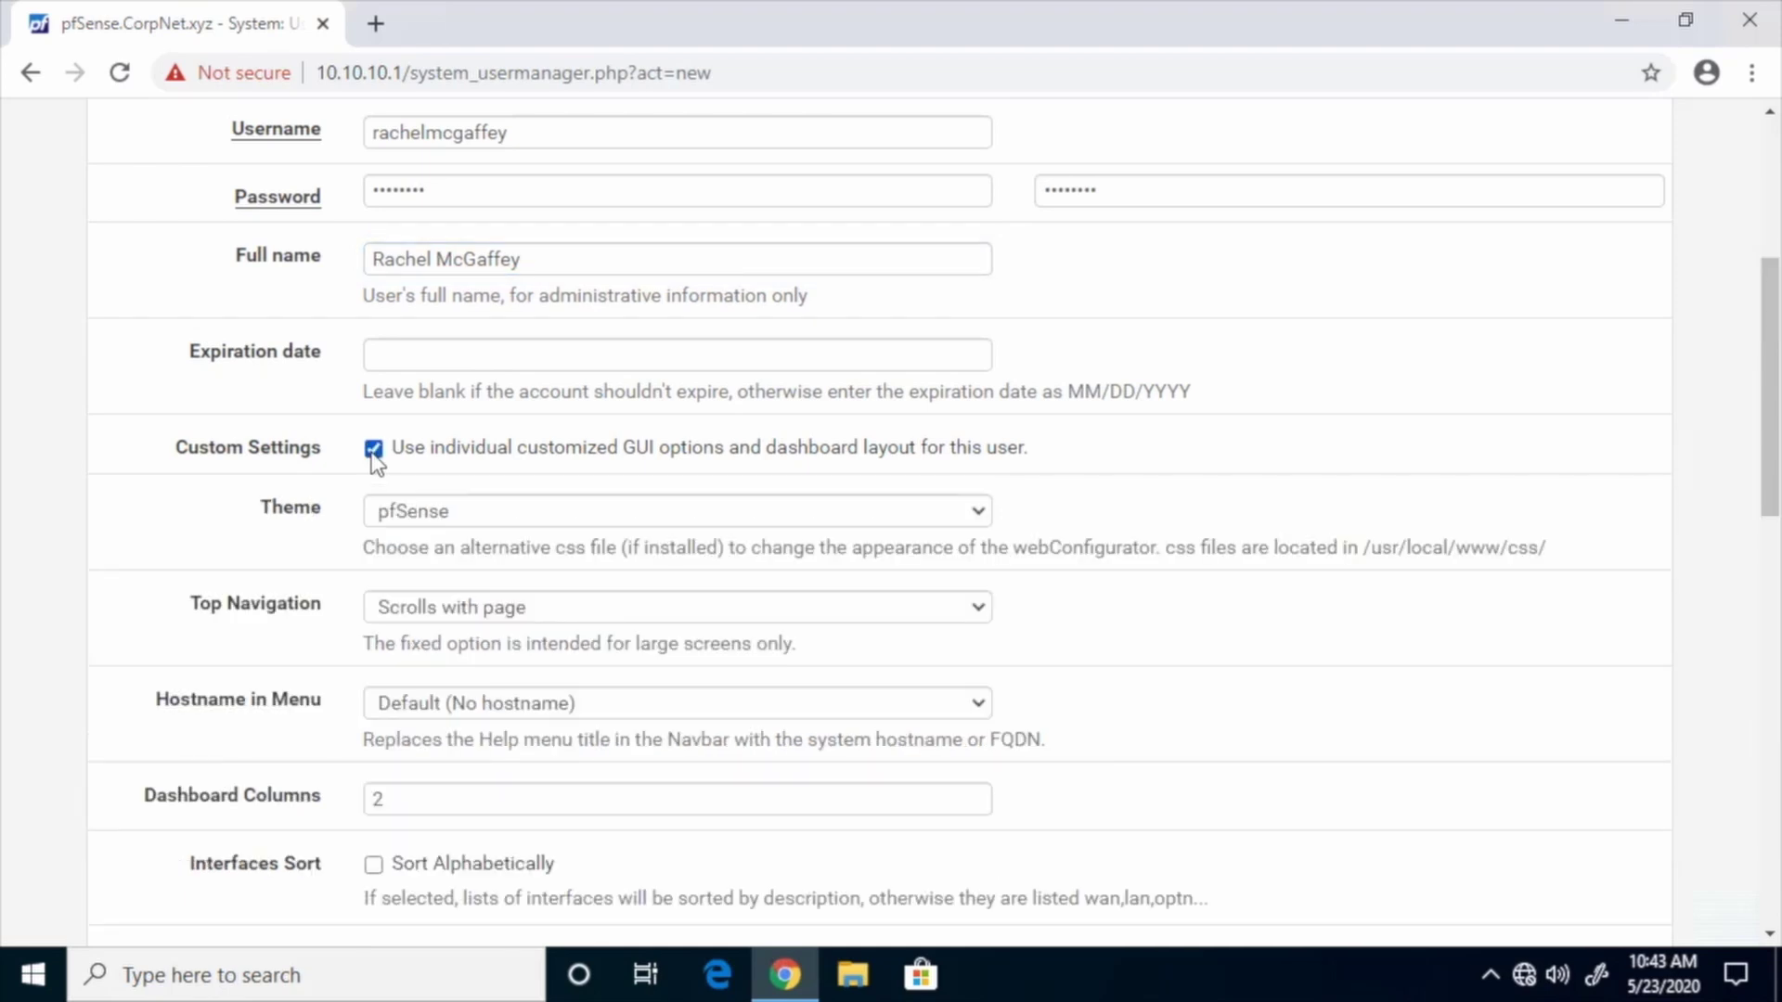
pyautogui.click(493, 515)
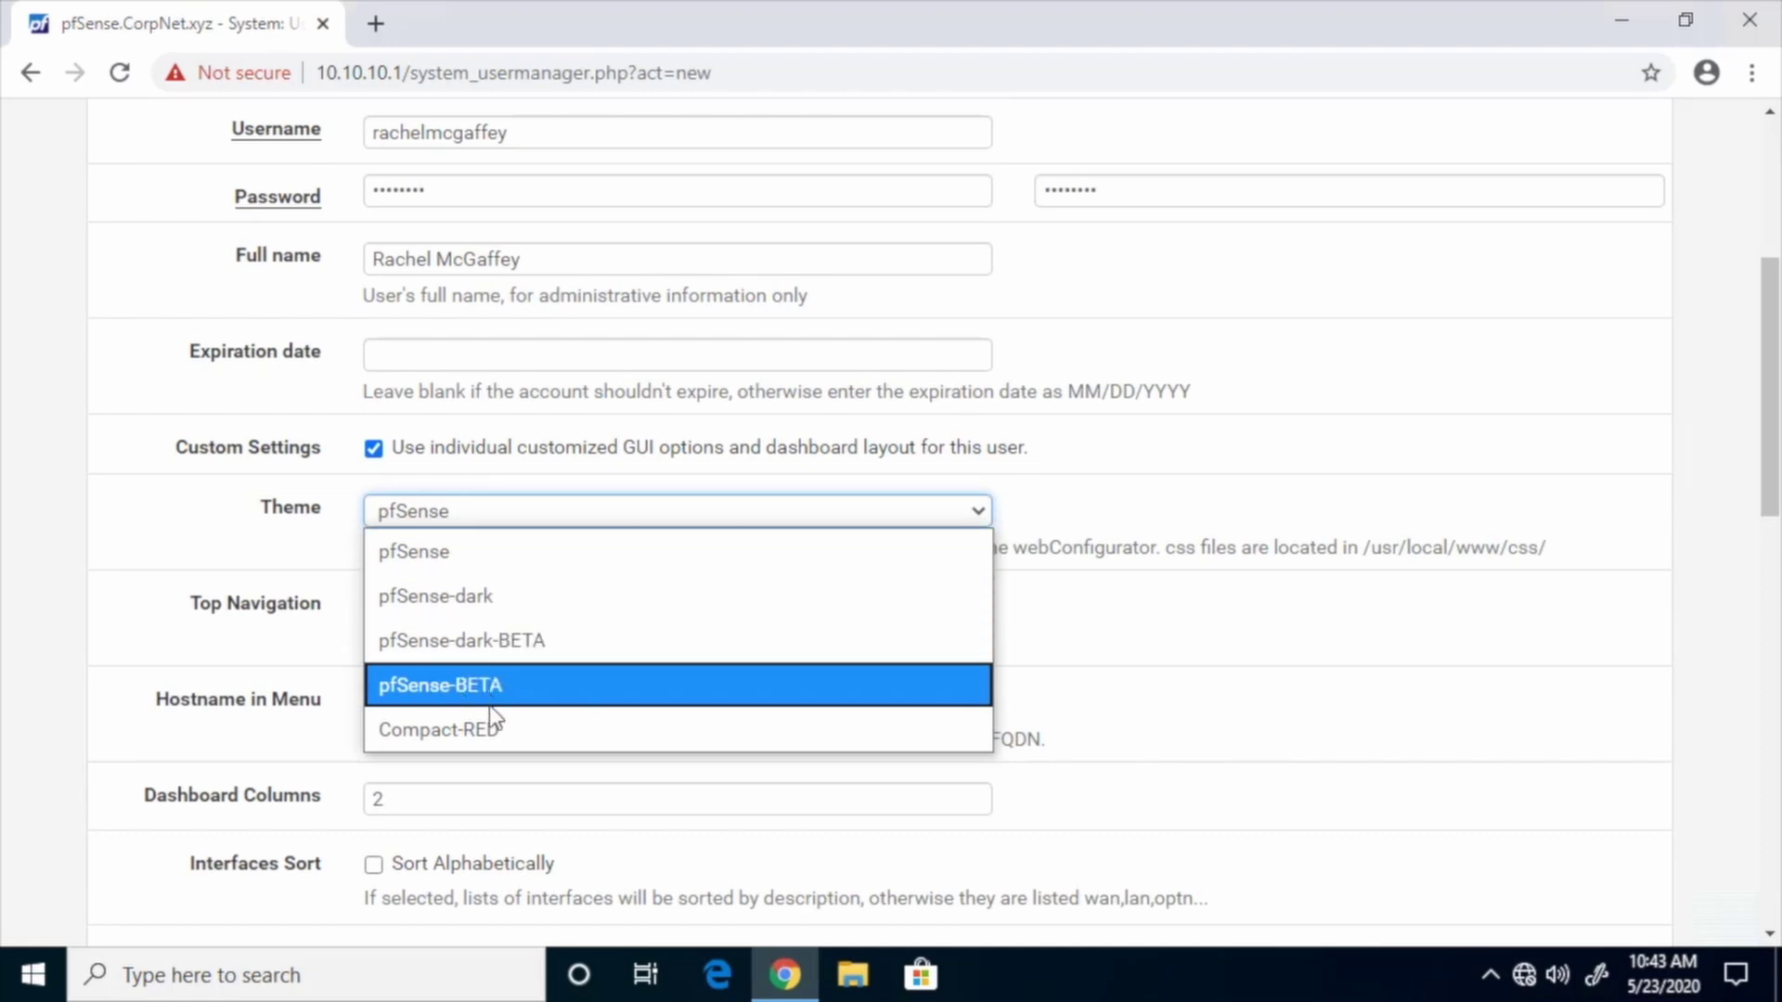
pyautogui.click(486, 514)
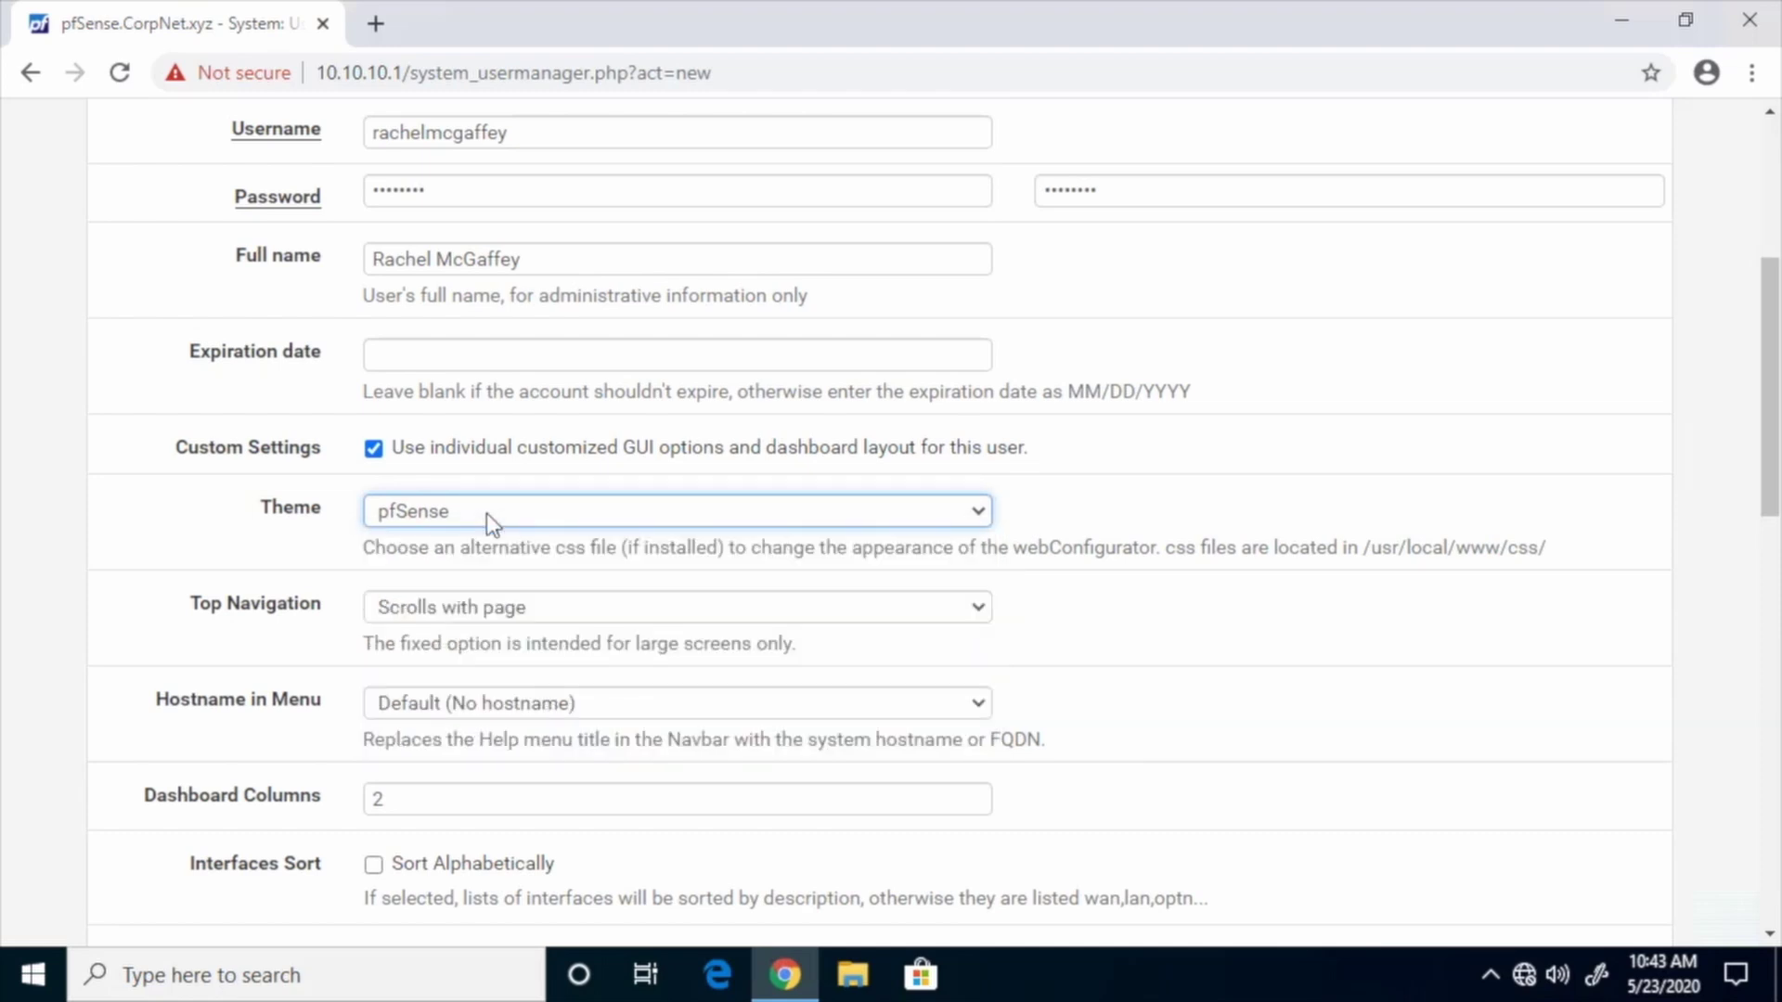
pyautogui.click(520, 608)
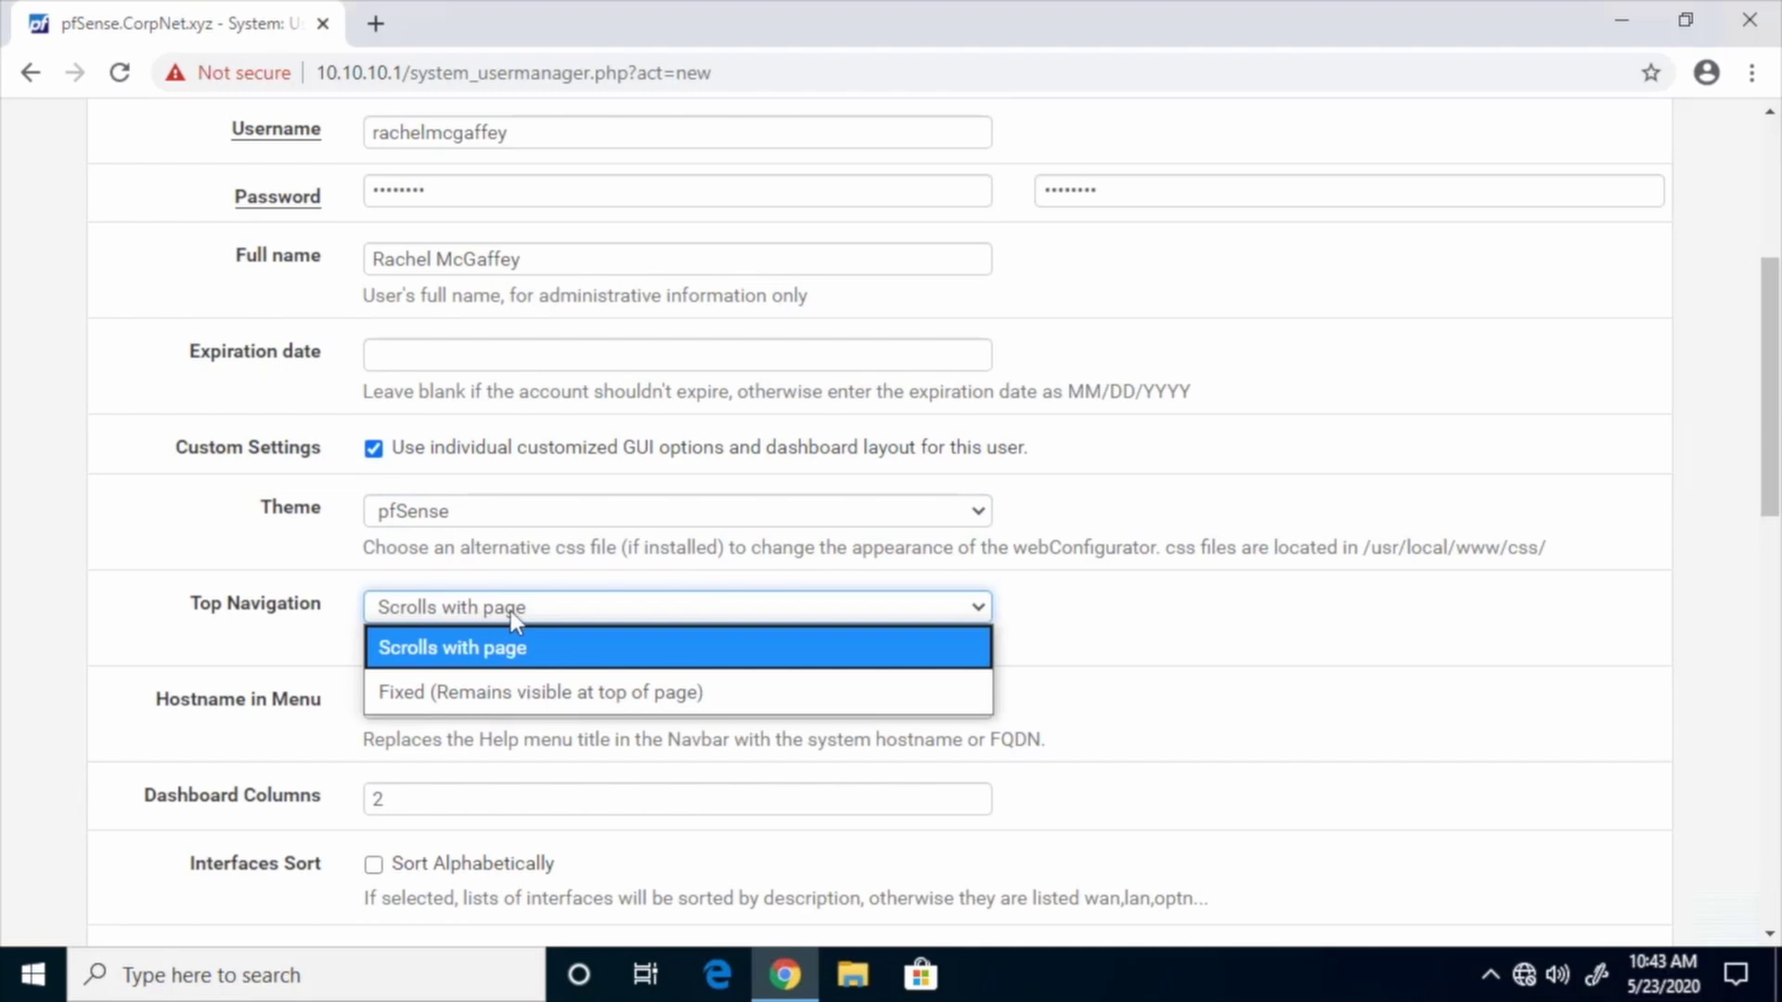
pyautogui.click(525, 608)
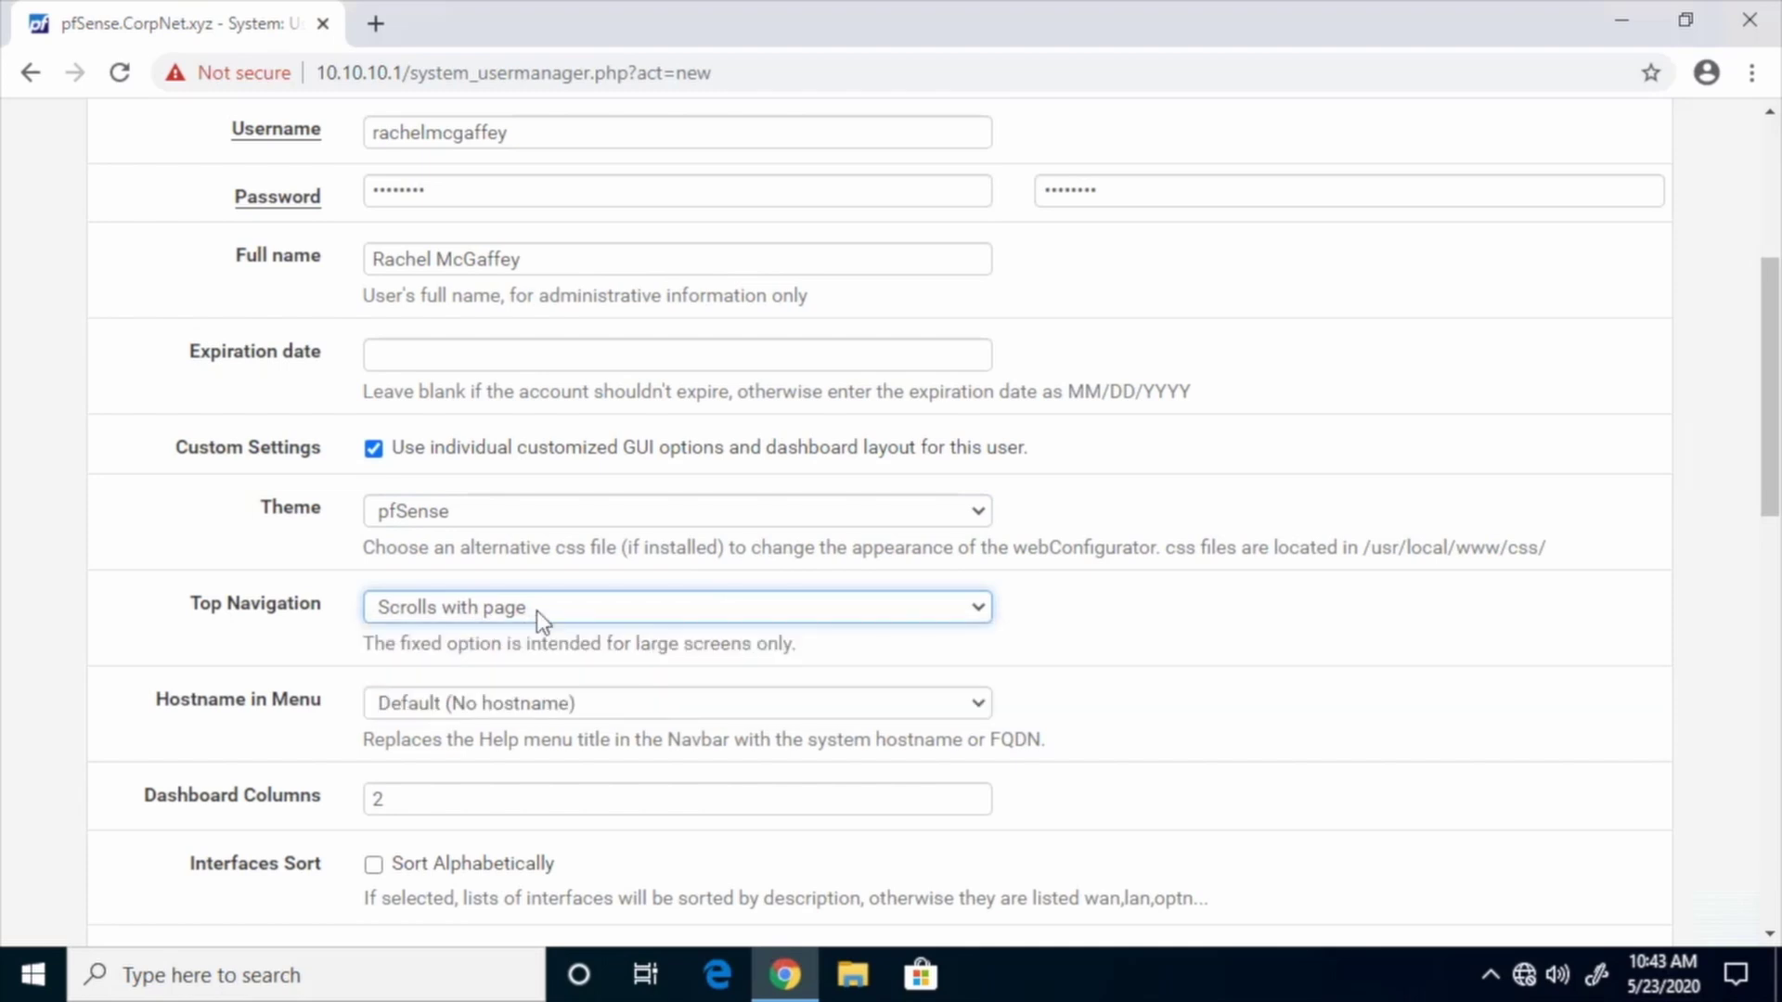
pyautogui.click(560, 706)
pyautogui.click(555, 703)
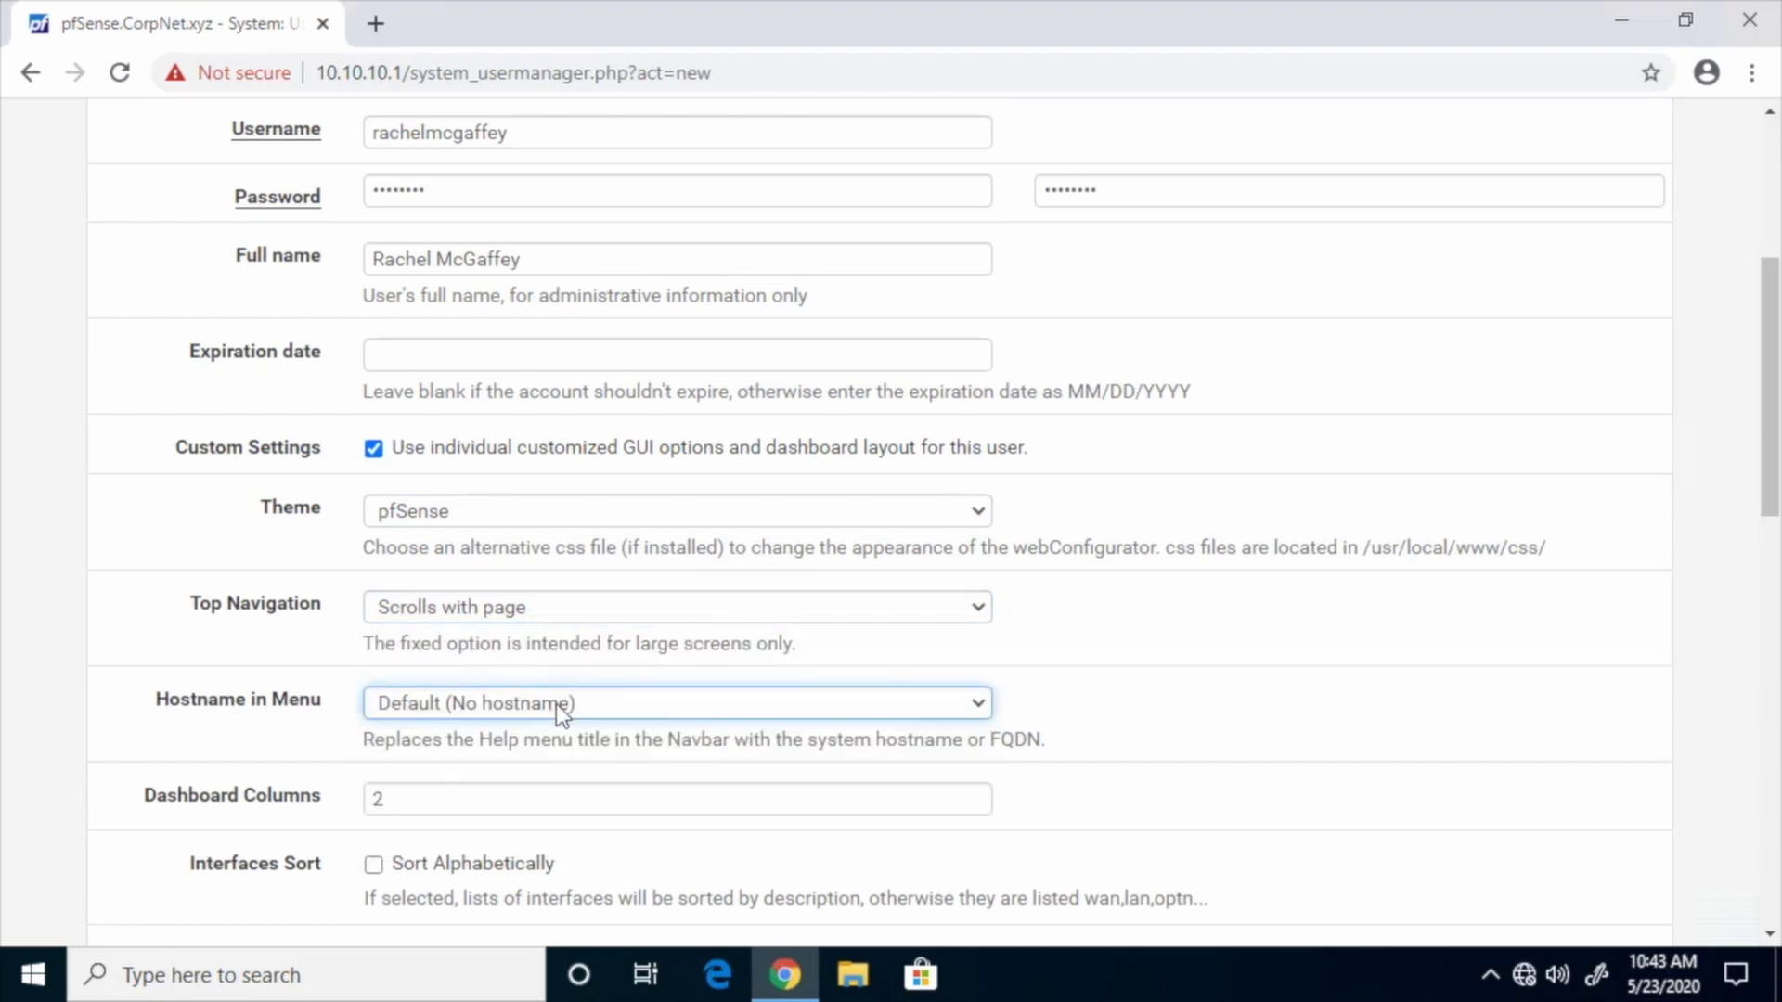
pyautogui.moveTo(1769, 492); pyautogui.dragTo(1747, 683)
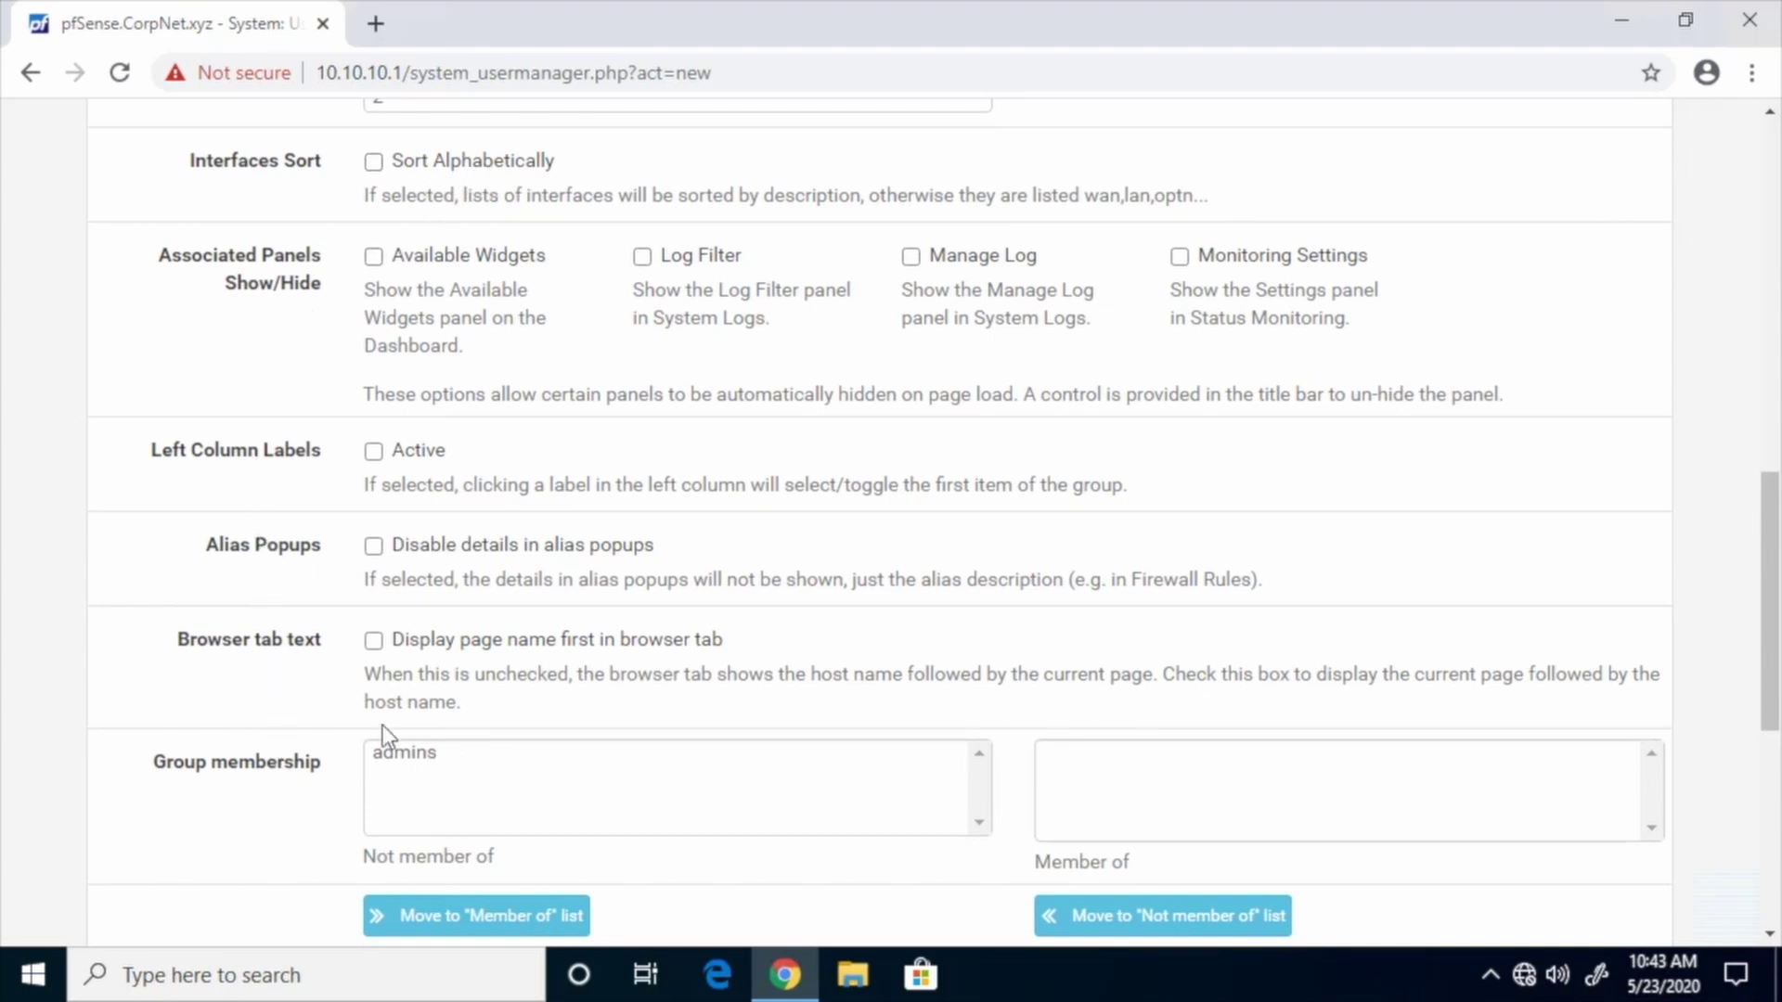
pyautogui.moveTo(1770, 601); pyautogui.dragTo(1770, 793)
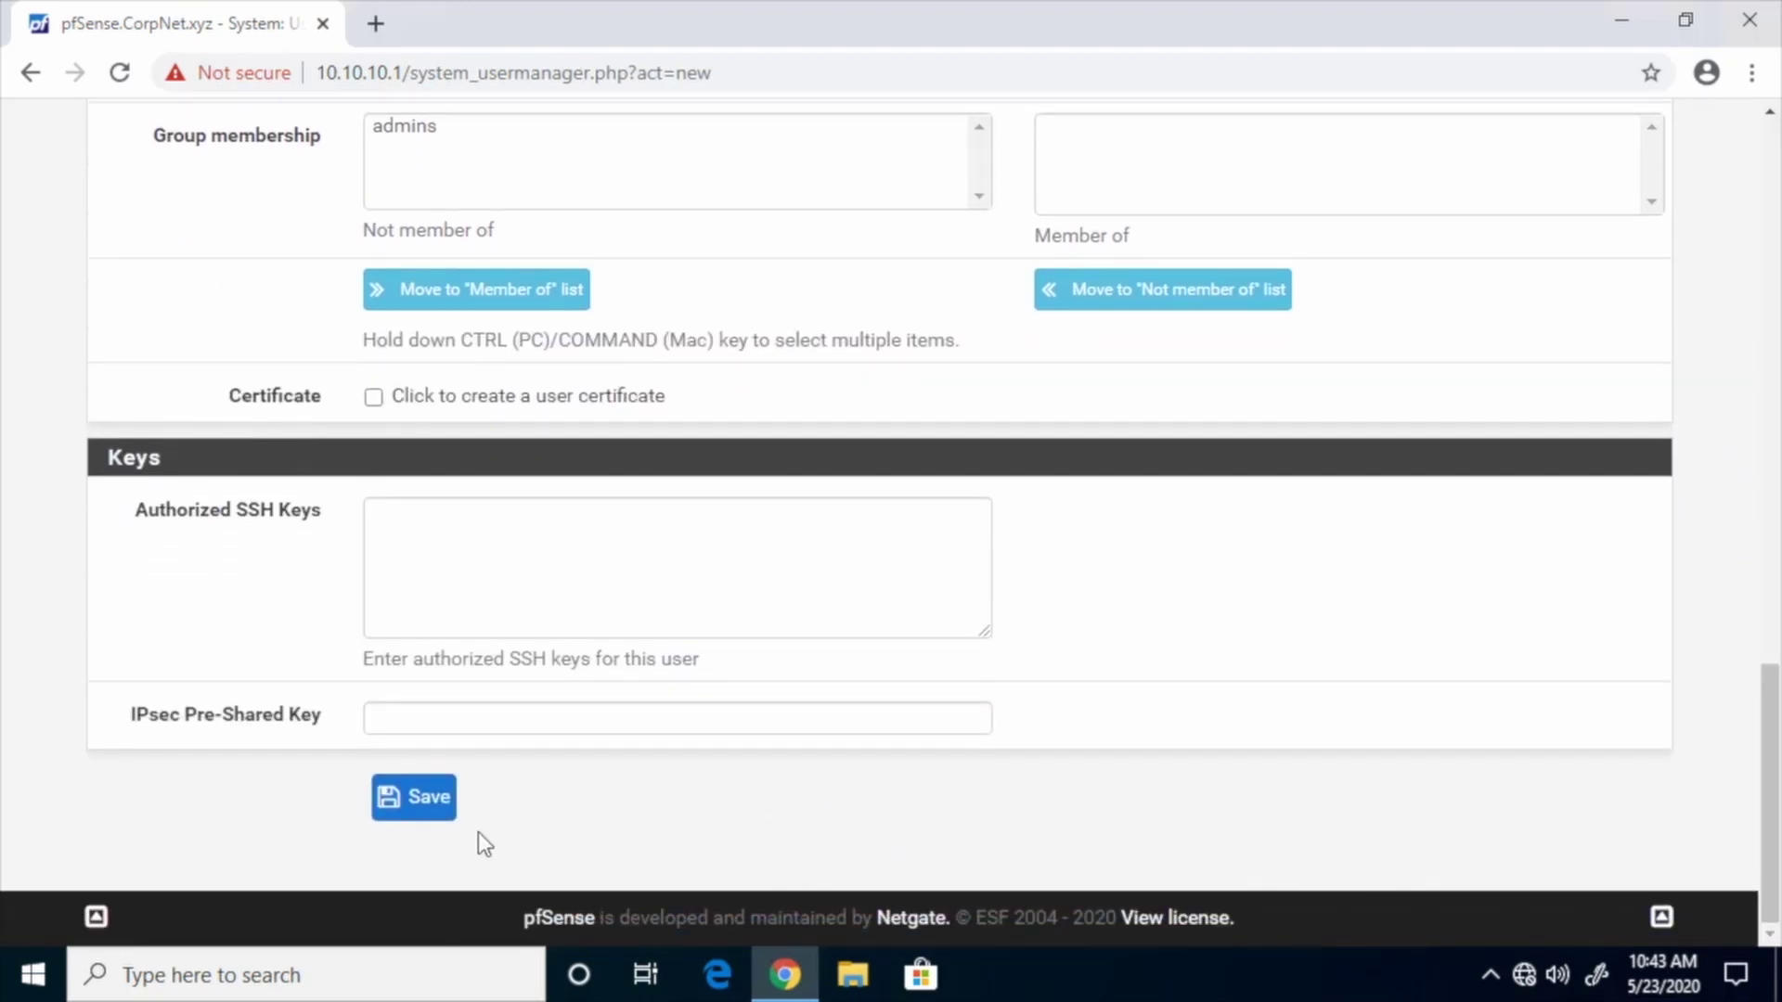
pyautogui.click(426, 807)
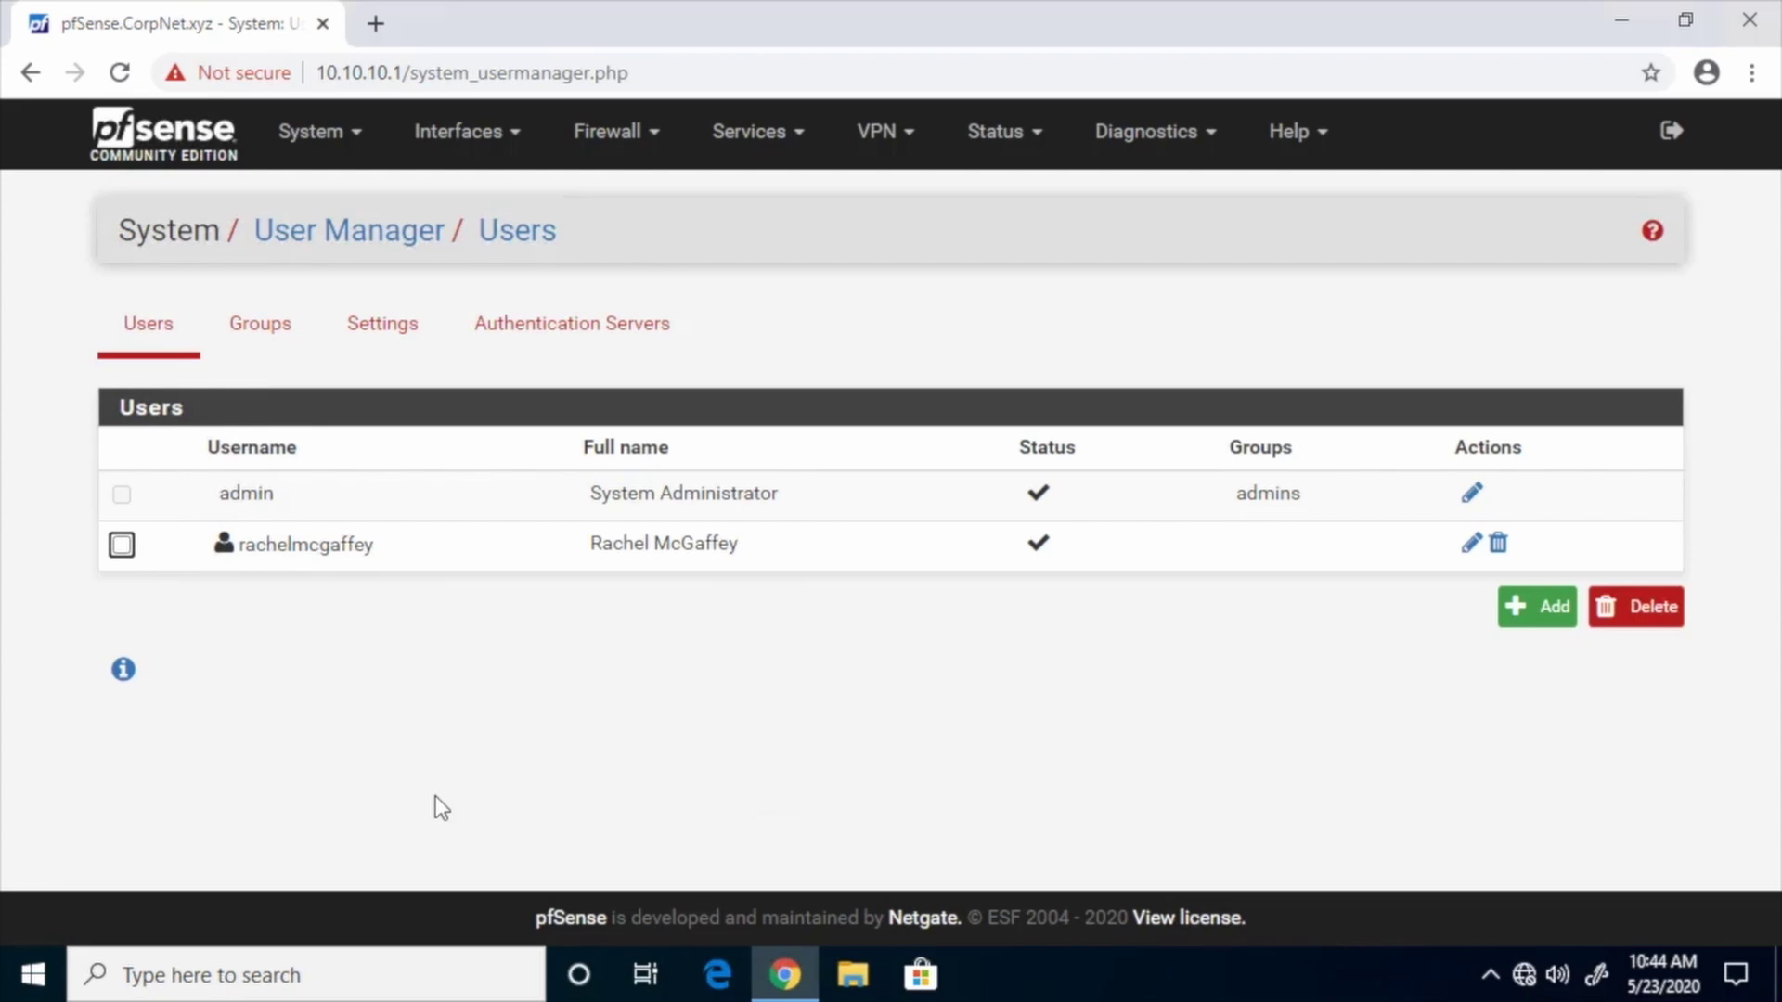
# Set the User Manager session timeout to 10 minutes, save, and return to the Users list
pyautogui.click(388, 334)
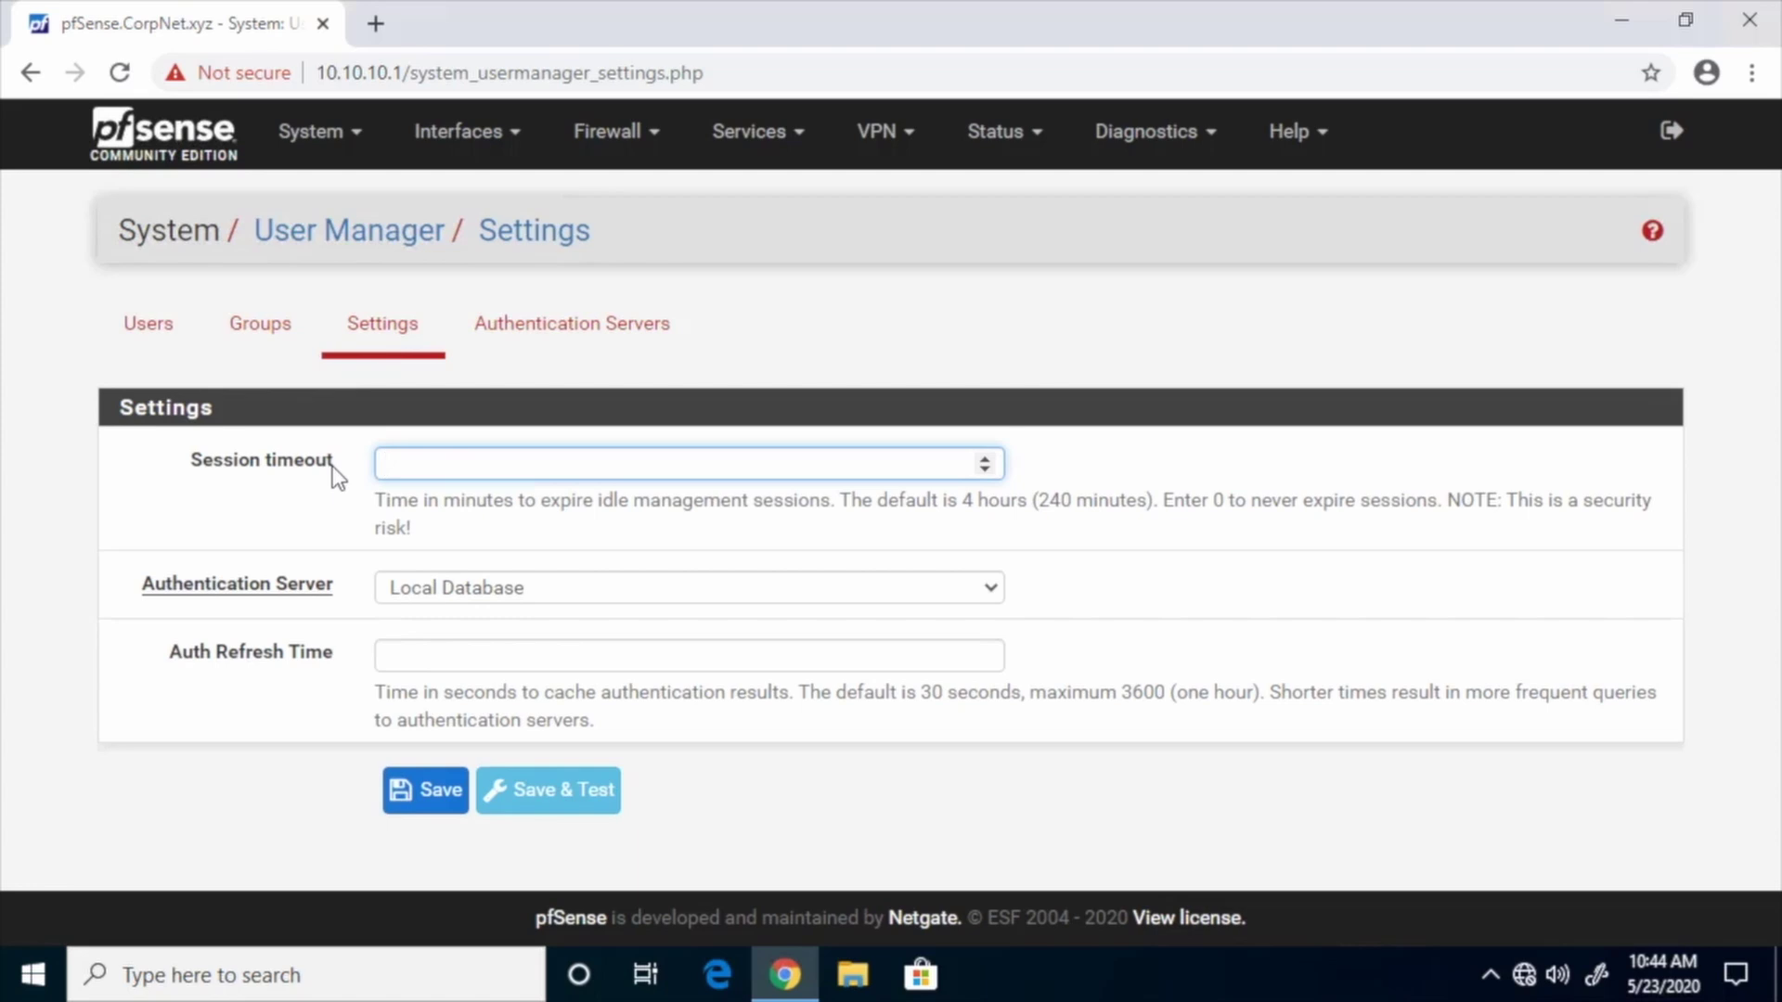
pyautogui.click(984, 462)
pyautogui.click(985, 461)
pyautogui.click(985, 461)
pyautogui.click(984, 461)
pyautogui.click(985, 461)
pyautogui.click(985, 461)
pyautogui.click(984, 461)
pyautogui.click(984, 461)
pyautogui.click(439, 792)
pyautogui.click(160, 336)
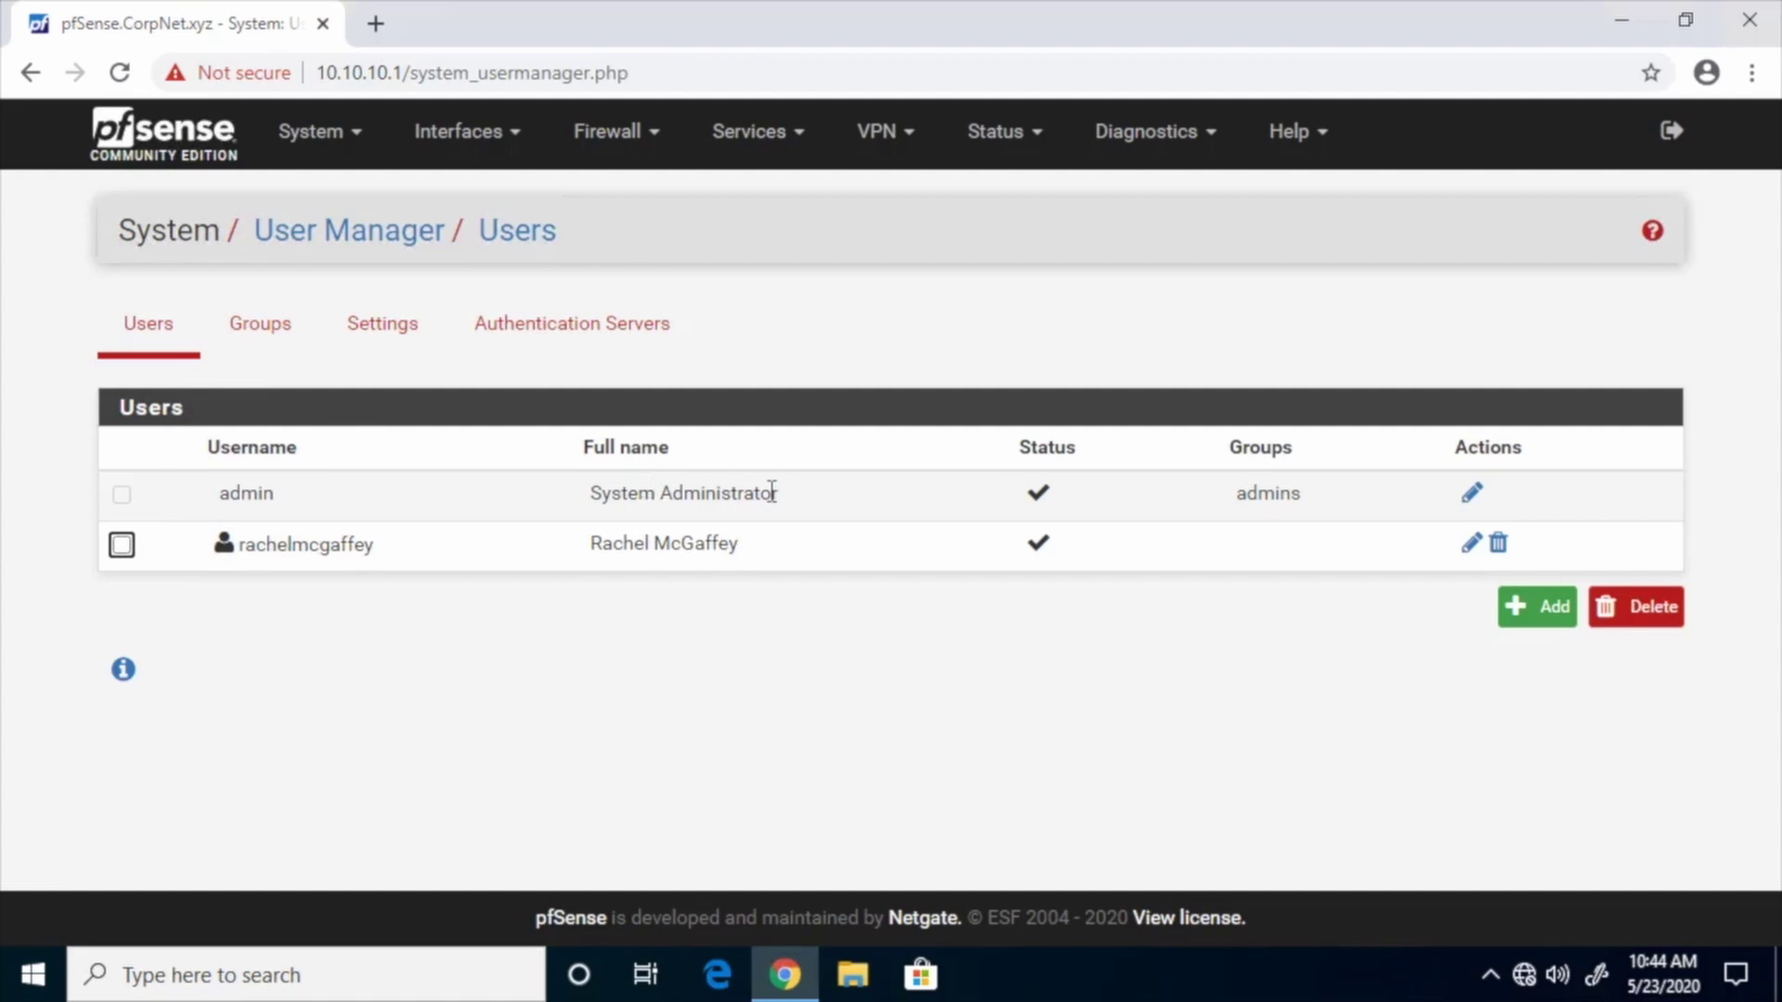
pyautogui.click(1472, 493)
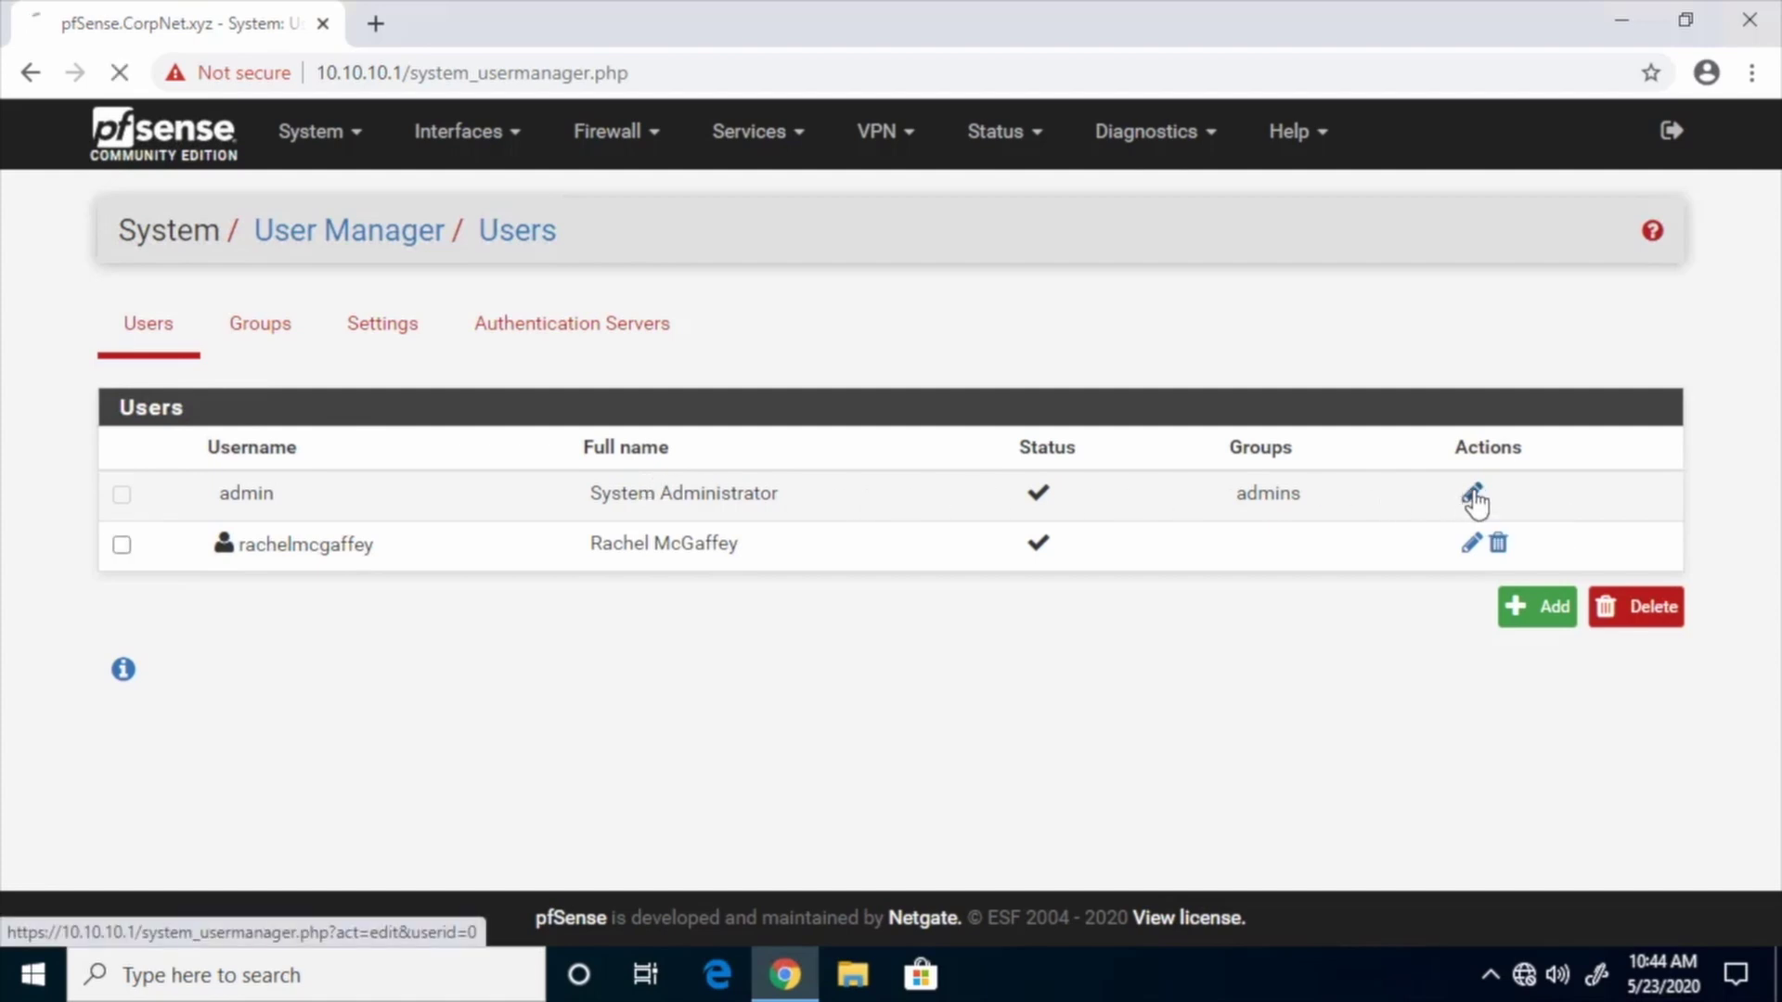
# Enter and confirm a new password for the admin user account, then save the change
pyautogui.click(476, 633)
pyautogui.write('********')
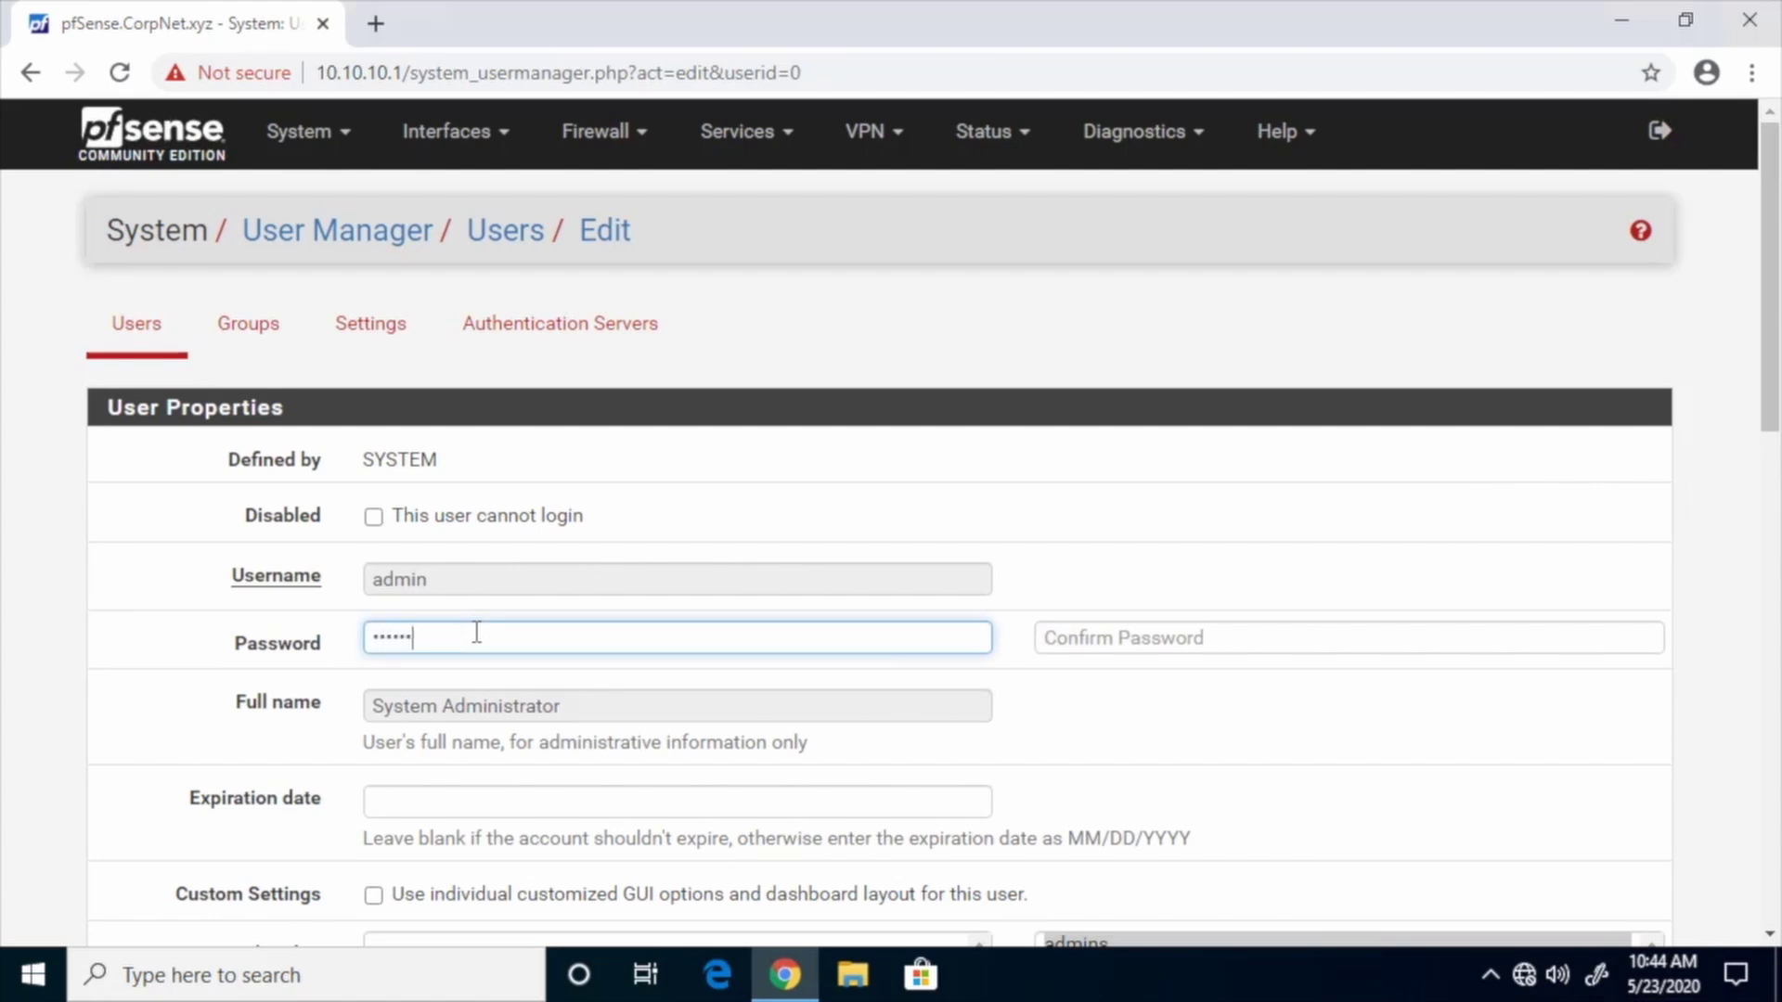
pyautogui.click(1056, 637)
pyautogui.write('********')
pyautogui.moveTo(1770, 385); pyautogui.dragTo(1773, 849)
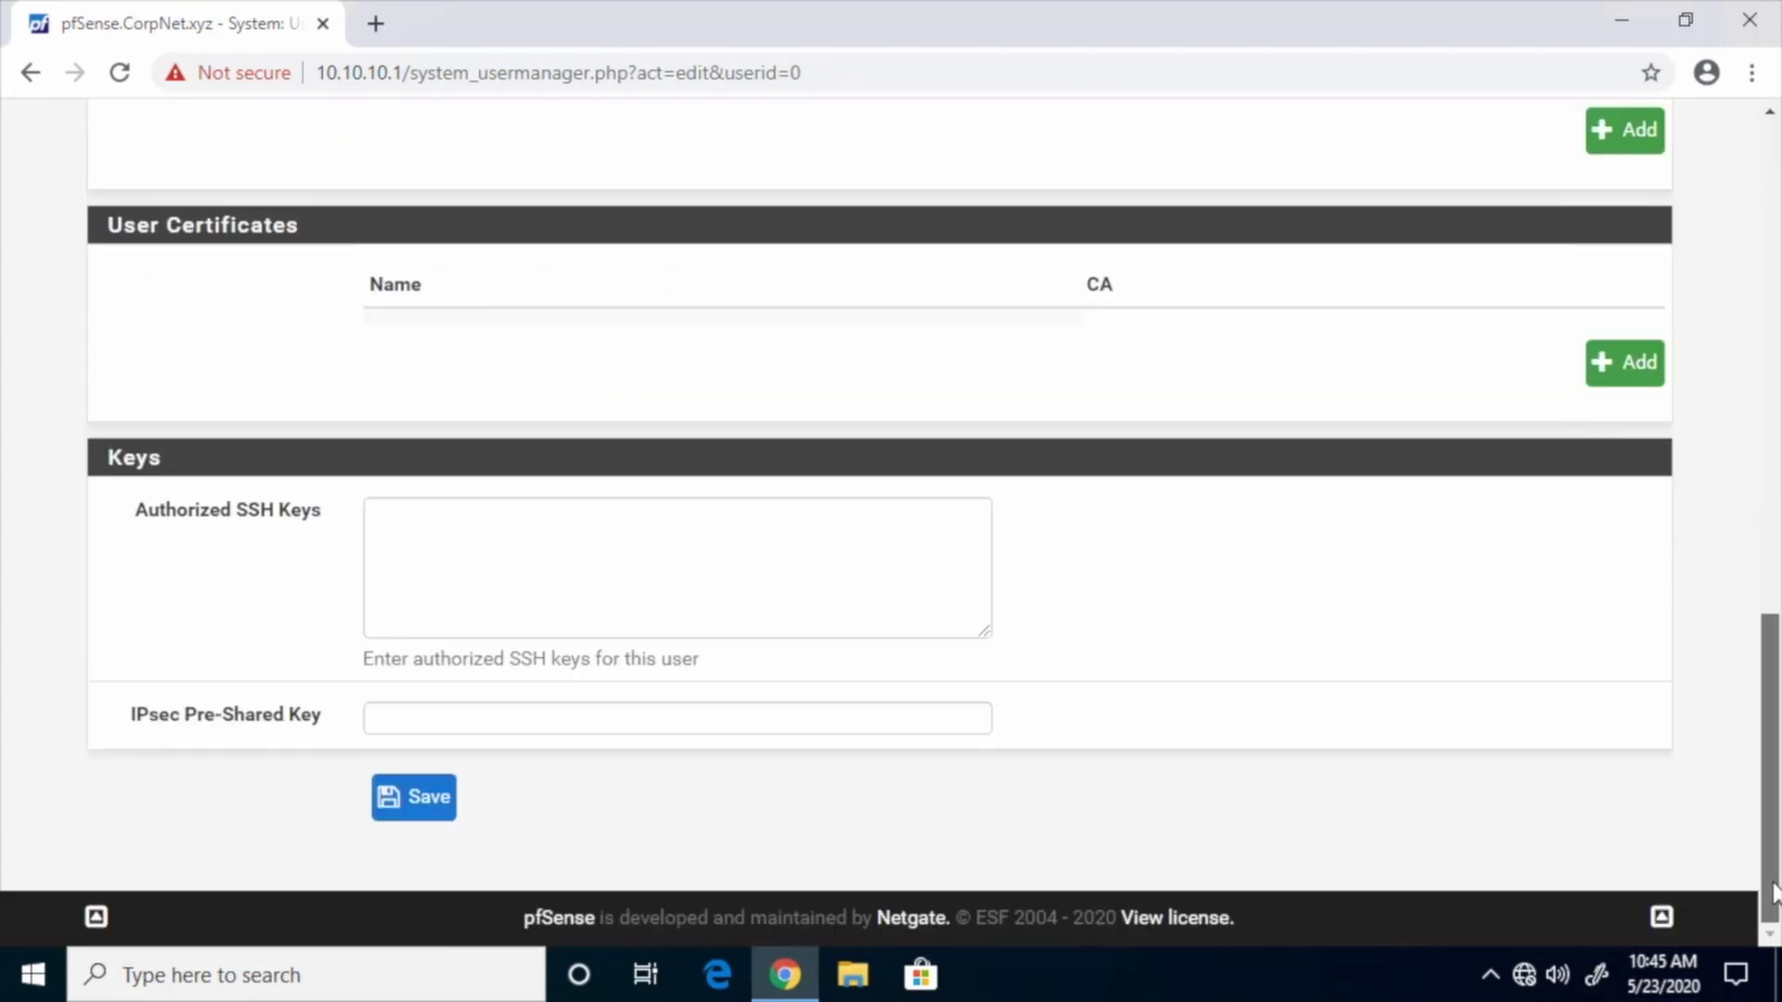
pyautogui.click(419, 805)
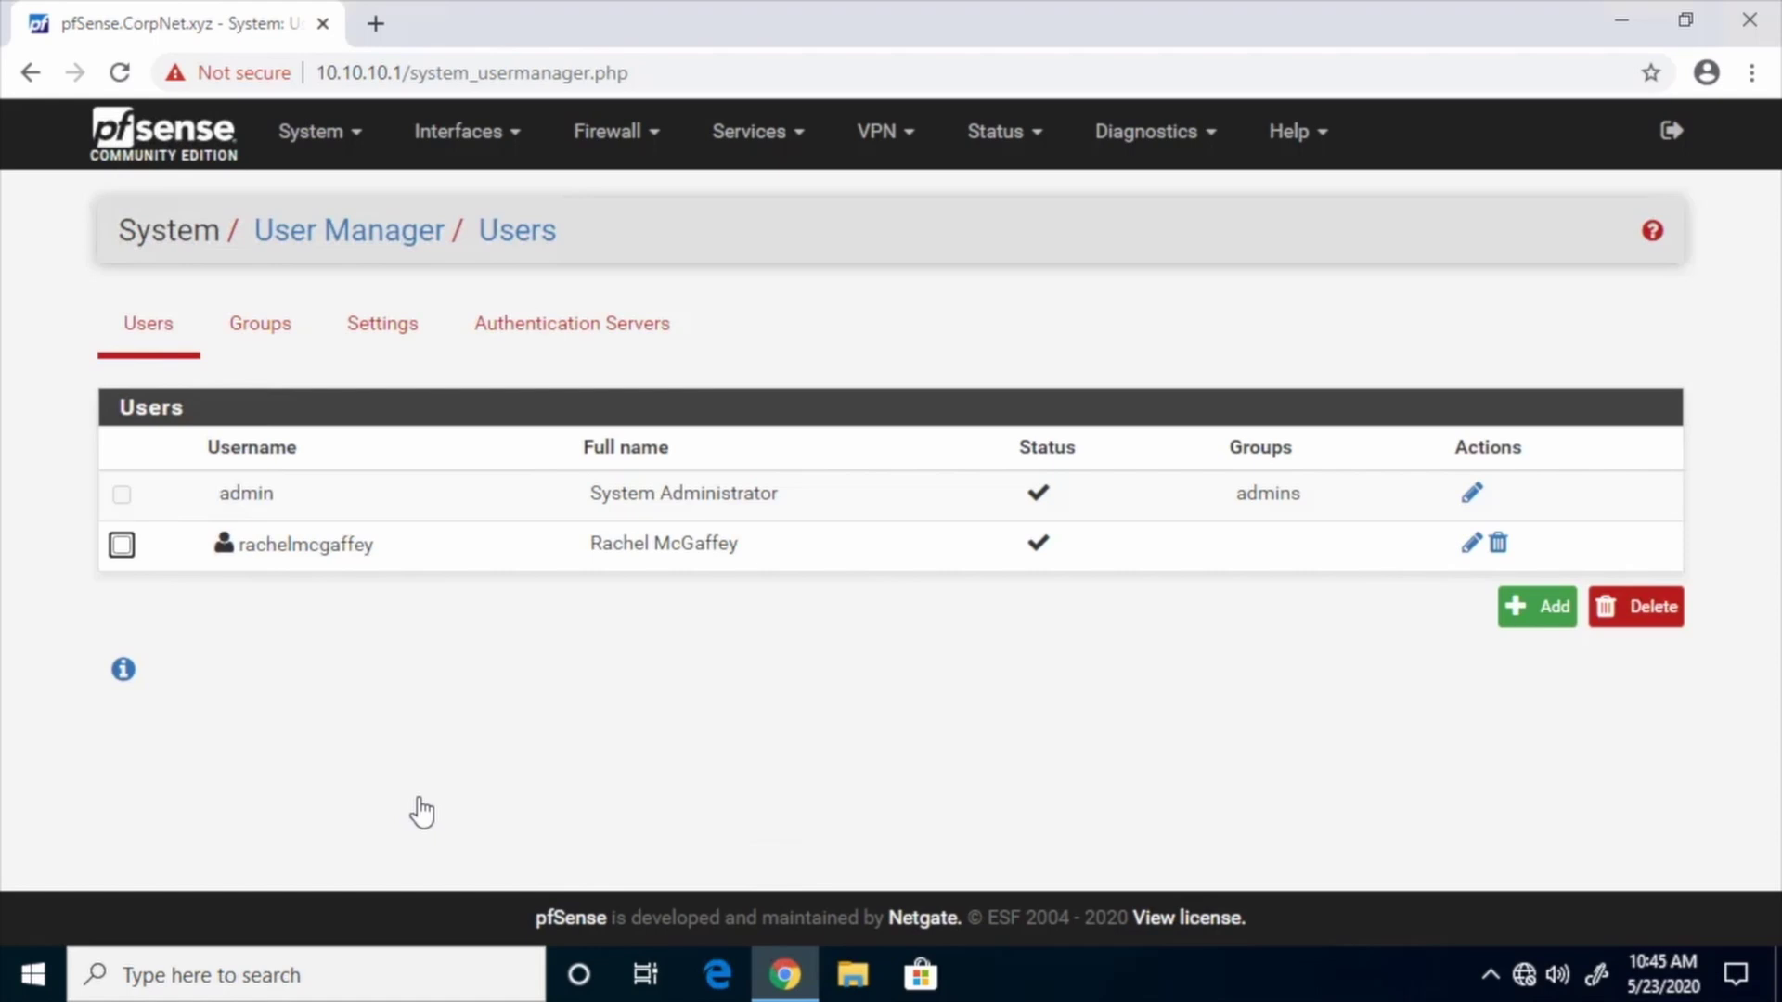